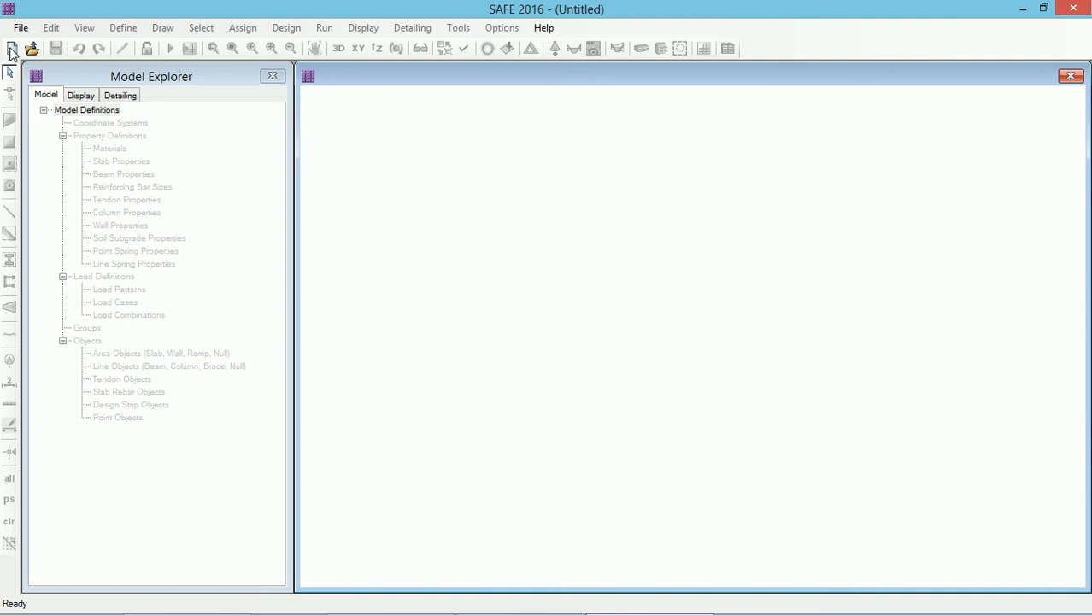
# Step: Start a new model and set the design code to IS 456-2000
pyautogui.click(11, 48)
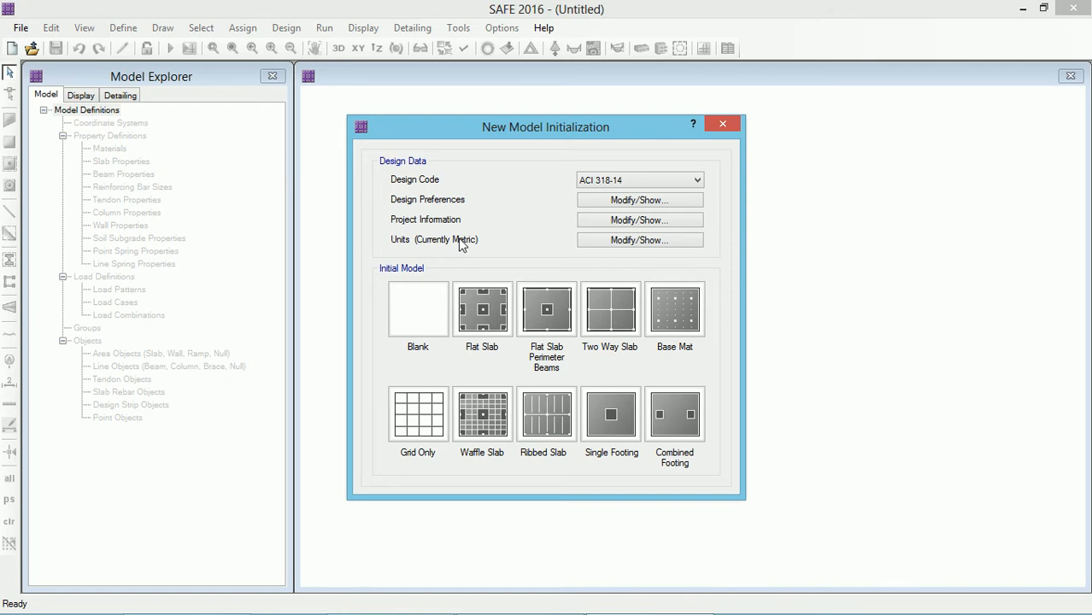
pyautogui.click(635, 181)
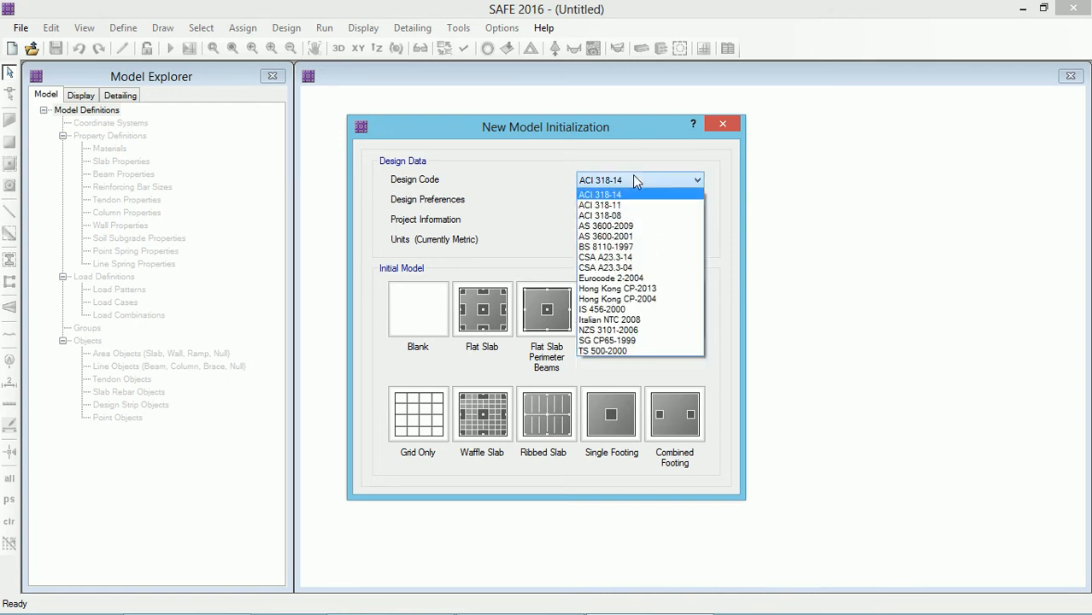
pyautogui.click(607, 310)
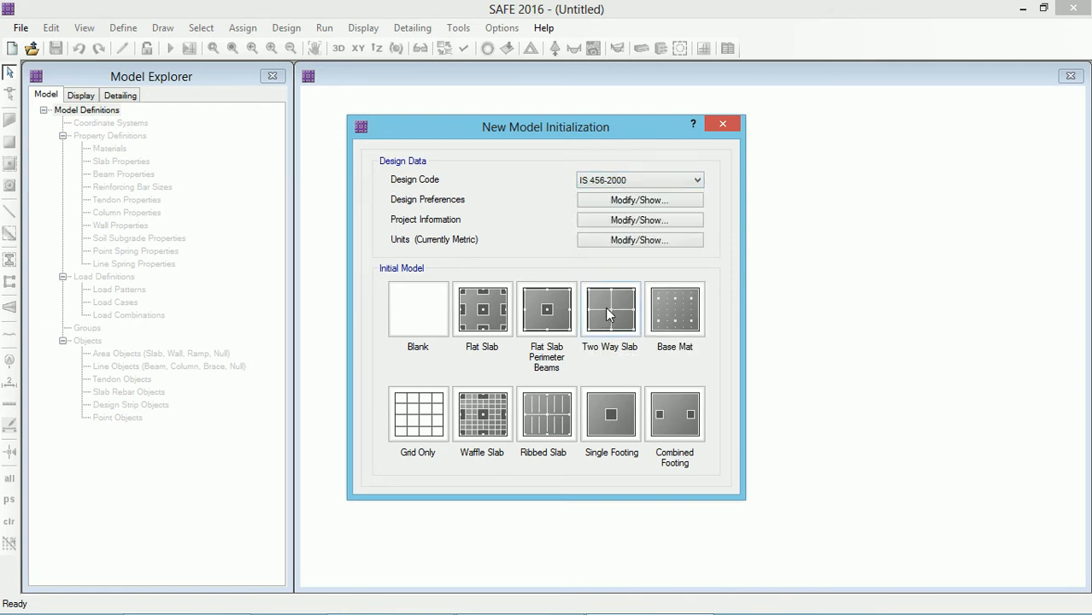
# Step: Apply the metric default units to the model
pyautogui.click(596, 241)
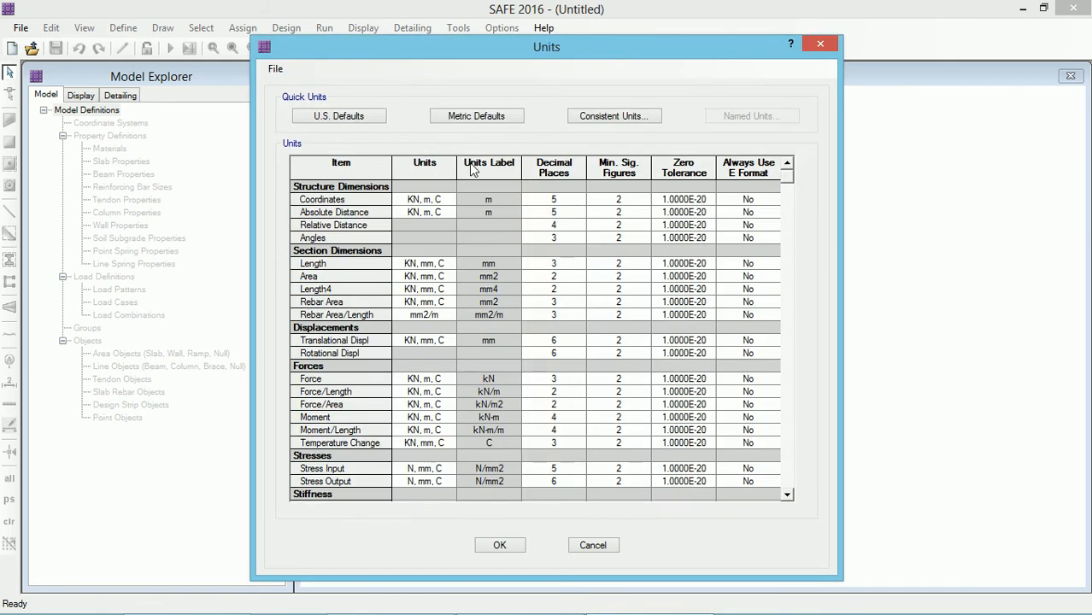
pyautogui.click(472, 119)
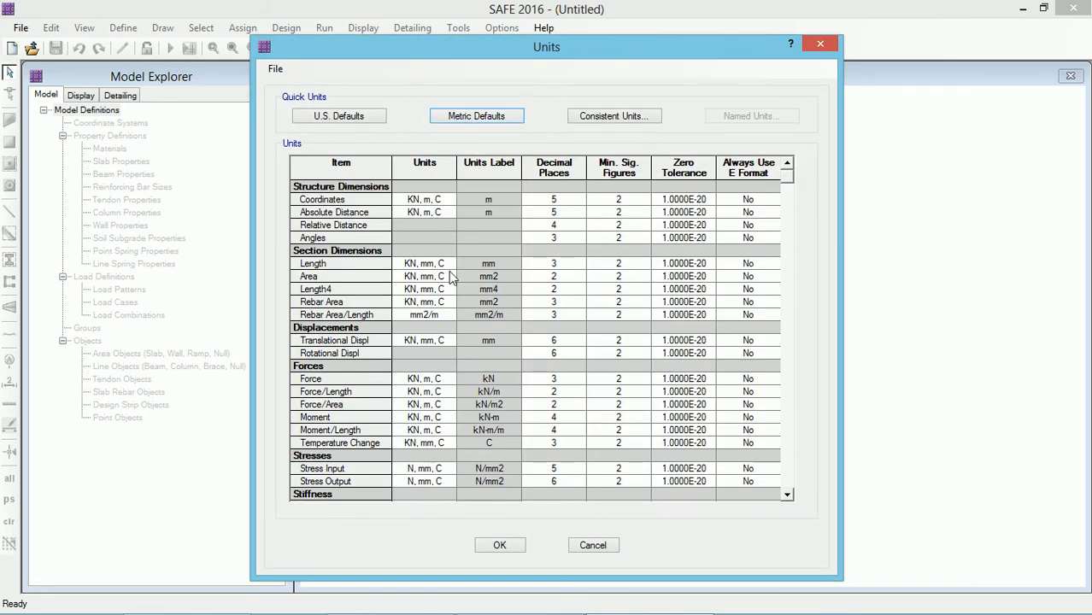
pyautogui.click(515, 547)
# Step: Set the slab minimum clear cover to 50 mm at both top and bottom in the design preferences
pyautogui.click(640, 202)
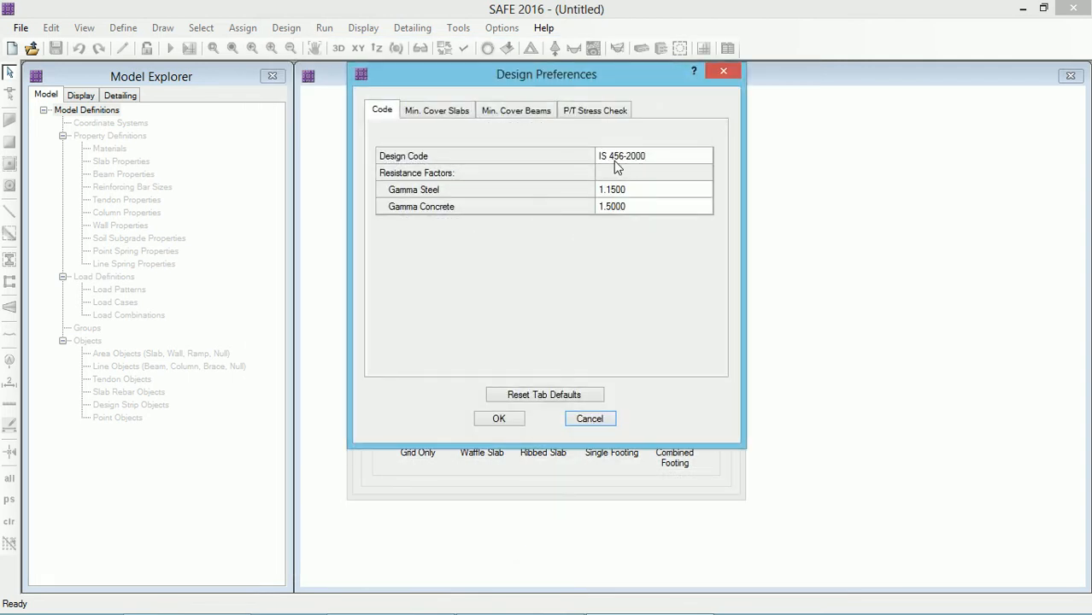
pyautogui.click(467, 112)
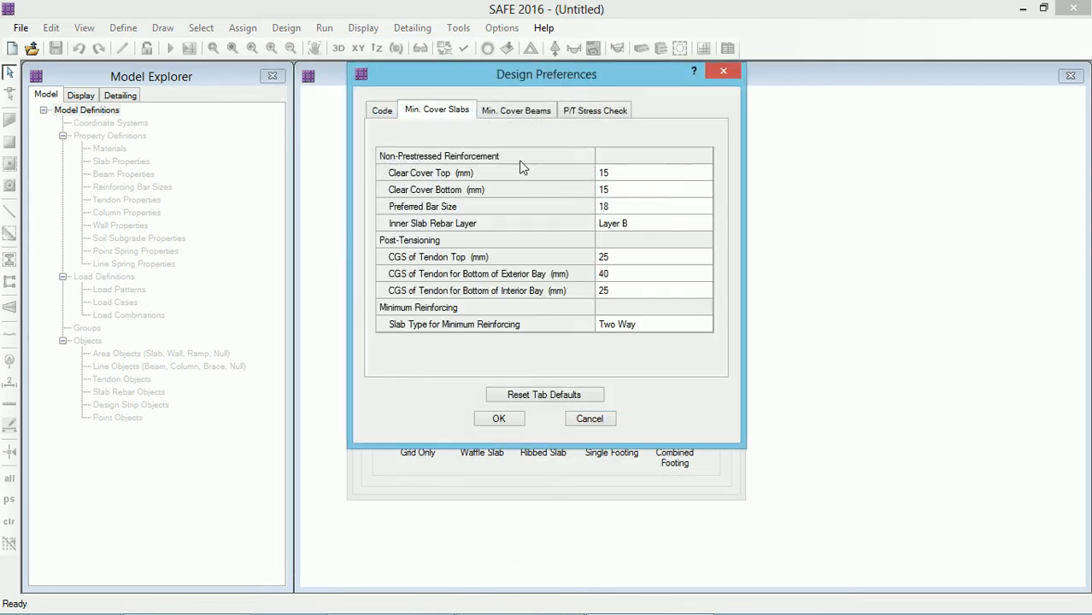
pyautogui.click(623, 175)
pyautogui.click(624, 174)
pyautogui.doubleClick(625, 172)
pyautogui.write('50')
pyautogui.click(617, 190)
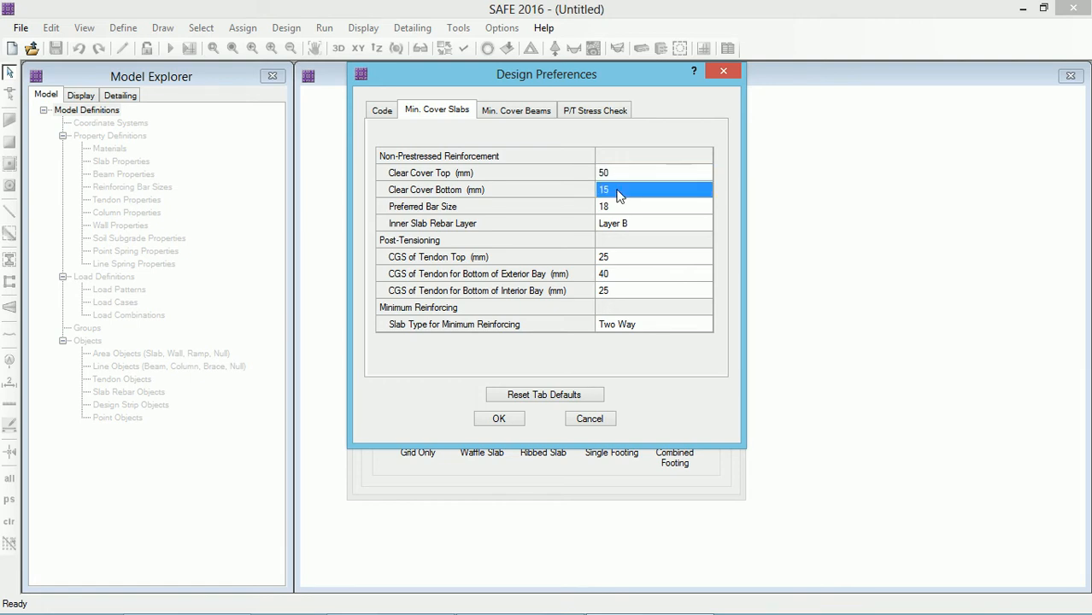
pyautogui.doubleClick(617, 190)
pyautogui.write('50')
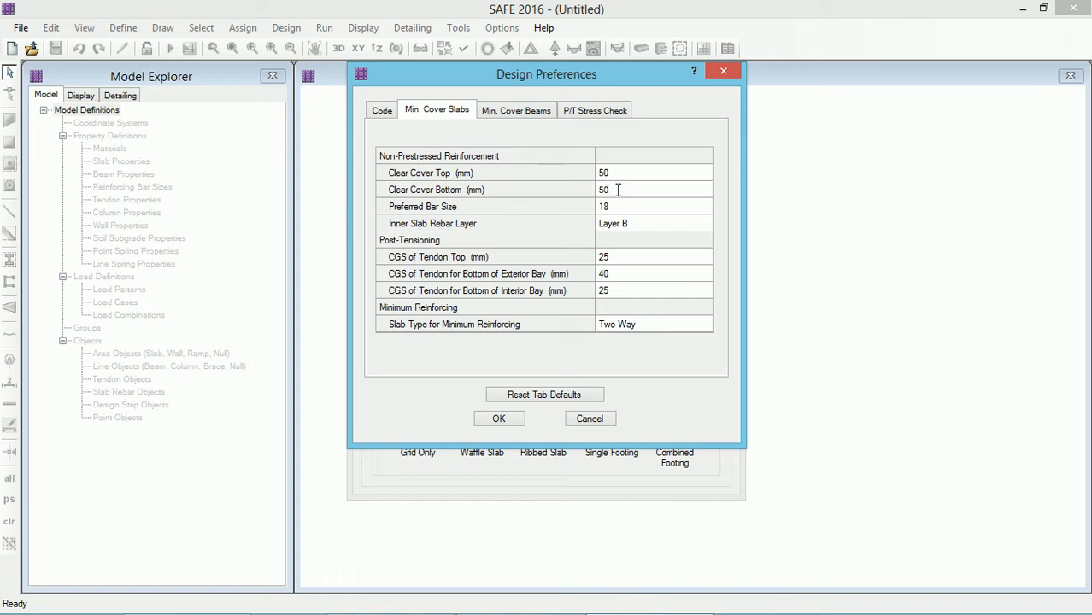
# Step: Choose a different preferred bar size for slabs and confirm the design preferences
pyautogui.click(621, 206)
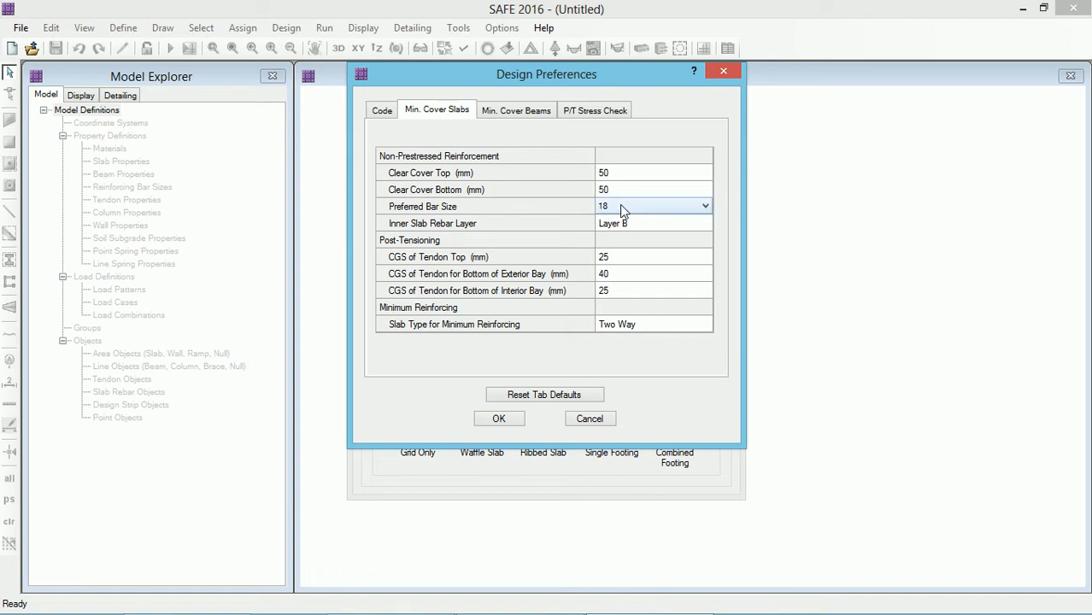
pyautogui.click(620, 205)
pyautogui.click(607, 305)
pyautogui.click(507, 418)
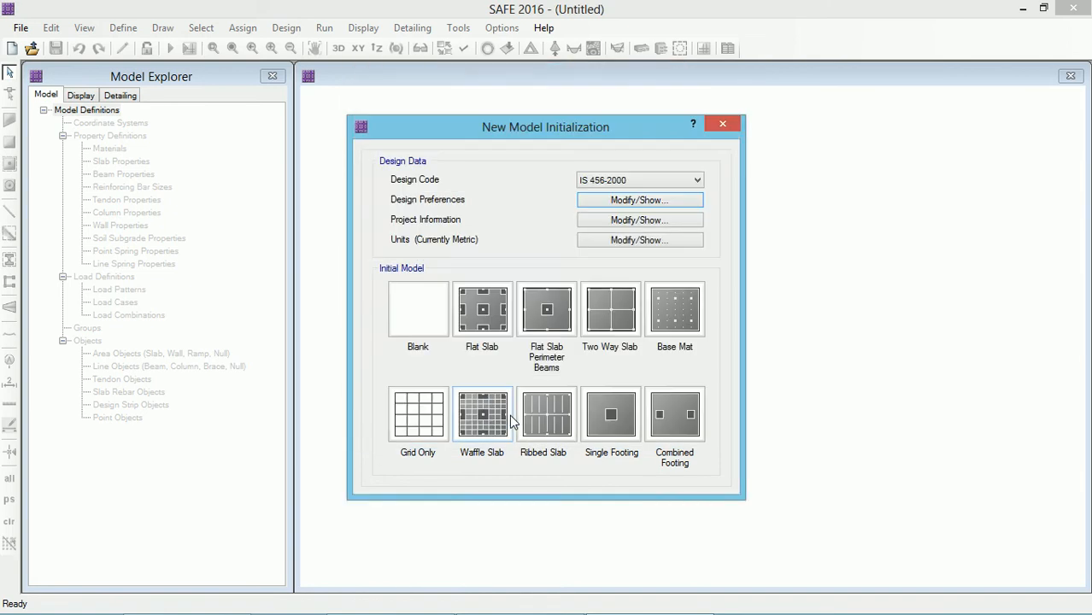
# Step: Start a Grid Only model with 19 grid lines in both the X and Y directions
pyautogui.click(418, 457)
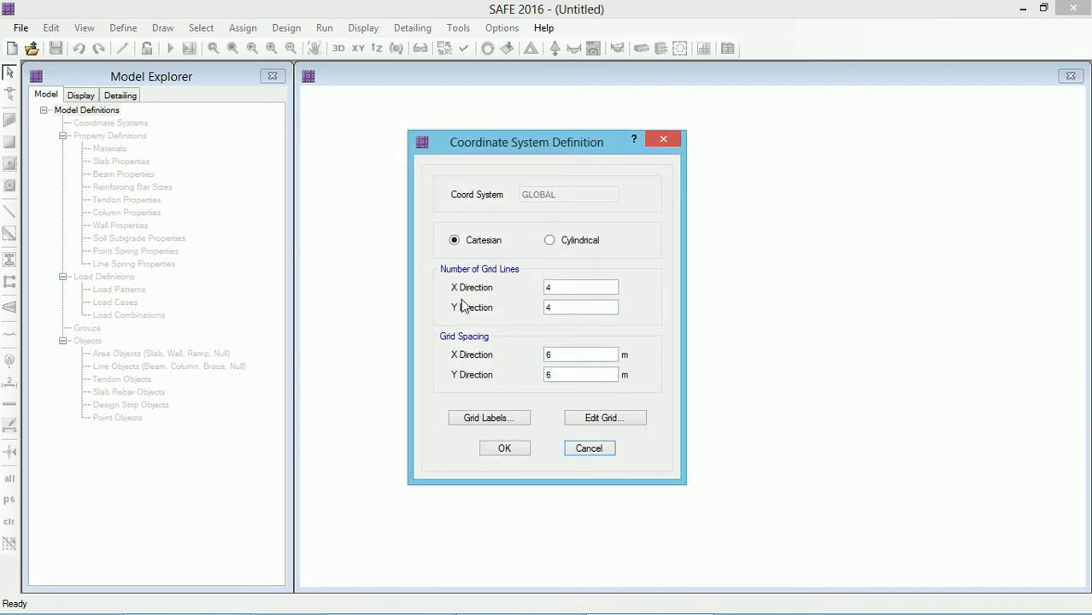
pyautogui.doubleClick(556, 287)
pyautogui.write('19')
pyautogui.click(555, 309)
pyautogui.write('19')
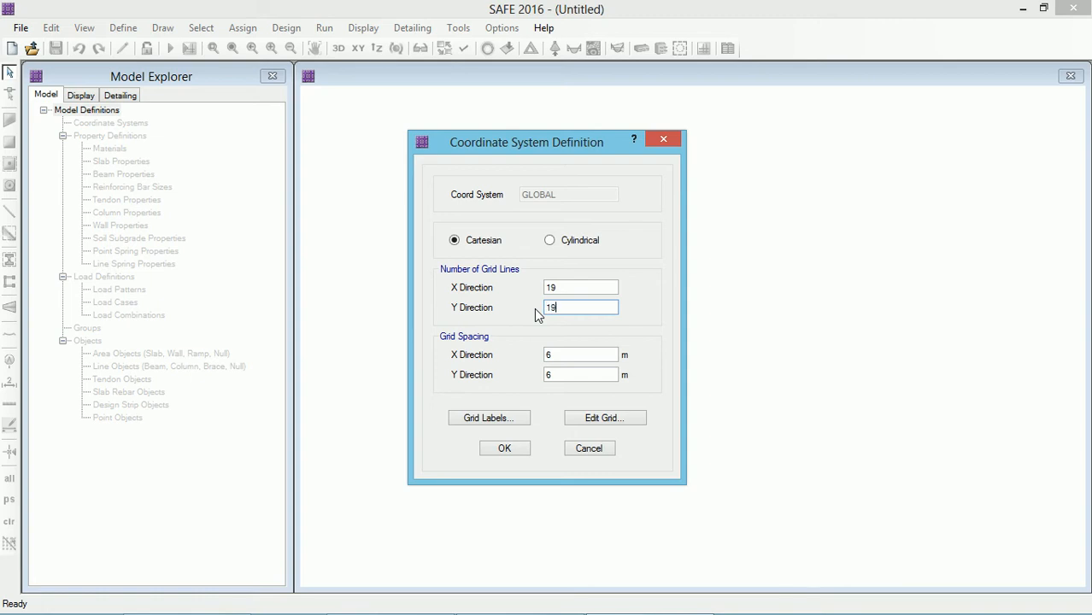
# Step: Set the grid spacing to 1 m in both X and Y directions and create the grid
pyautogui.click(559, 354)
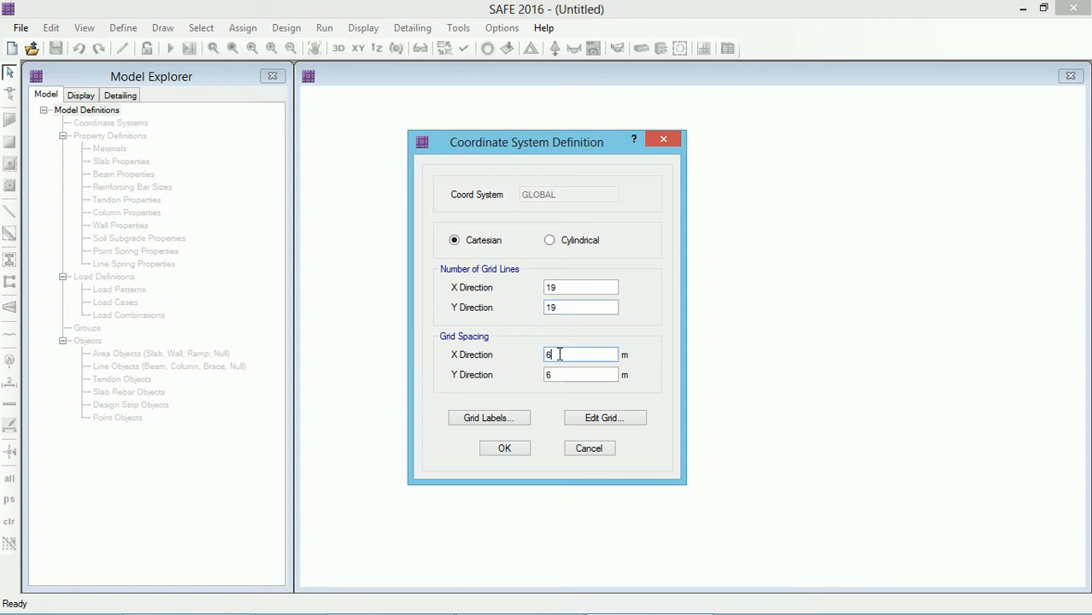
pyautogui.write('1')
pyautogui.click(557, 378)
pyautogui.write('1')
pyautogui.click(509, 447)
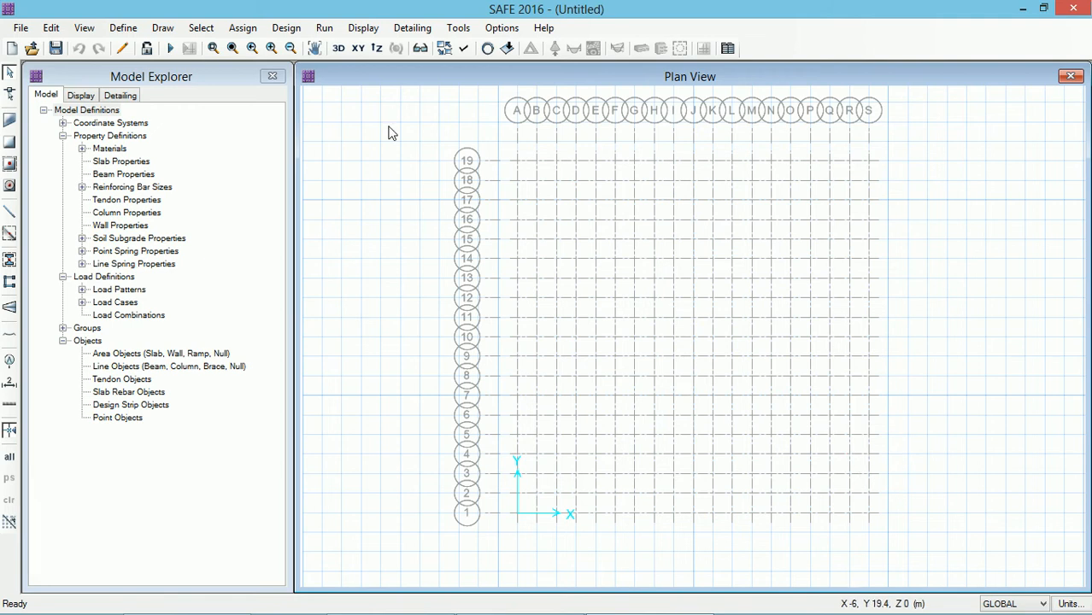
# Step: Add a new concrete material named M40
pyautogui.click(121, 30)
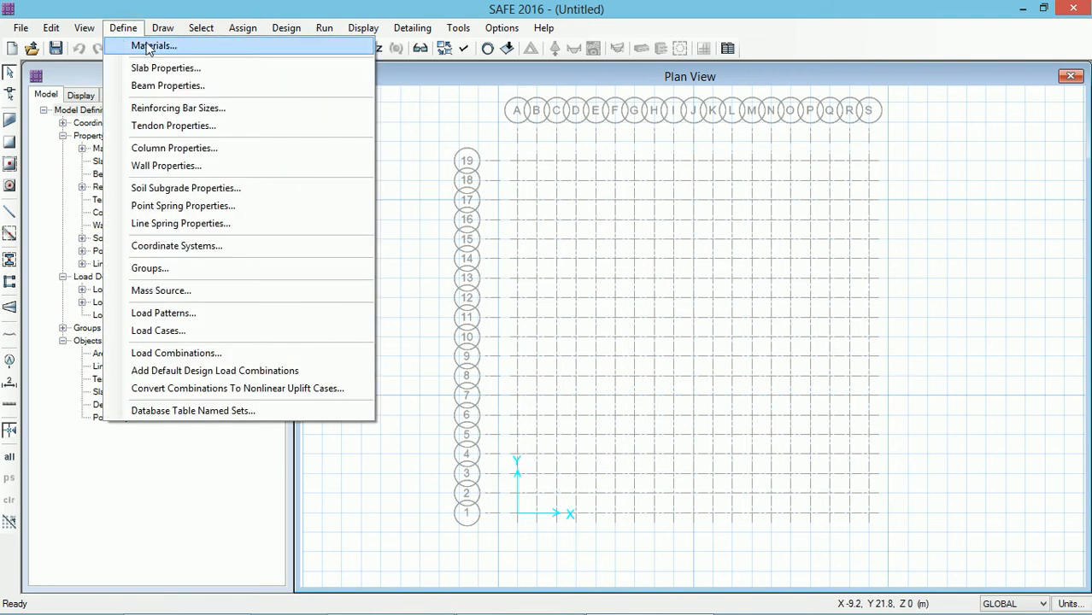
pyautogui.click(142, 45)
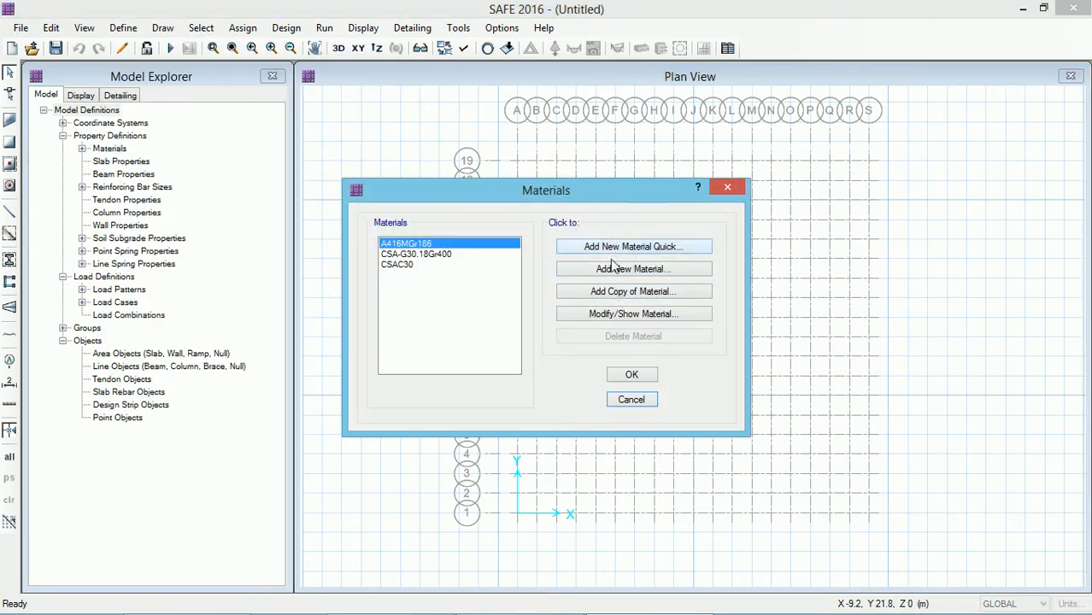
pyautogui.click(609, 270)
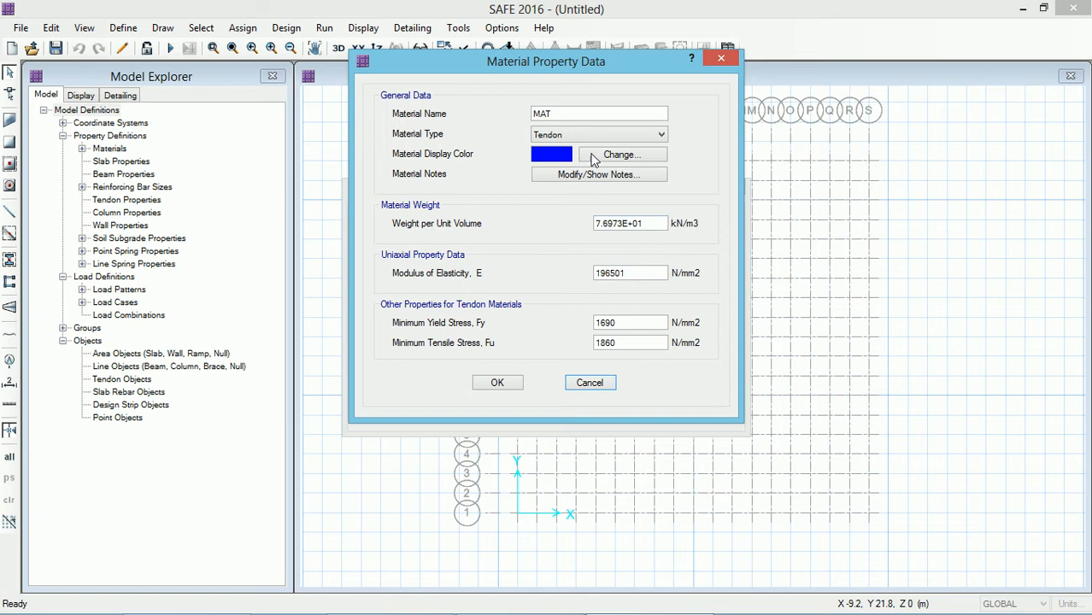
pyautogui.moveTo(541, 113); pyautogui.dragTo(561, 113)
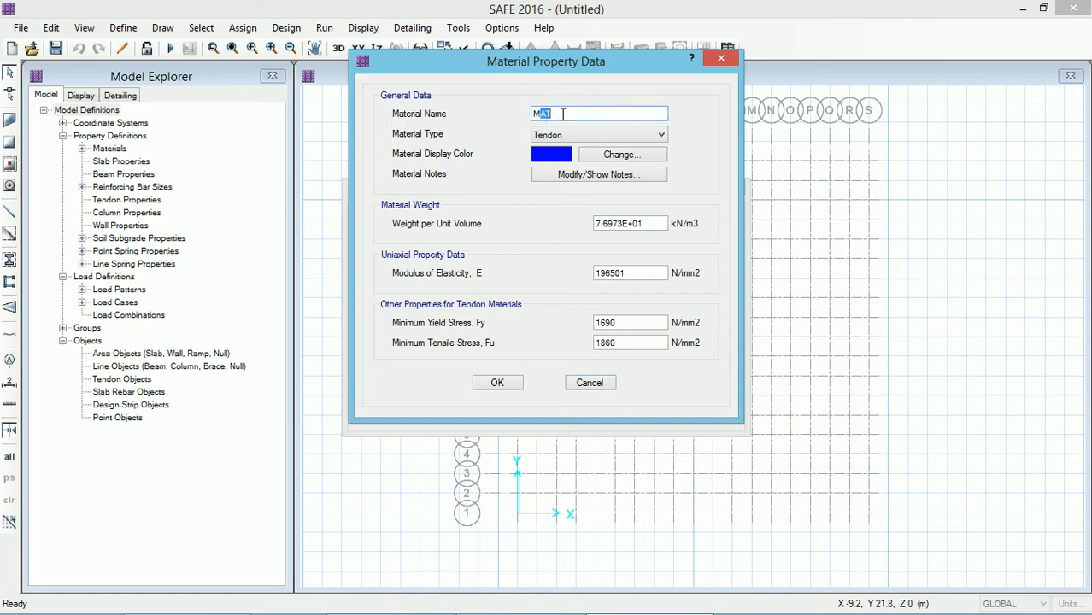
pyautogui.write('40')
pyautogui.click(564, 135)
pyautogui.click(563, 160)
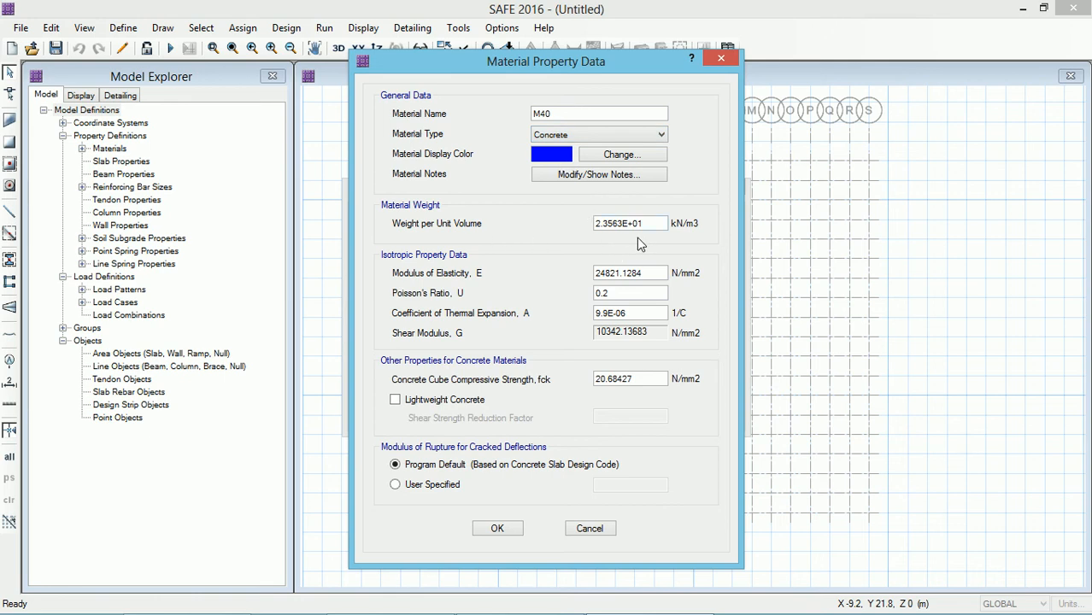
# Step: Set the M40 weight per unit volume to 25 kN/m3 and modulus of elasticity to 31622.7 N/mm2
pyautogui.moveTo(655, 223); pyautogui.dragTo(571, 227)
pyautogui.write('25')
pyautogui.moveTo(655, 276); pyautogui.dragTo(572, 274)
pyautogui.write('31622.7')
# Step: Set the M40 thermal expansion coefficient to 0.0000055 and cube compressive strength fck to 40 N/mm2, then confirm
pyautogui.click(635, 313)
pyautogui.moveTo(634, 313); pyautogui.dragTo(550, 316)
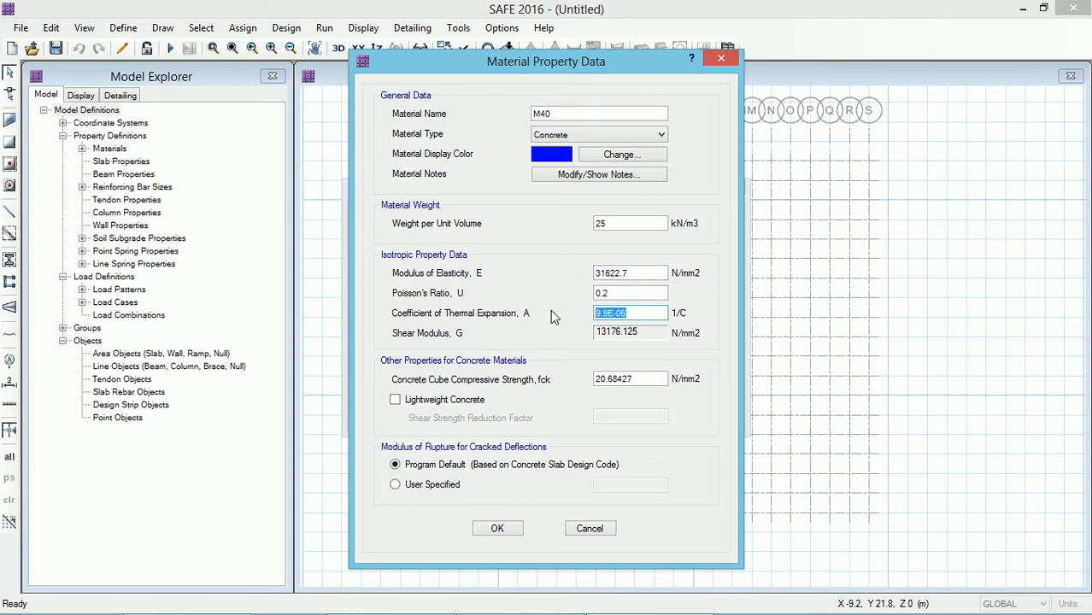
pyautogui.write('0.0000055')
pyautogui.click(640, 378)
pyautogui.moveTo(639, 377); pyautogui.dragTo(551, 380)
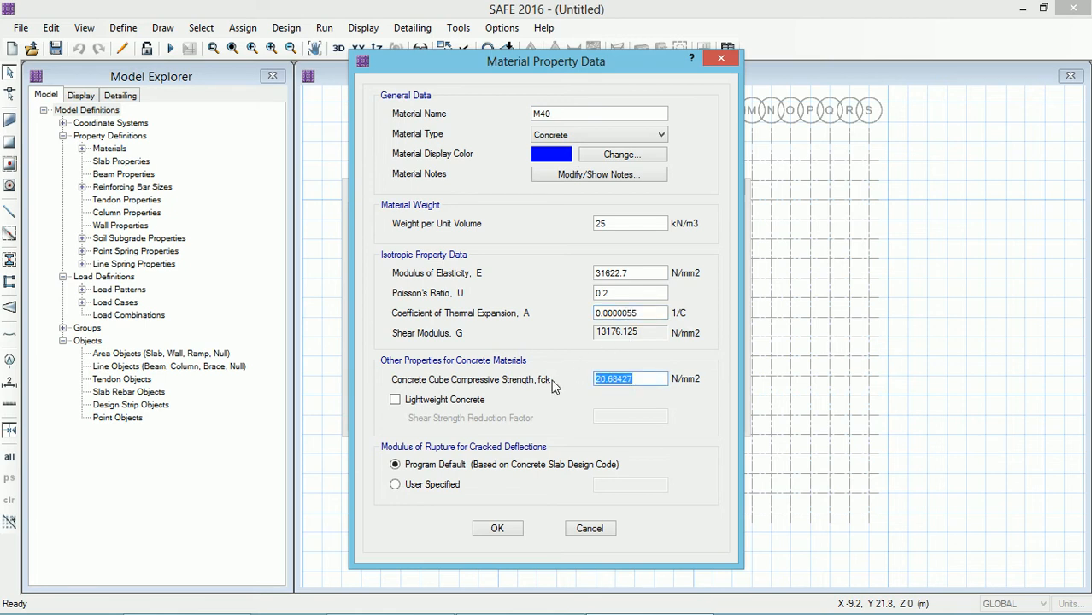
pyautogui.write('40')
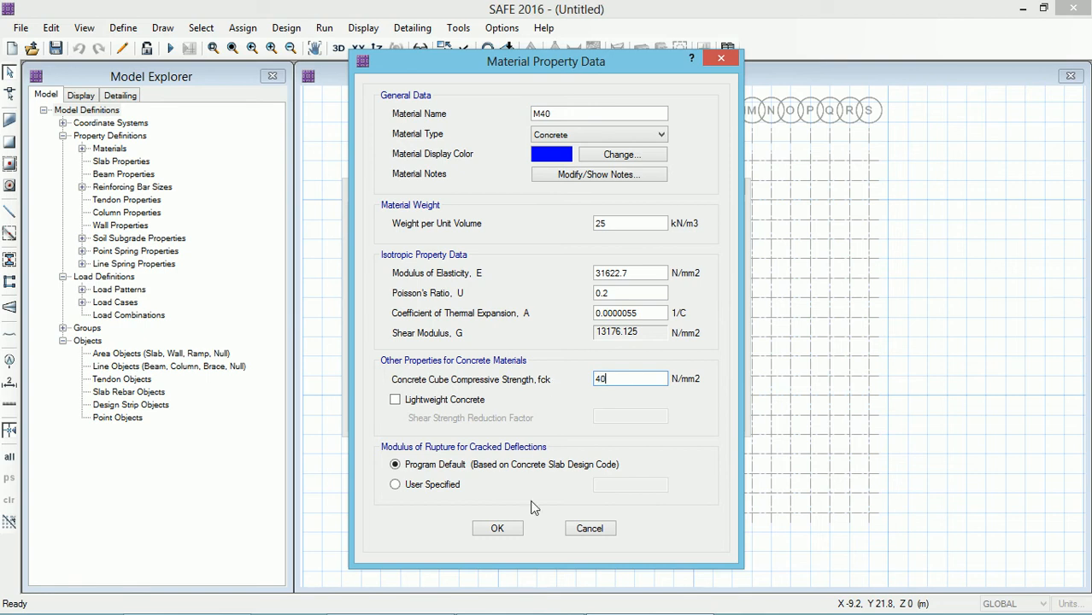
pyautogui.click(511, 528)
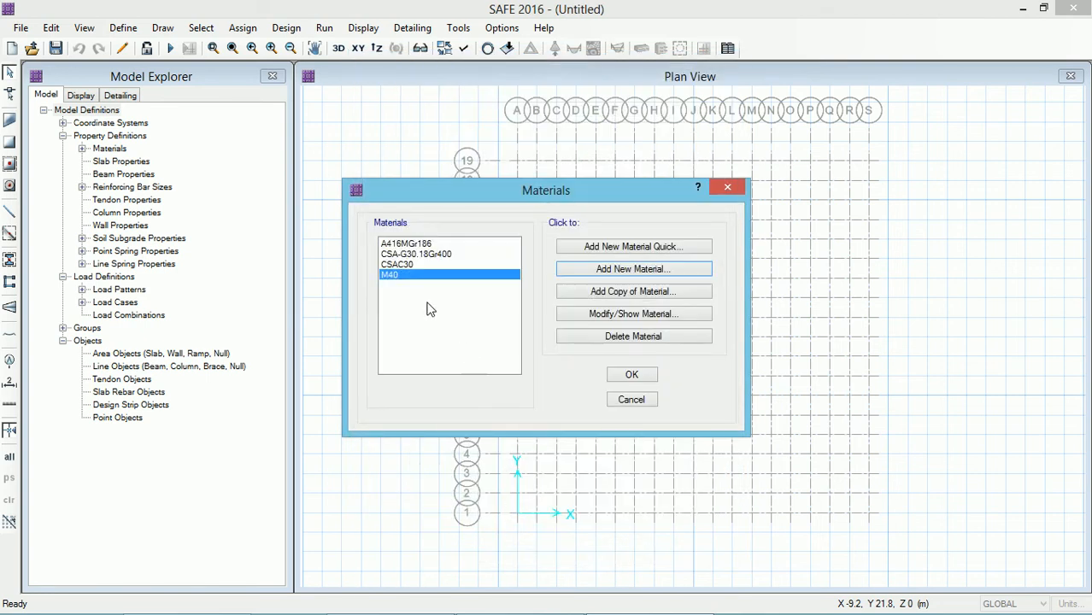
# Step: Add a new rebar material named HYSD 500
pyautogui.click(623, 267)
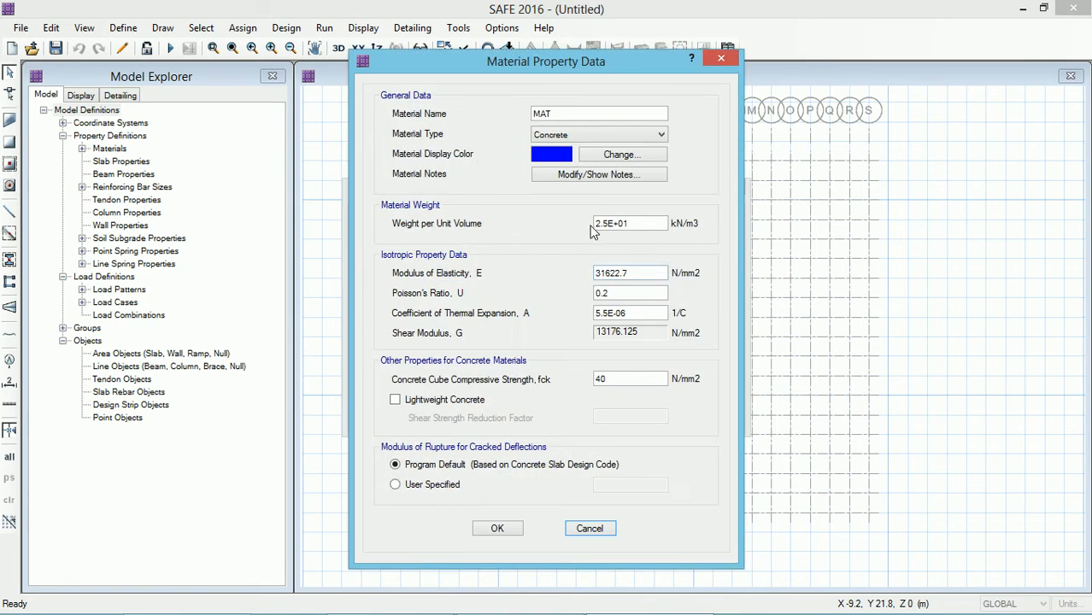
pyautogui.moveTo(564, 114); pyautogui.dragTo(486, 115)
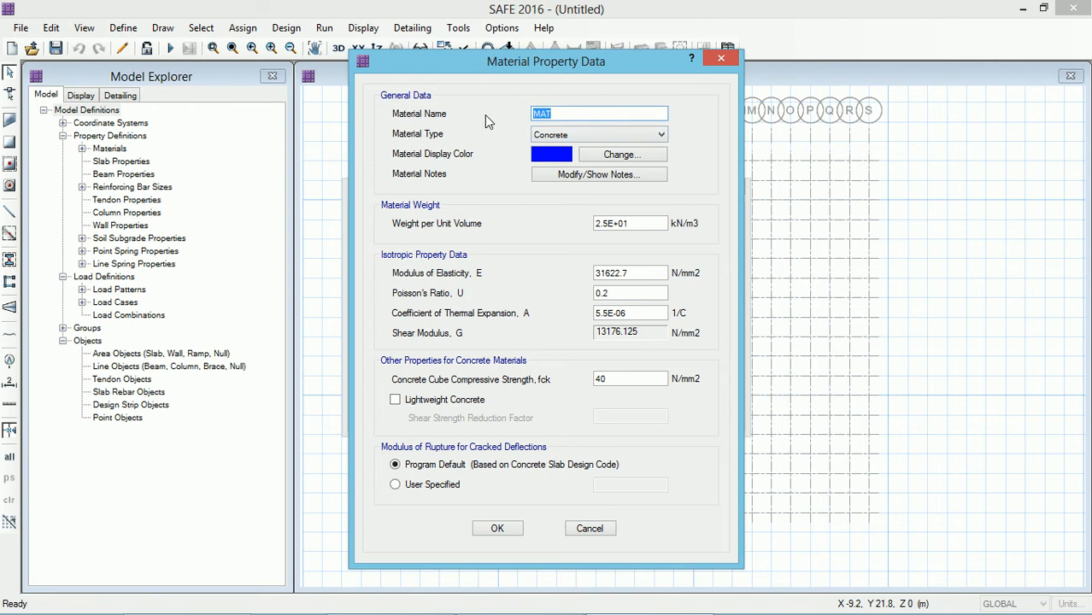
pyautogui.write('HYSD 500')
pyautogui.click(551, 135)
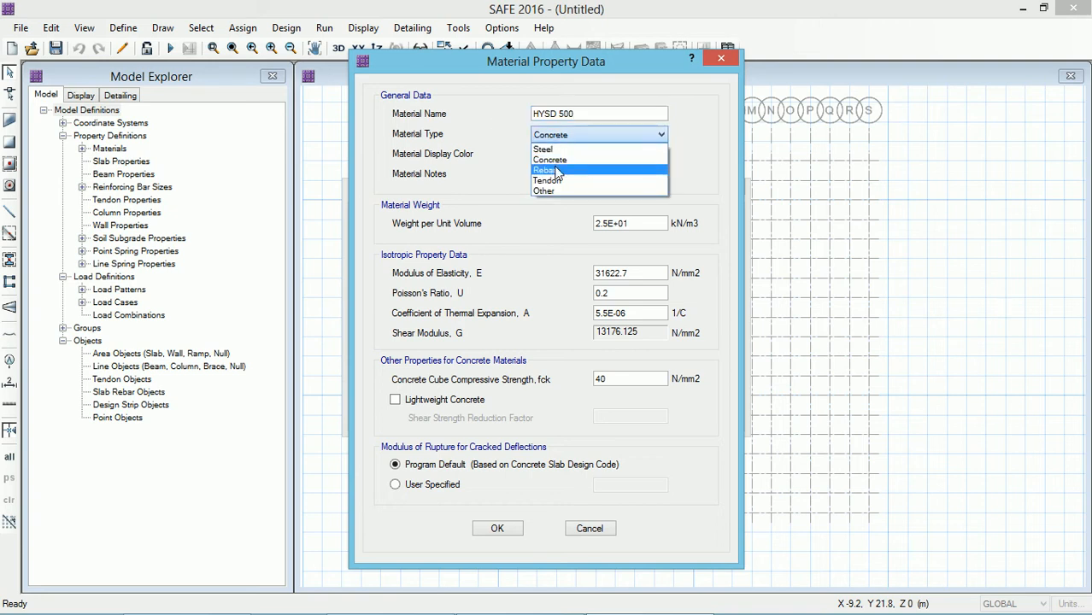
pyautogui.click(555, 170)
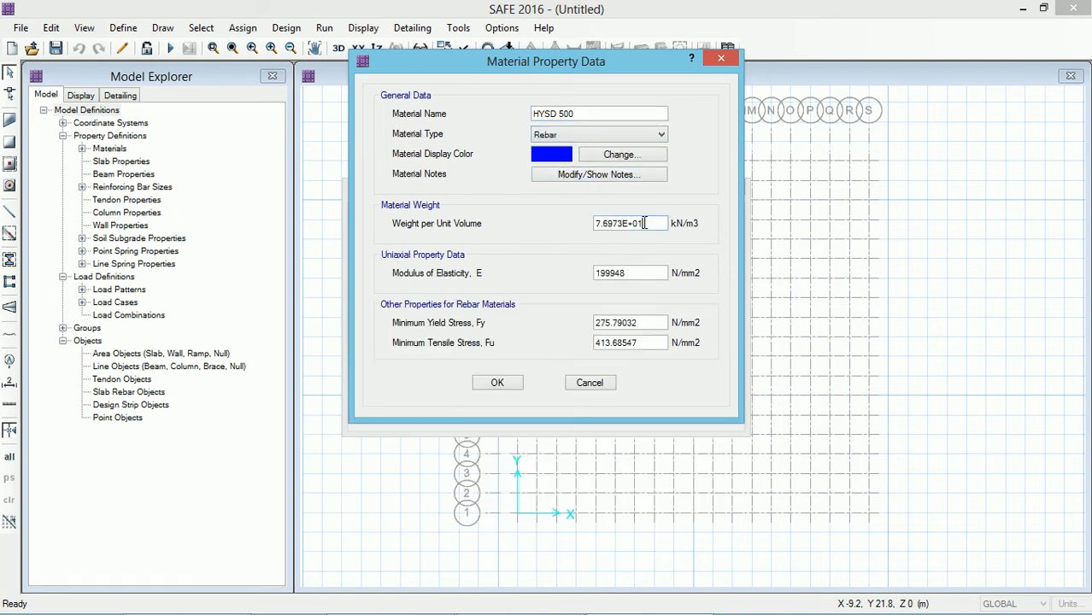
# Step: Set the HYSD 500 weight per unit volume to 77 kN/m3 and modulus of elasticity to 200000 N/mm2
pyautogui.moveTo(651, 224); pyautogui.dragTo(523, 224)
pyautogui.write('77')
pyautogui.moveTo(638, 273); pyautogui.dragTo(507, 276)
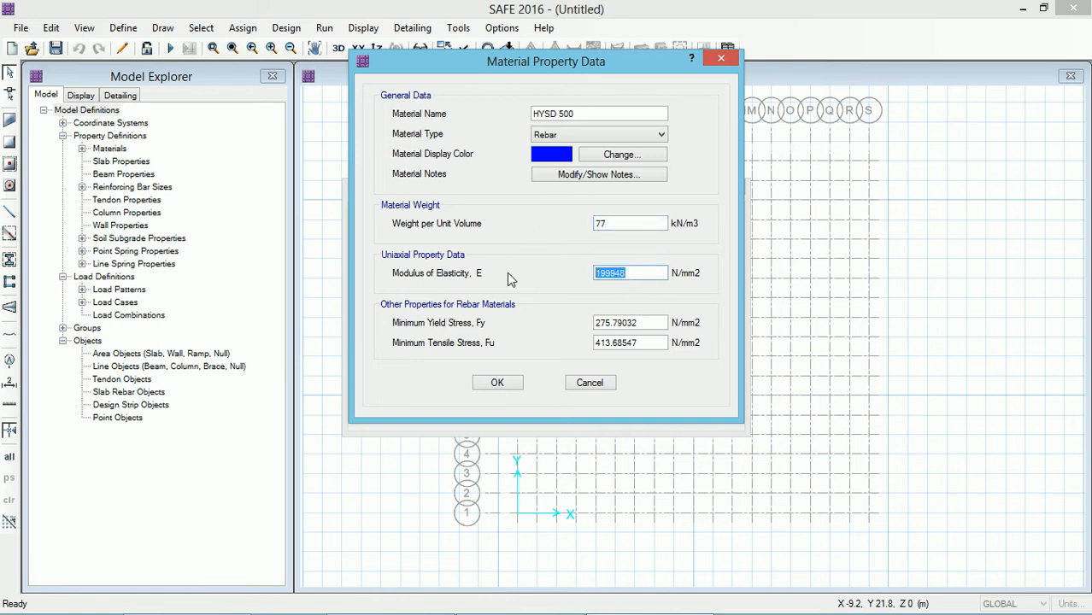
pyautogui.write('200000')
# Step: Set the HYSD 500 minimum yield stress to 500 and tensile stress to 545 N/mm2, then close the materials
pyautogui.moveTo(648, 327); pyautogui.dragTo(494, 329)
pyautogui.write('500')
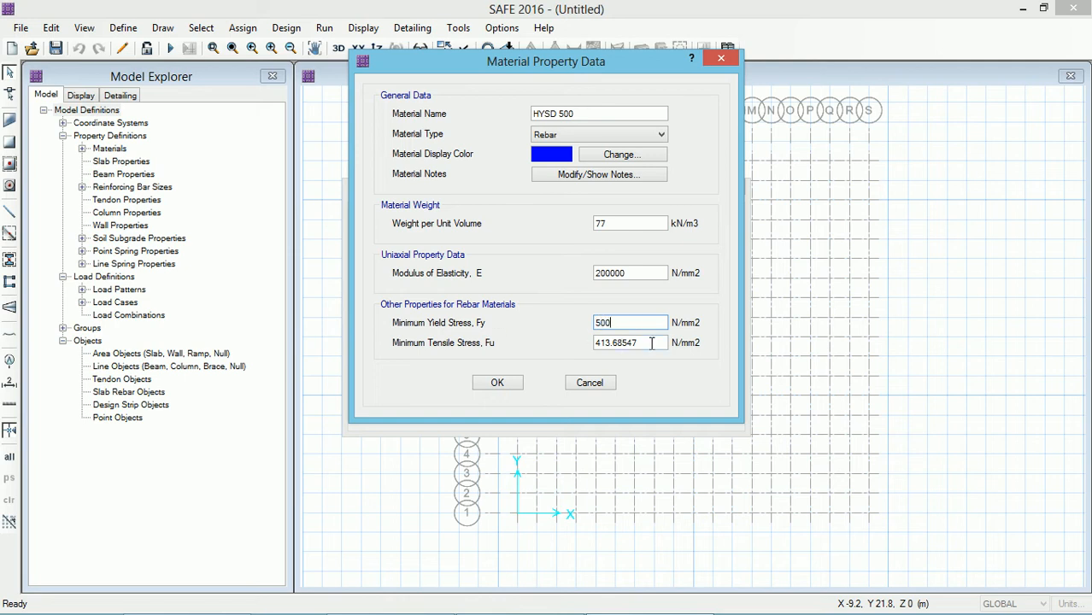
pyautogui.moveTo(649, 342); pyautogui.dragTo(580, 343)
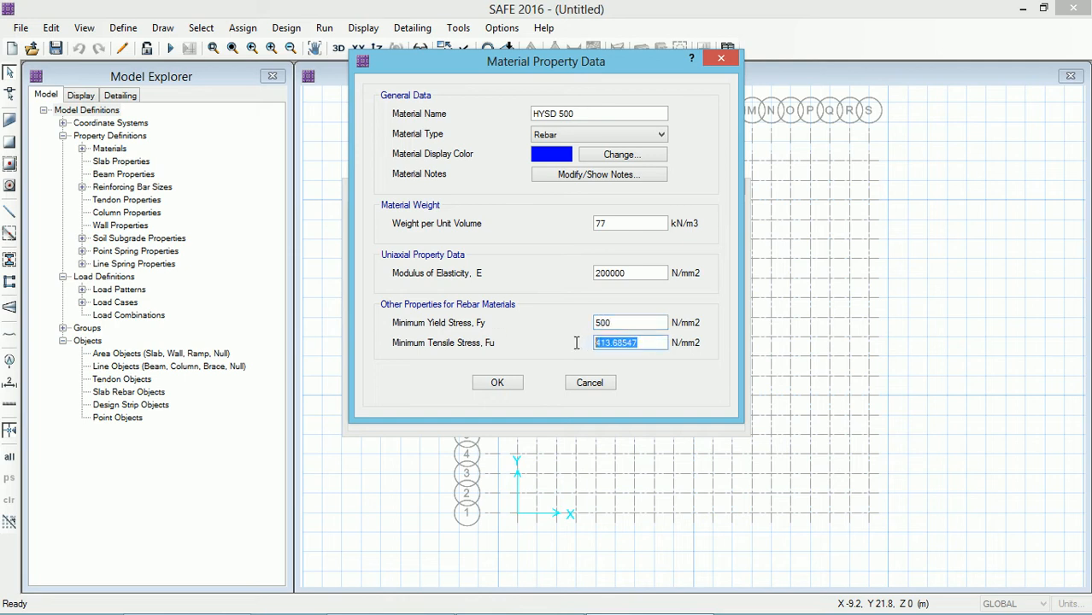
pyautogui.write('545')
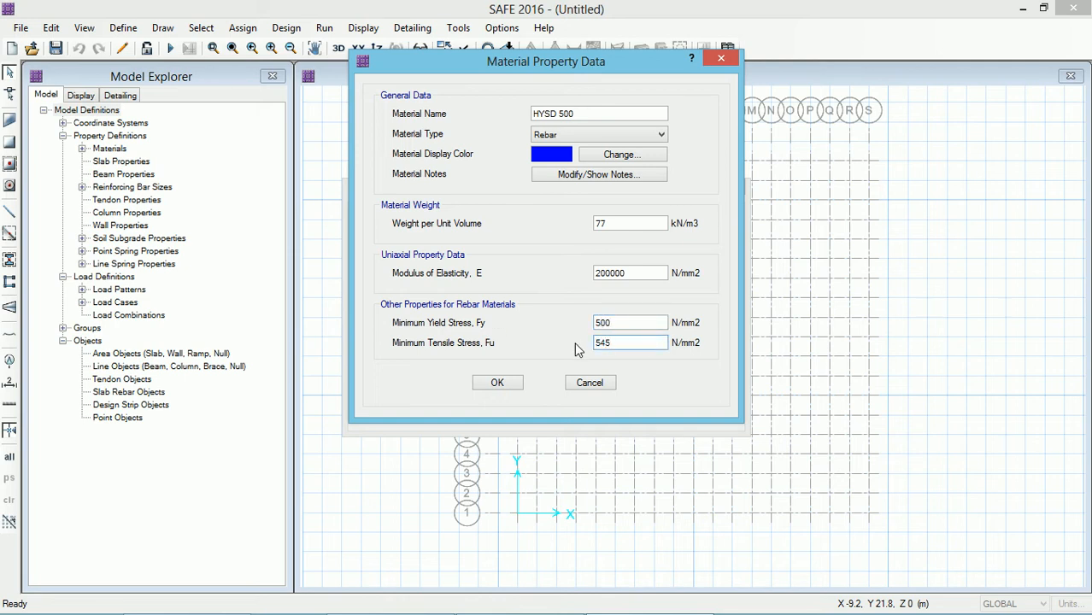
pyautogui.click(493, 383)
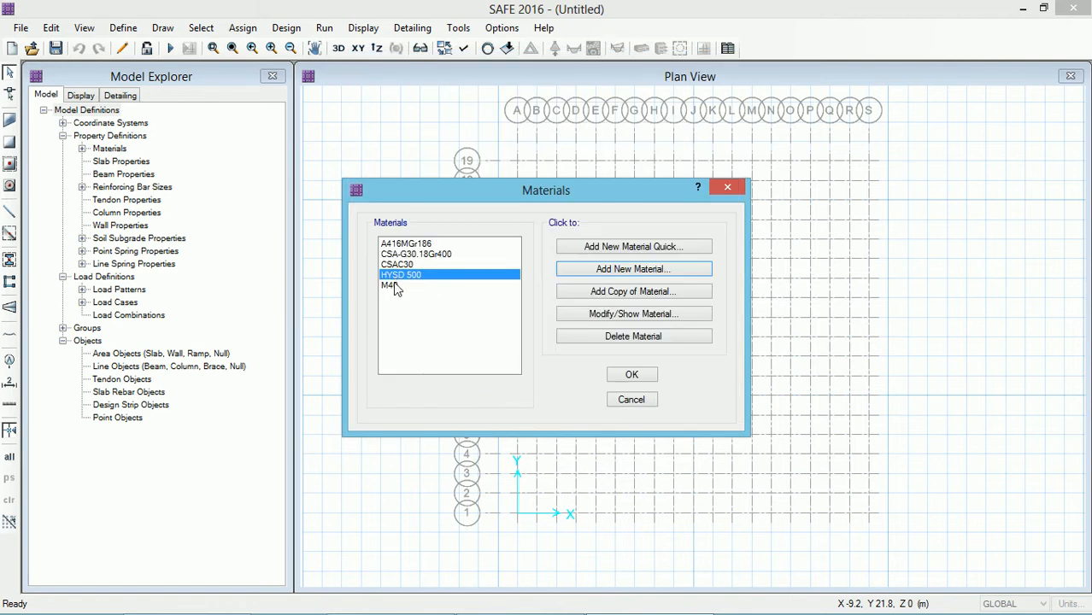
pyautogui.click(642, 381)
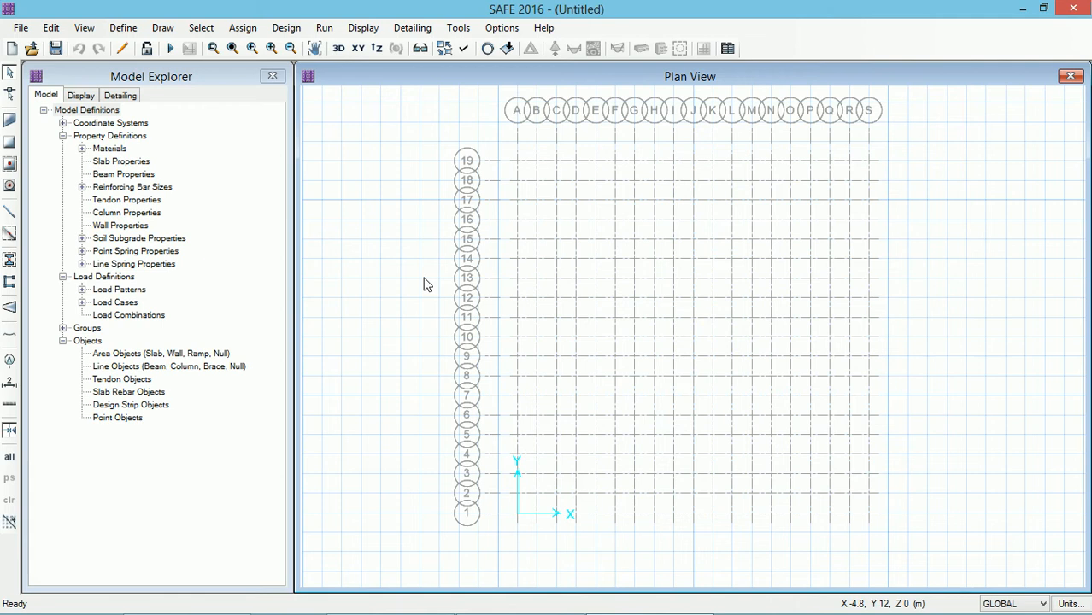
# Step: Add a new slab property named mat foundation
pyautogui.click(121, 27)
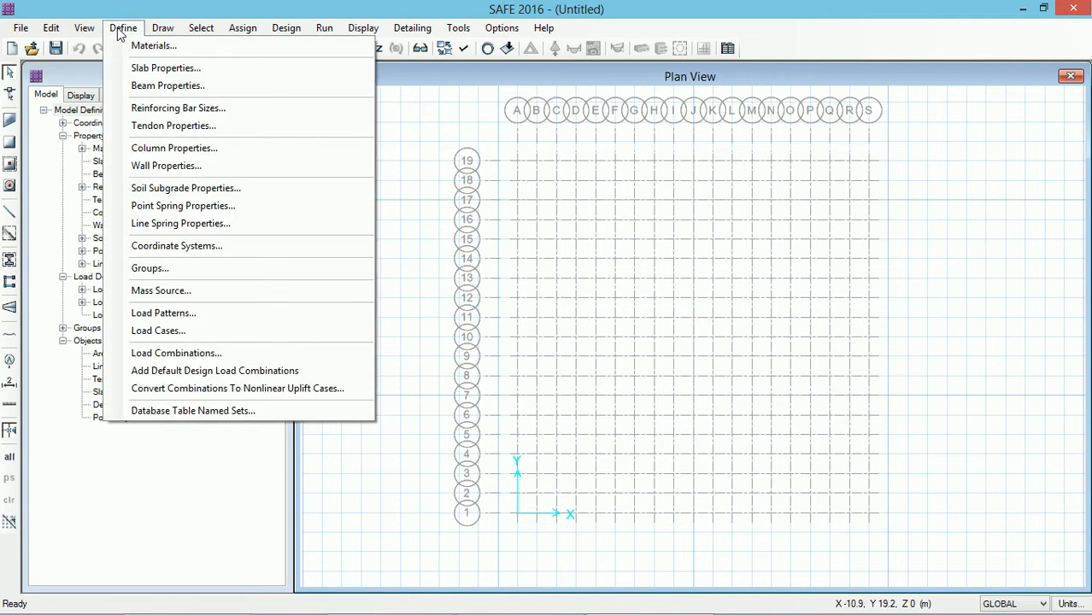
pyautogui.click(142, 68)
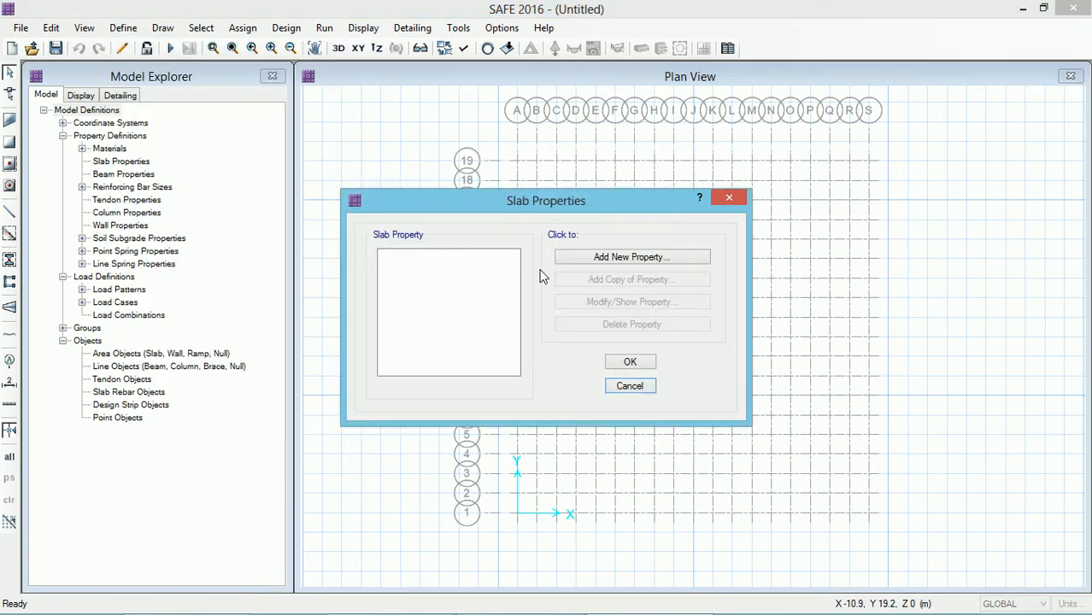
pyautogui.click(590, 260)
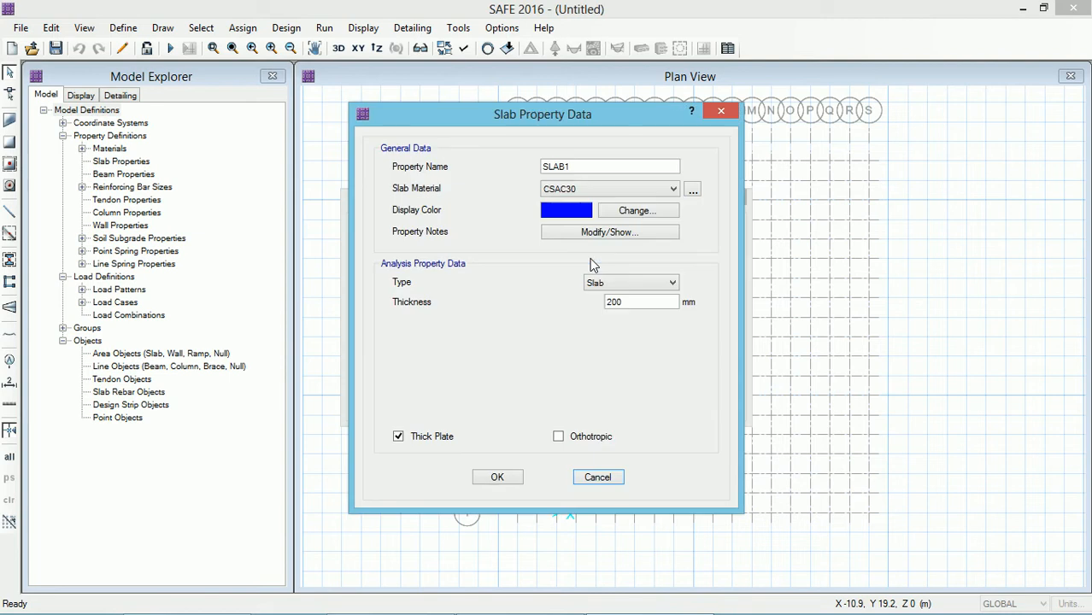
pyautogui.doubleClick(573, 166)
pyautogui.write('m')
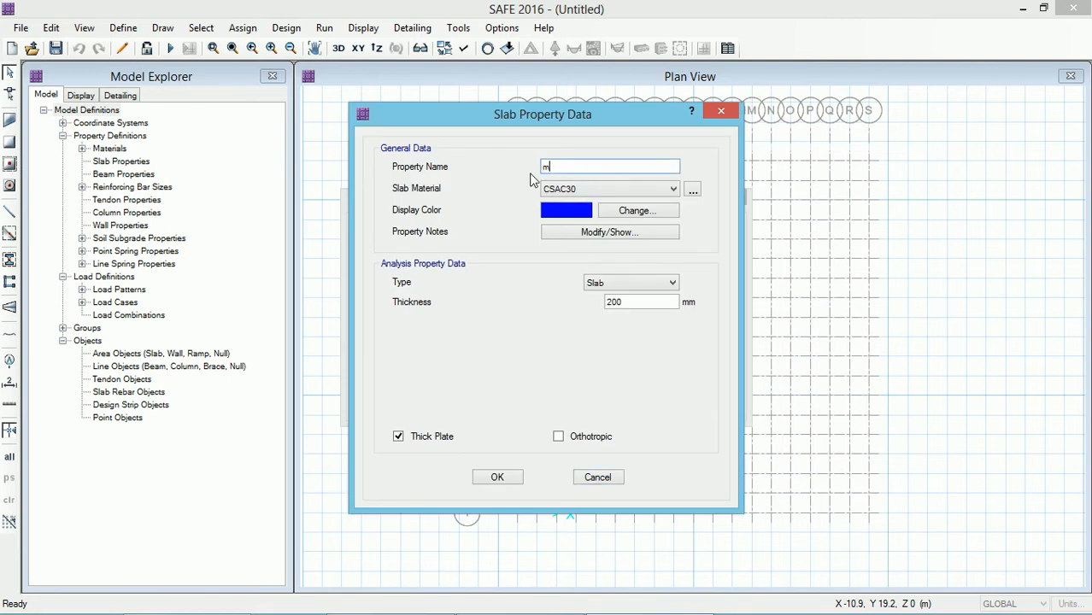
pyautogui.write('at foundation')
# Step: Set the mat foundation slab material to M40, type to Mat and thickness to 900 mm, then confirm
pyautogui.click(587, 188)
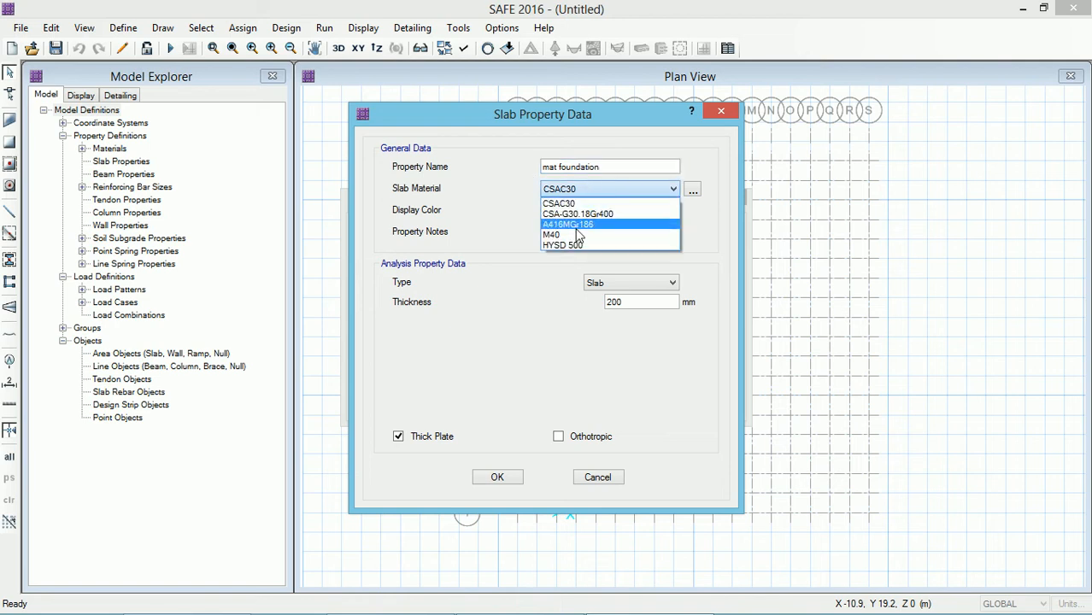
pyautogui.click(574, 235)
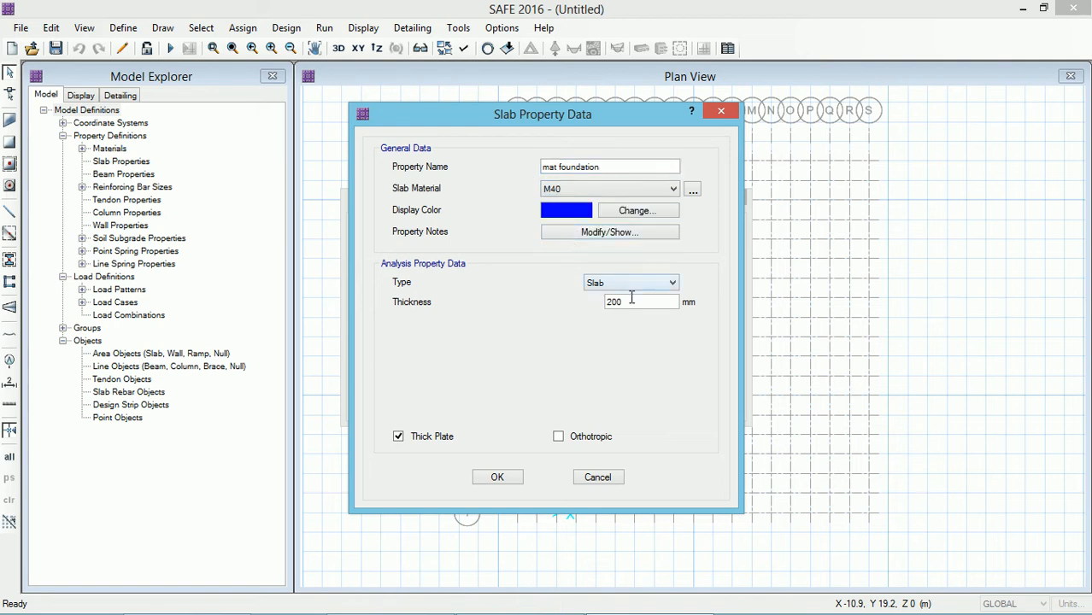
pyautogui.moveTo(632, 301); pyautogui.dragTo(559, 309)
pyautogui.write('900')
pyautogui.click(645, 287)
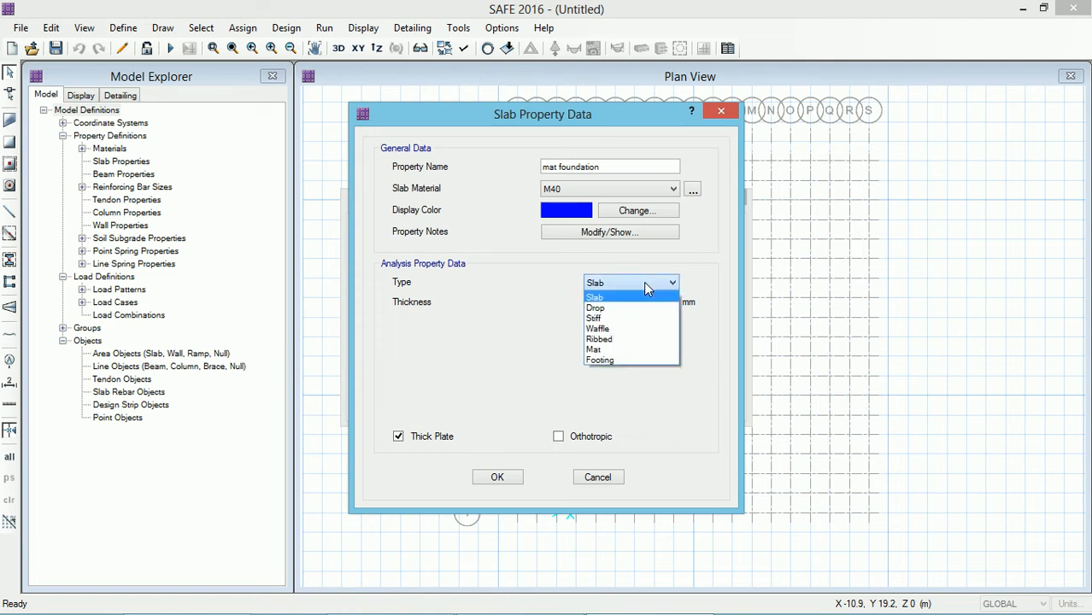
pyautogui.click(607, 349)
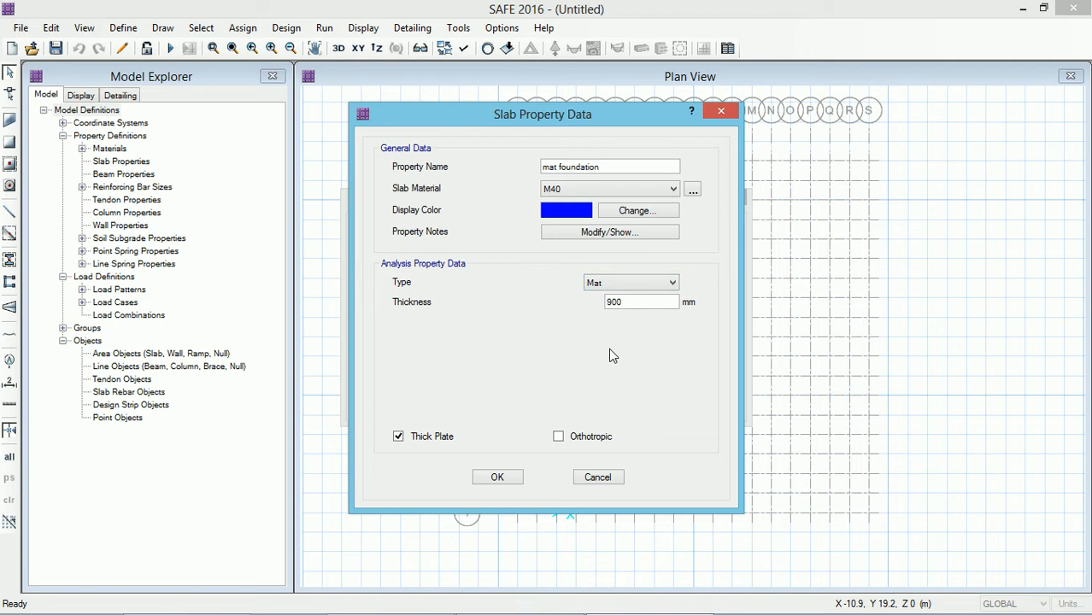
pyautogui.click(499, 476)
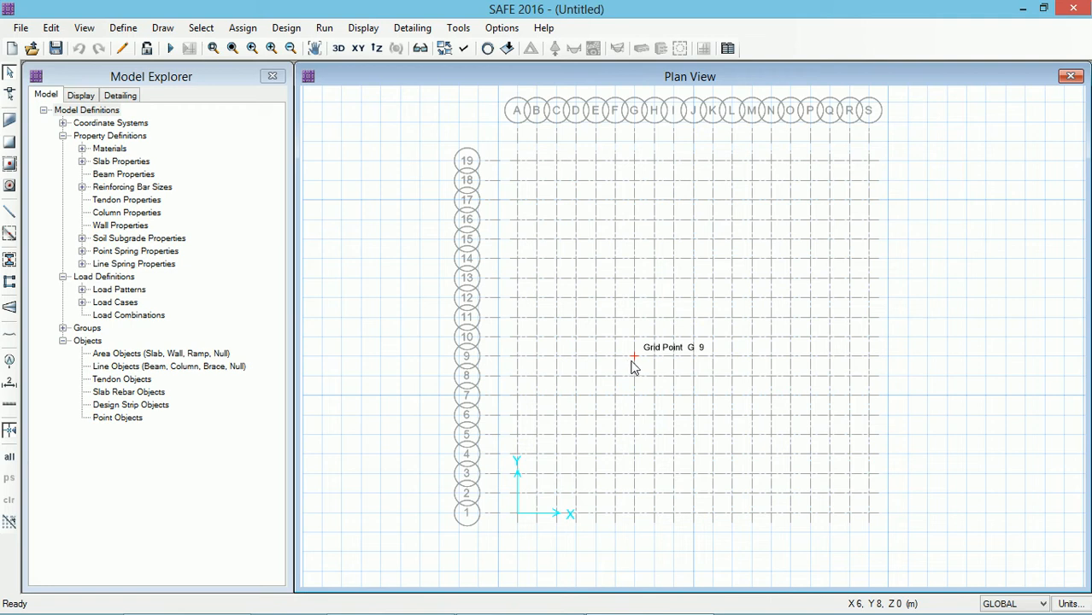
# Step: Add a new column property named C500x500
pyautogui.click(123, 28)
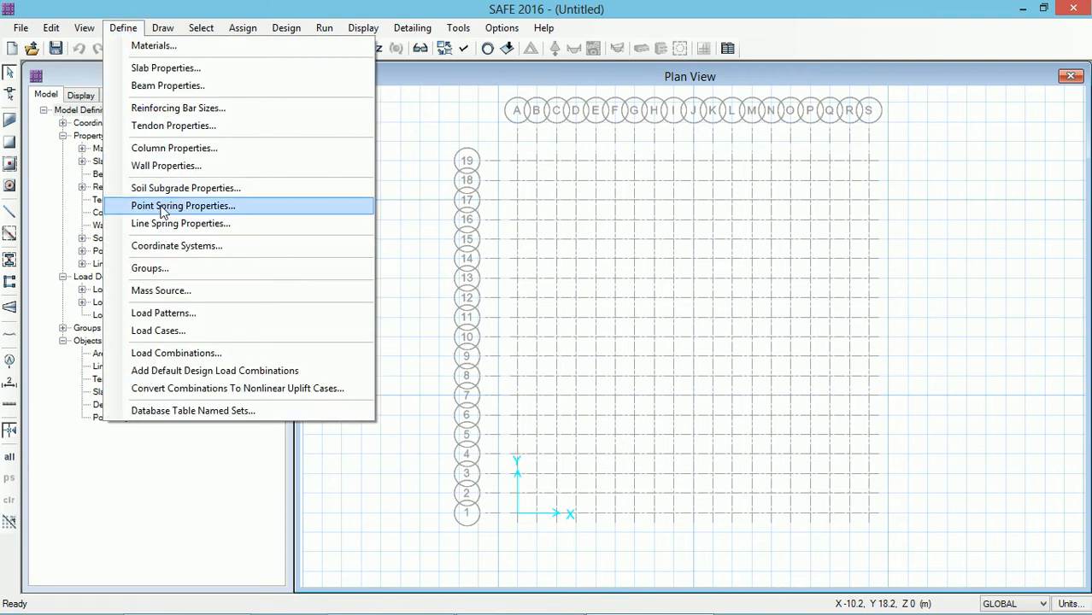
pyautogui.click(173, 148)
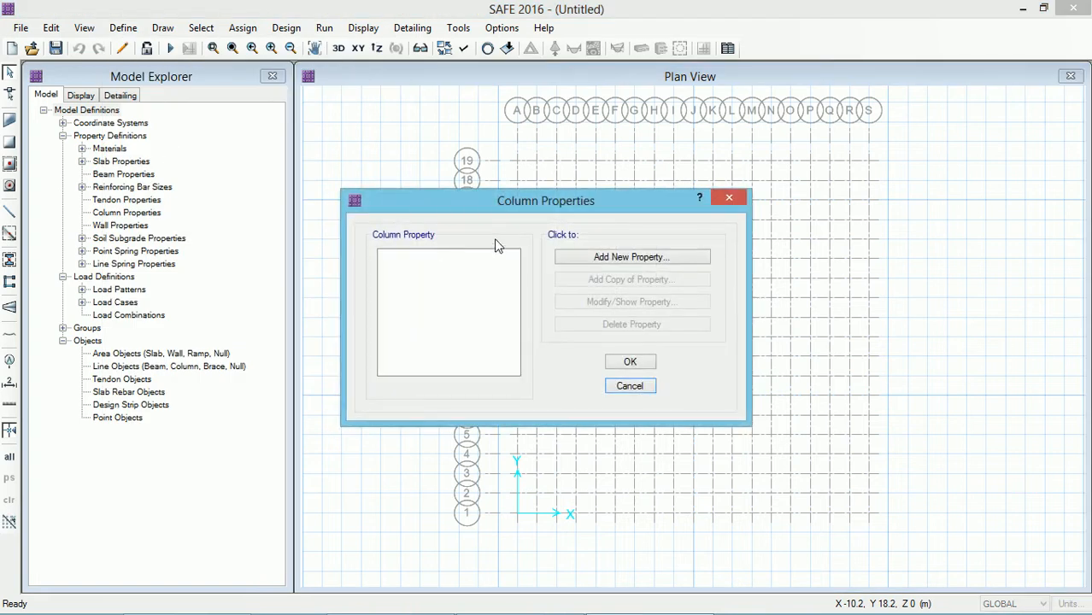
pyautogui.click(609, 258)
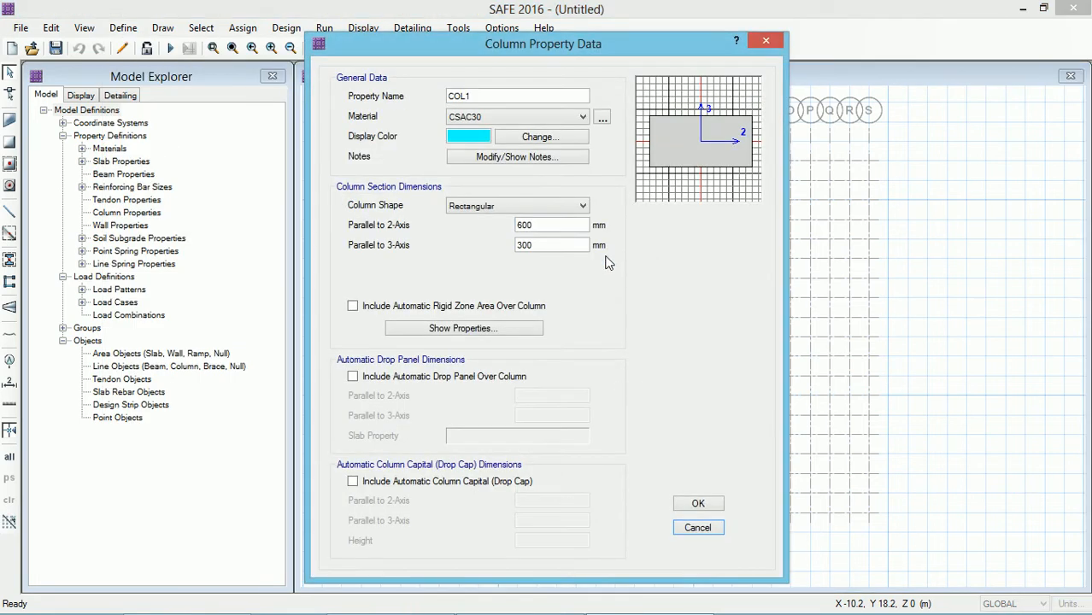
pyautogui.moveTo(478, 95); pyautogui.dragTo(460, 99)
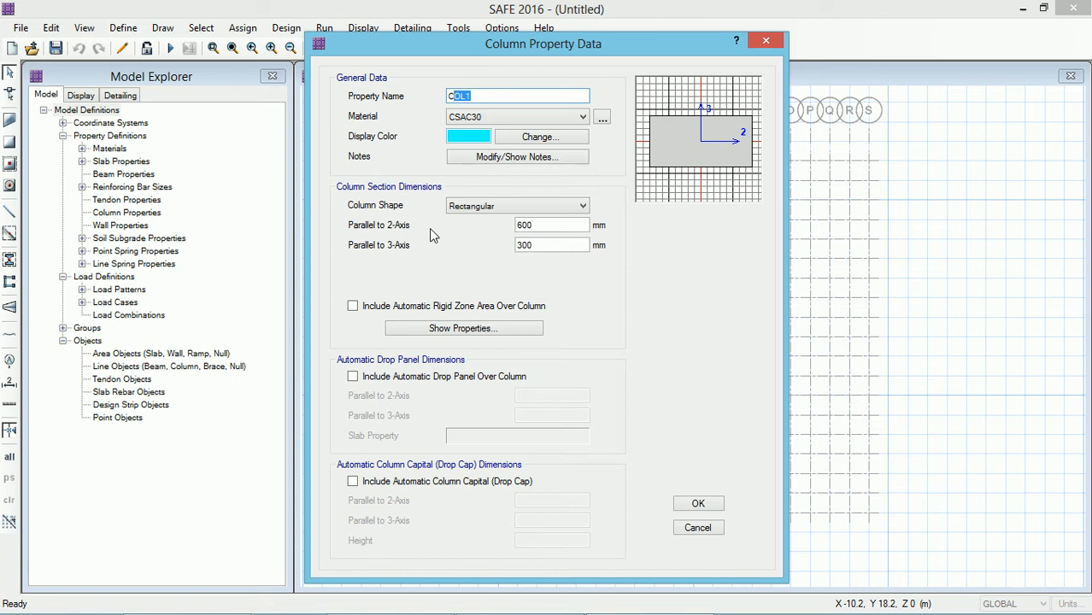
pyautogui.write('500x500')
# Step: Set the C500x500 column material to M40 and both section dimensions to 500 mm, then confirm
pyautogui.click(488, 118)
pyautogui.click(468, 163)
pyautogui.doubleClick(540, 225)
pyautogui.write('5')
pyautogui.doubleClick(534, 244)
pyautogui.write('500')
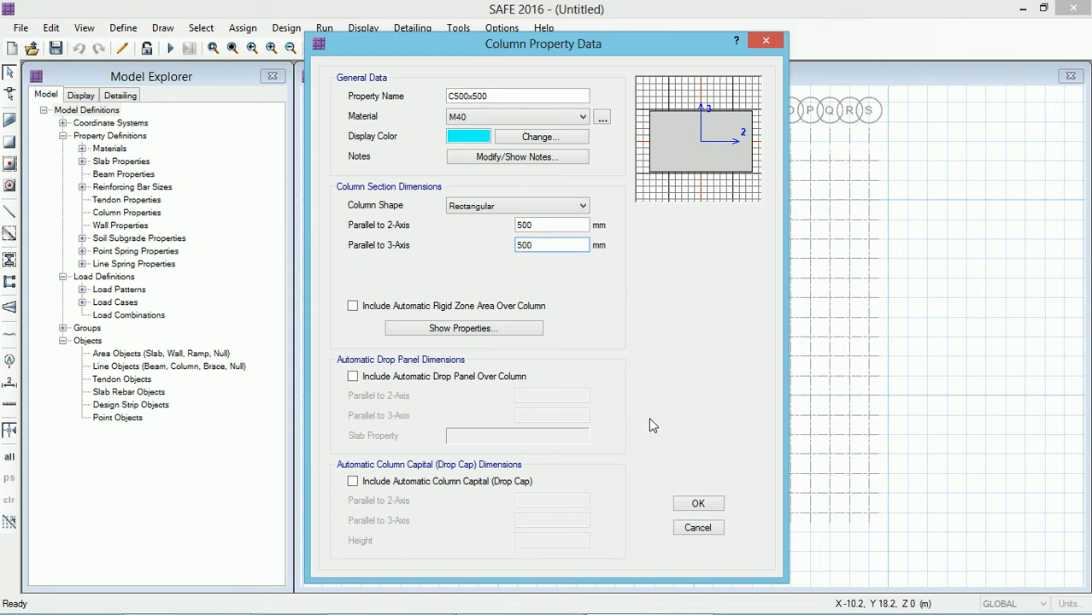
pyautogui.click(688, 503)
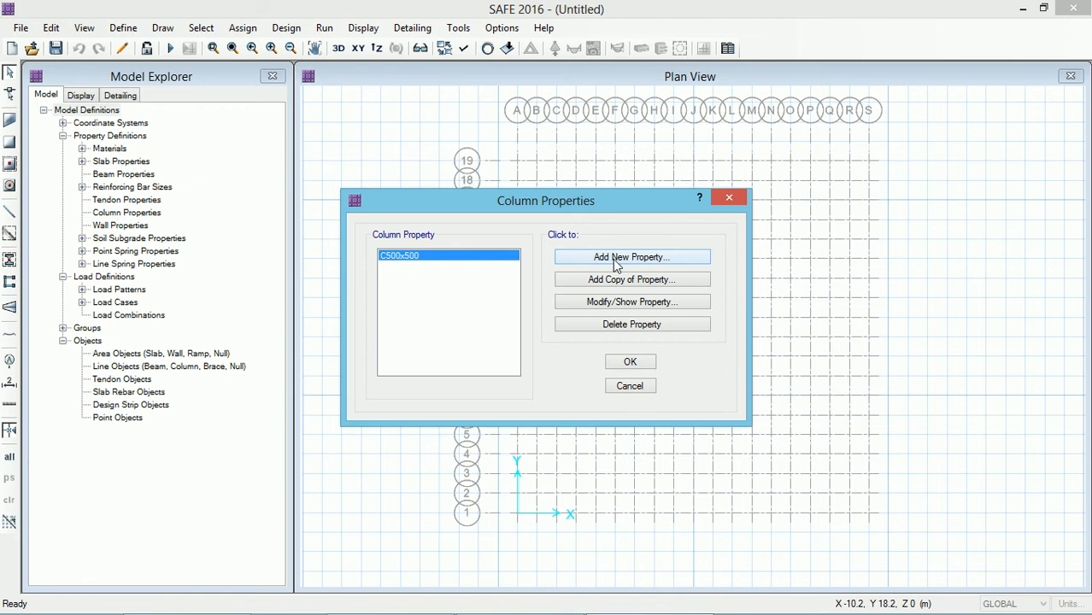
# Step: Add a column property C600x600 with M40 material and a 600 x 600 mm section, then close column properties
pyautogui.click(618, 259)
pyautogui.moveTo(483, 100); pyautogui.dragTo(459, 99)
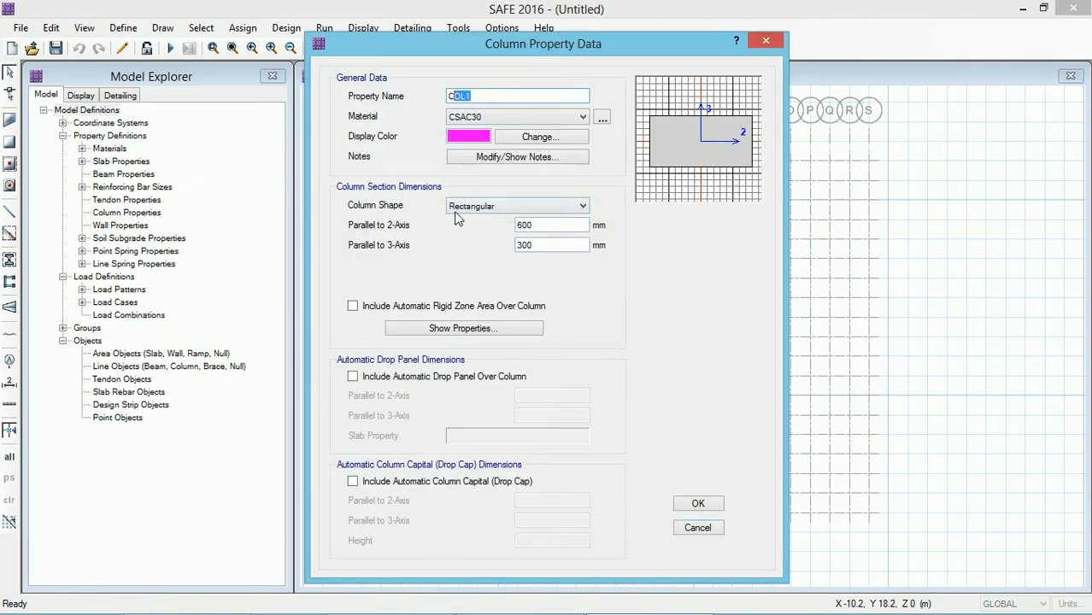
pyautogui.write('600x600')
pyautogui.click(492, 117)
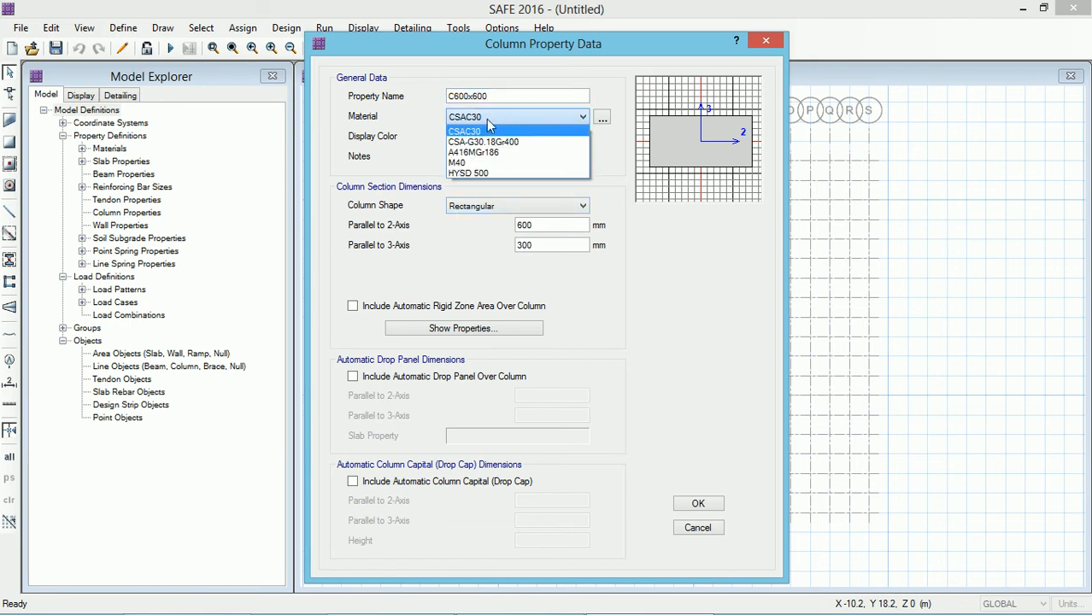
pyautogui.click(472, 159)
pyautogui.moveTo(539, 247); pyautogui.dragTo(494, 248)
pyautogui.write('600')
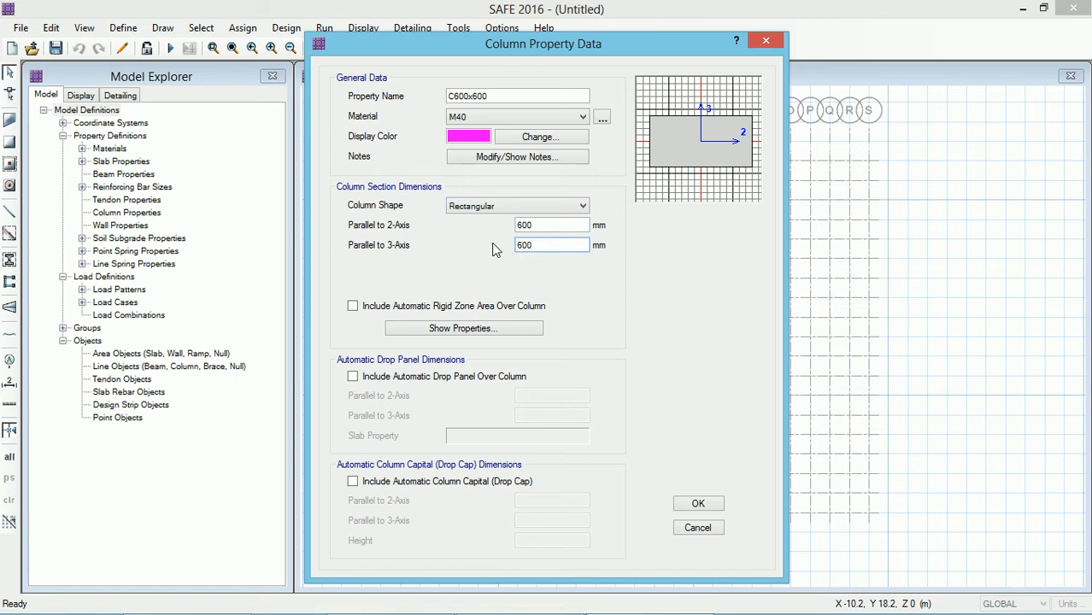
pyautogui.click(696, 505)
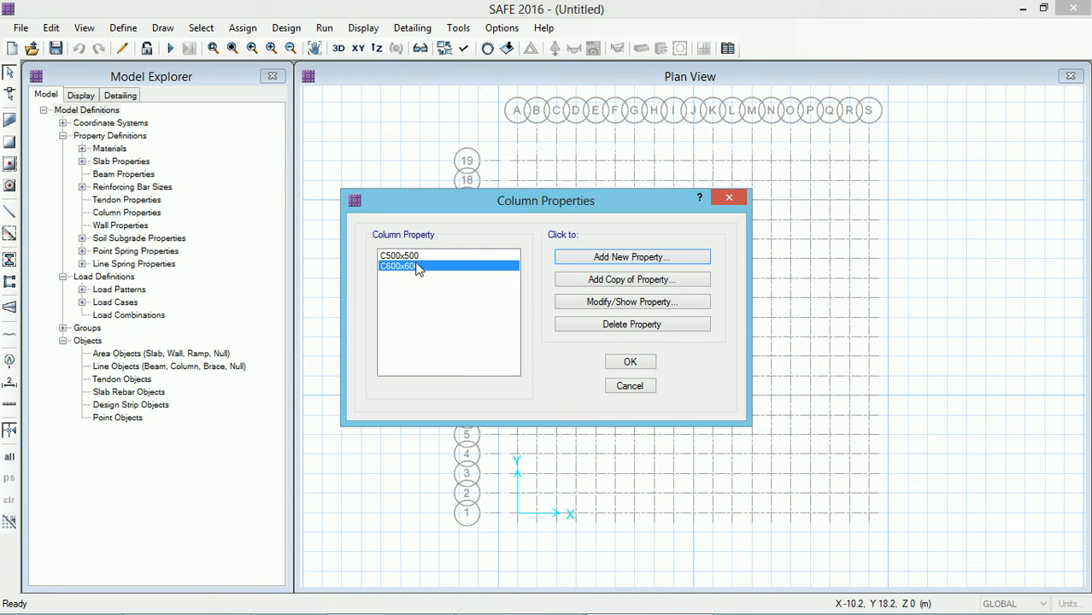
pyautogui.click(630, 364)
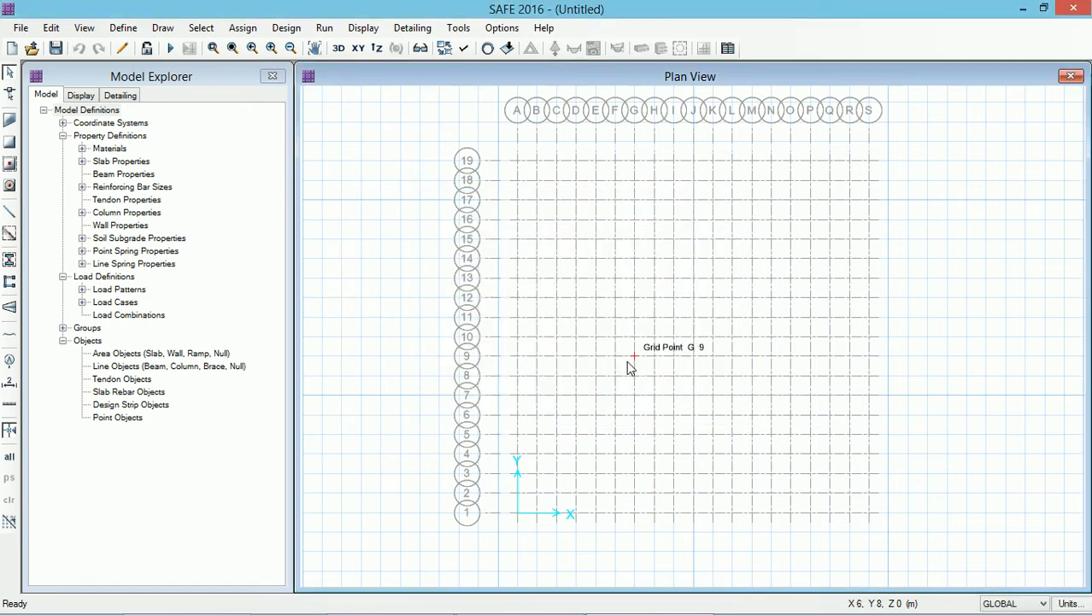
# Step: Set the SOIL1 soil subgrade modulus to 3E+04 kN/m3 and confirm
pyautogui.click(122, 28)
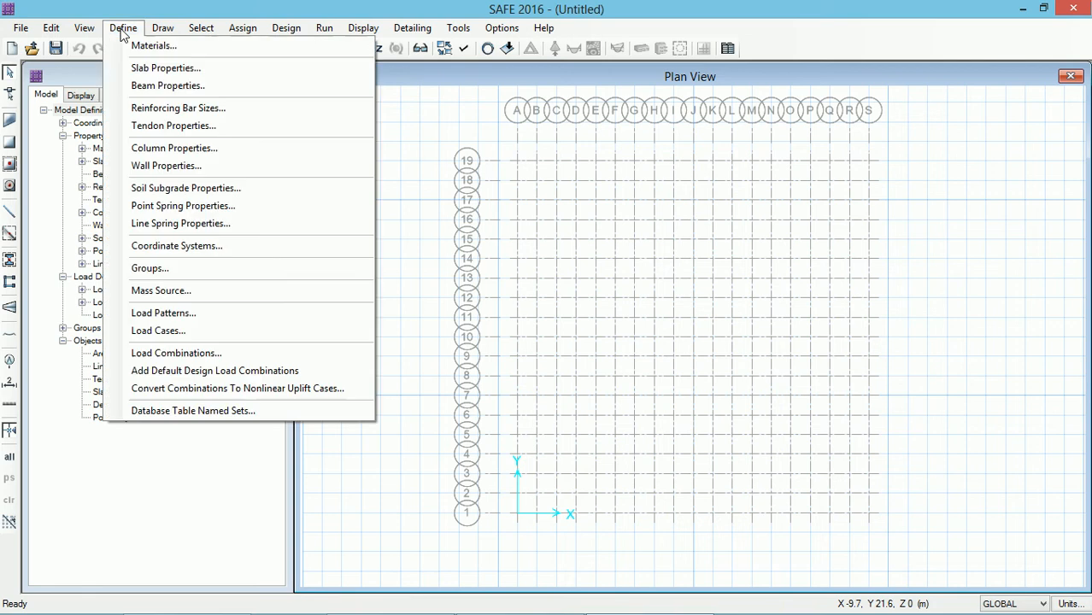
pyautogui.click(142, 188)
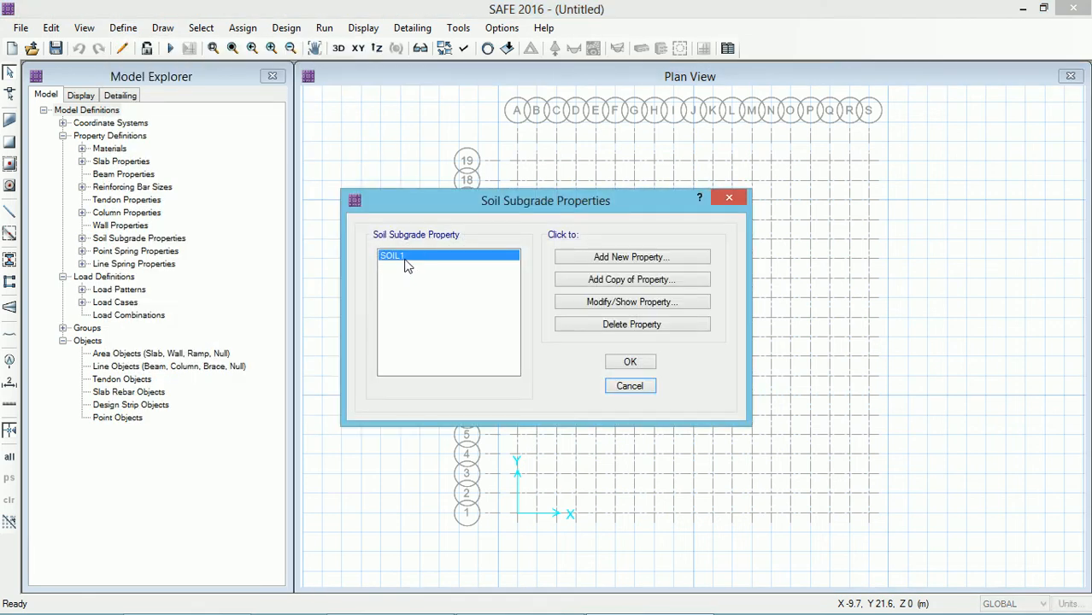
pyautogui.click(610, 304)
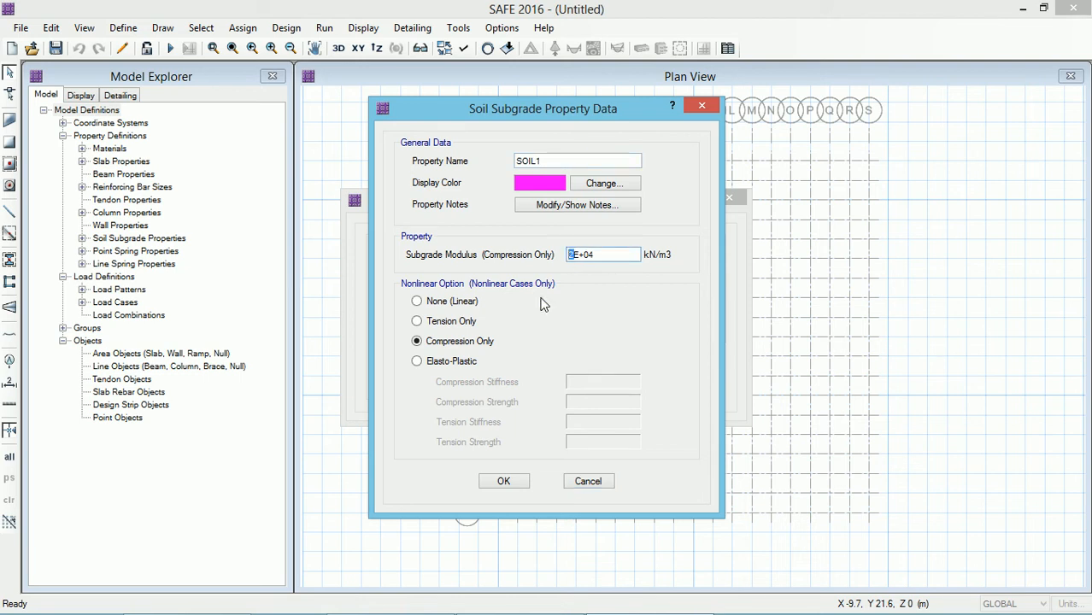
pyautogui.write('3')
pyautogui.click(514, 485)
pyautogui.click(631, 363)
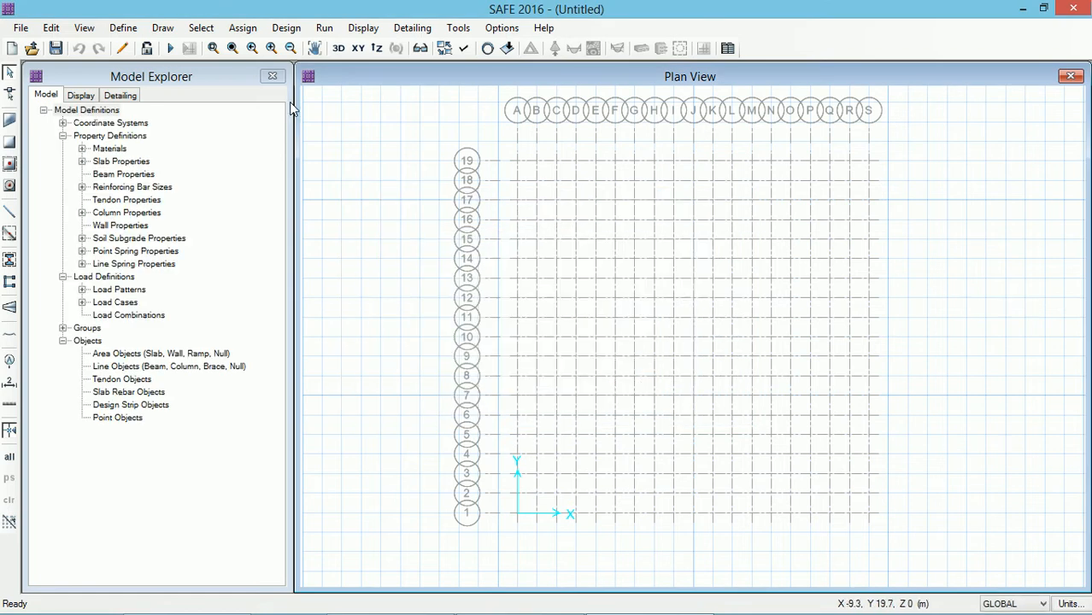
# Step: Review the defined load patterns and load cases without changing them
pyautogui.click(125, 29)
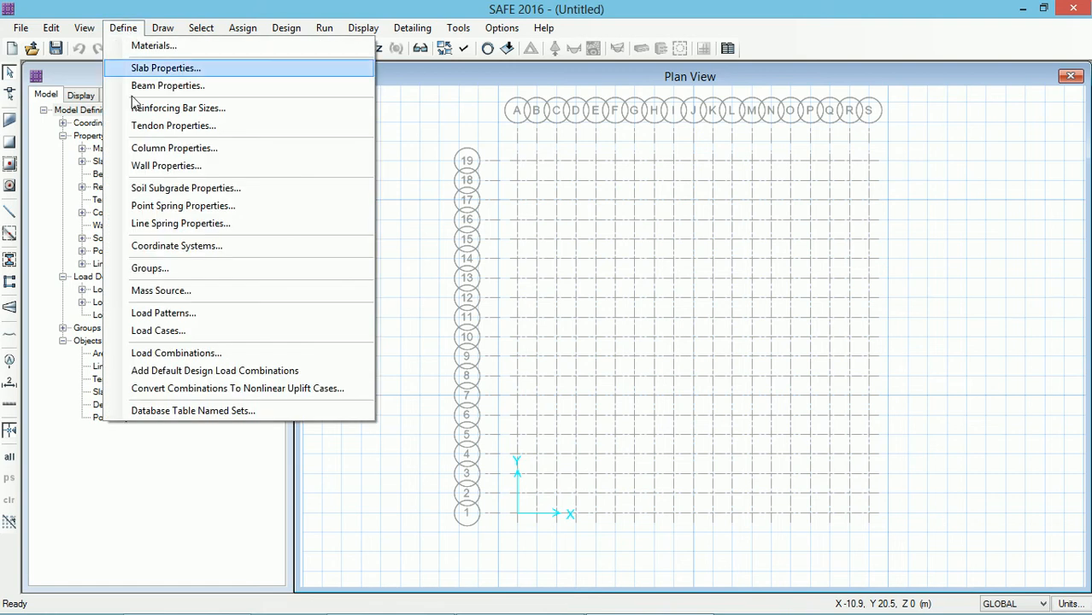
pyautogui.click(158, 312)
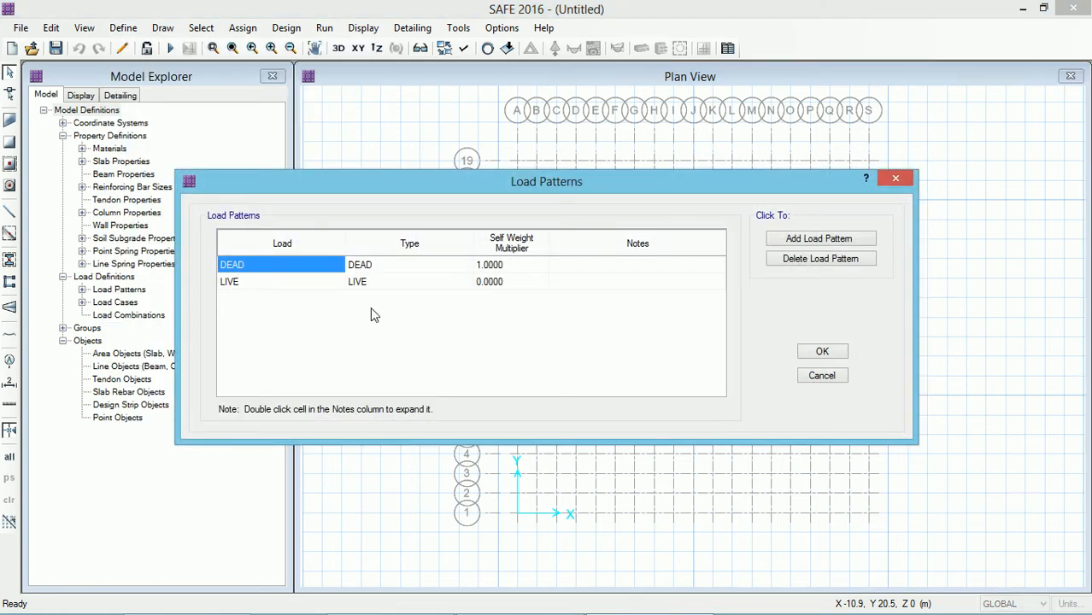
pyautogui.click(825, 353)
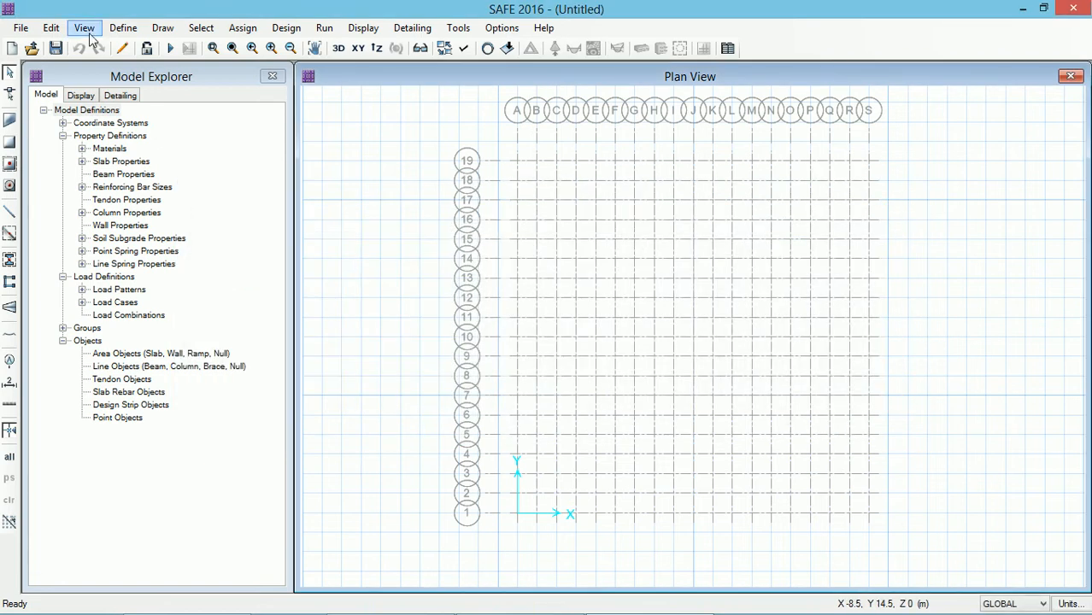
pyautogui.click(123, 27)
pyautogui.click(165, 333)
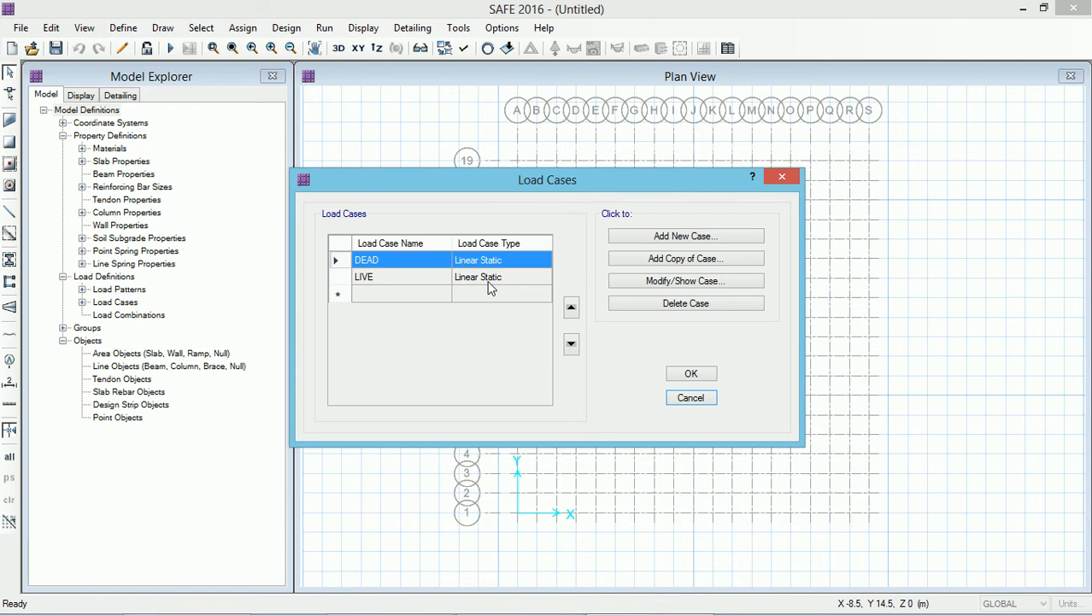
pyautogui.click(682, 376)
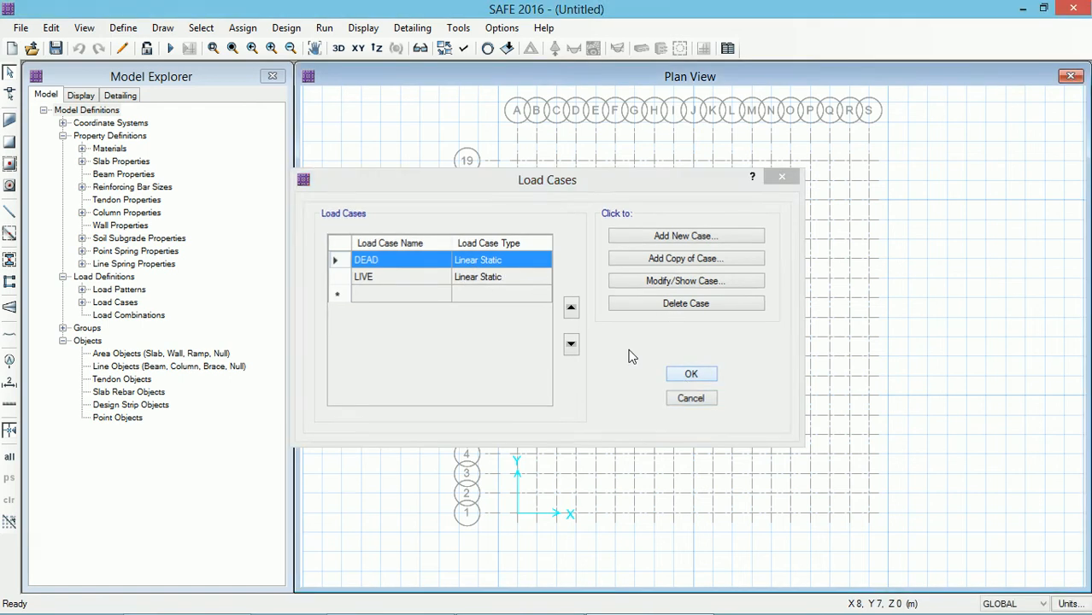
# Step: Add a new load combination with the DEAD case scaled by 1.5
pyautogui.click(123, 27)
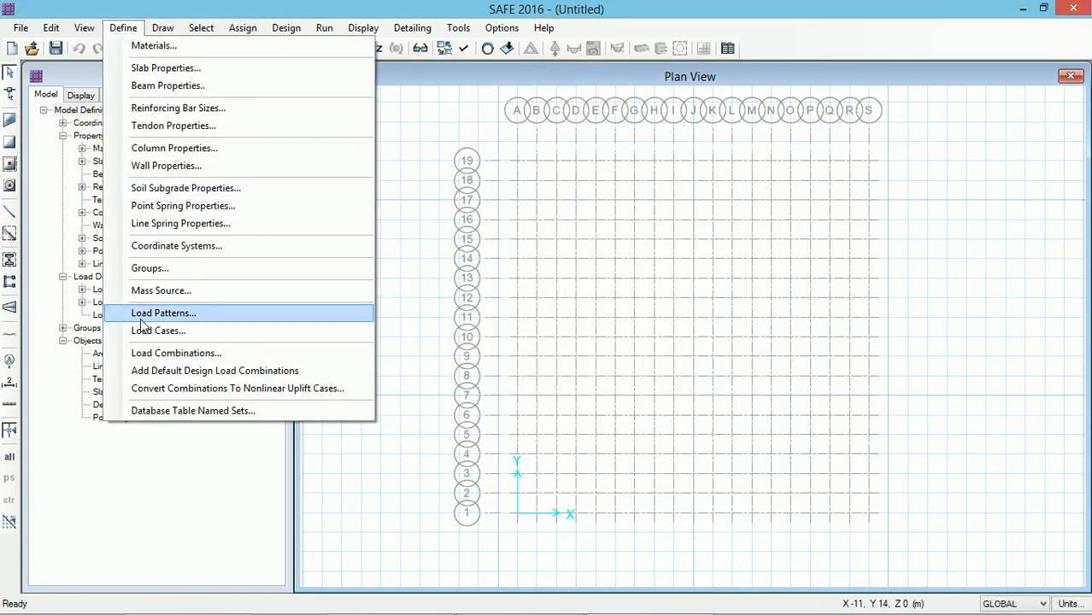
pyautogui.click(147, 353)
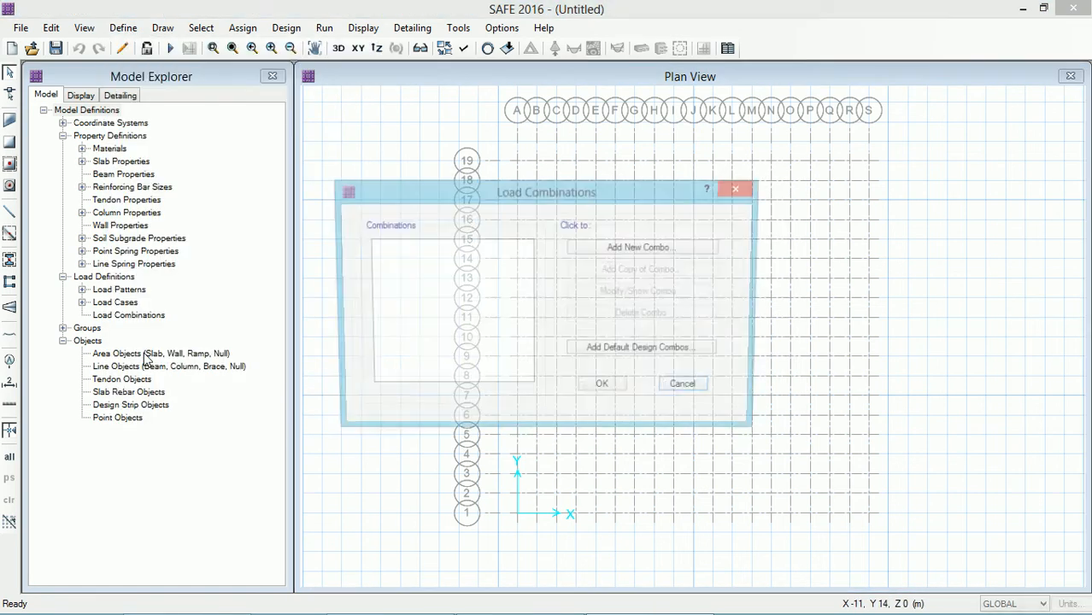
pyautogui.click(629, 248)
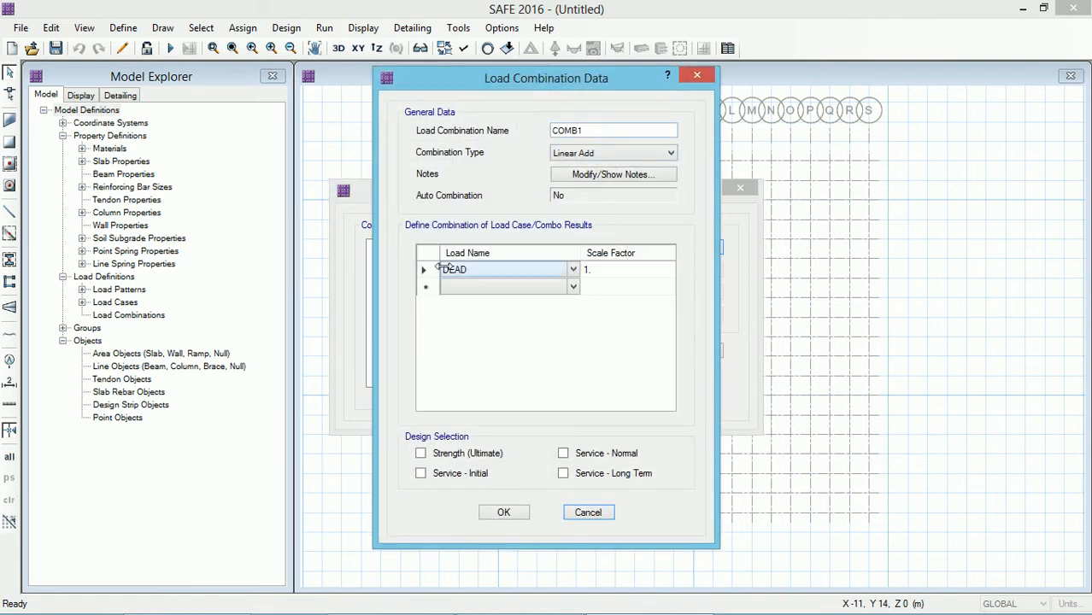
pyautogui.click(594, 272)
pyautogui.click(598, 271)
# Step: Add the LIVE case with scale factor 1.5 to COMB1, mark it for Strength (Ultimate) design, and save the combination
pyautogui.click(572, 287)
pyautogui.click(482, 316)
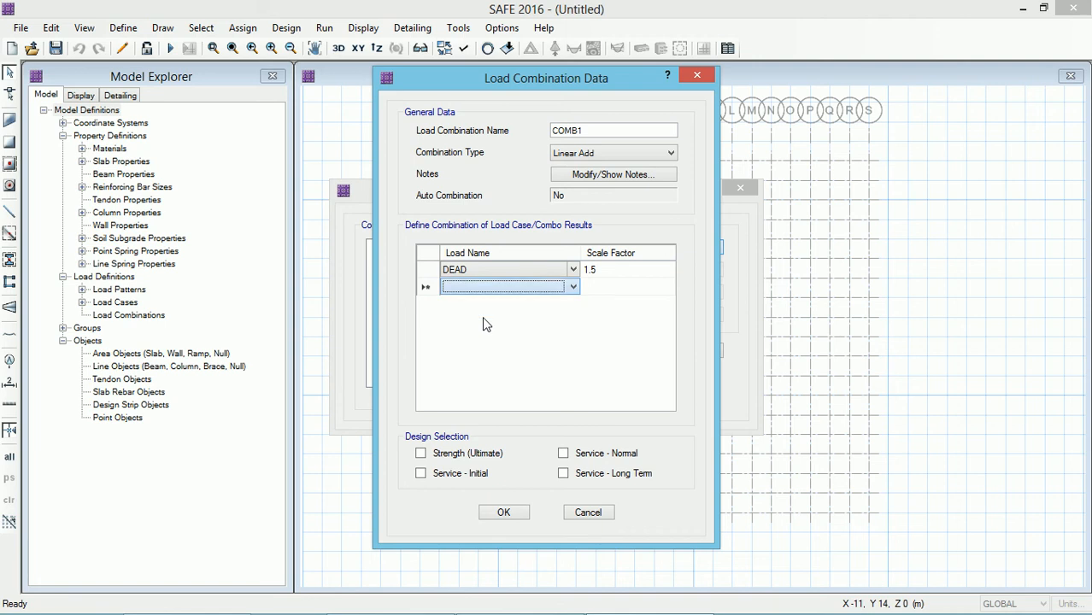
pyautogui.click(573, 287)
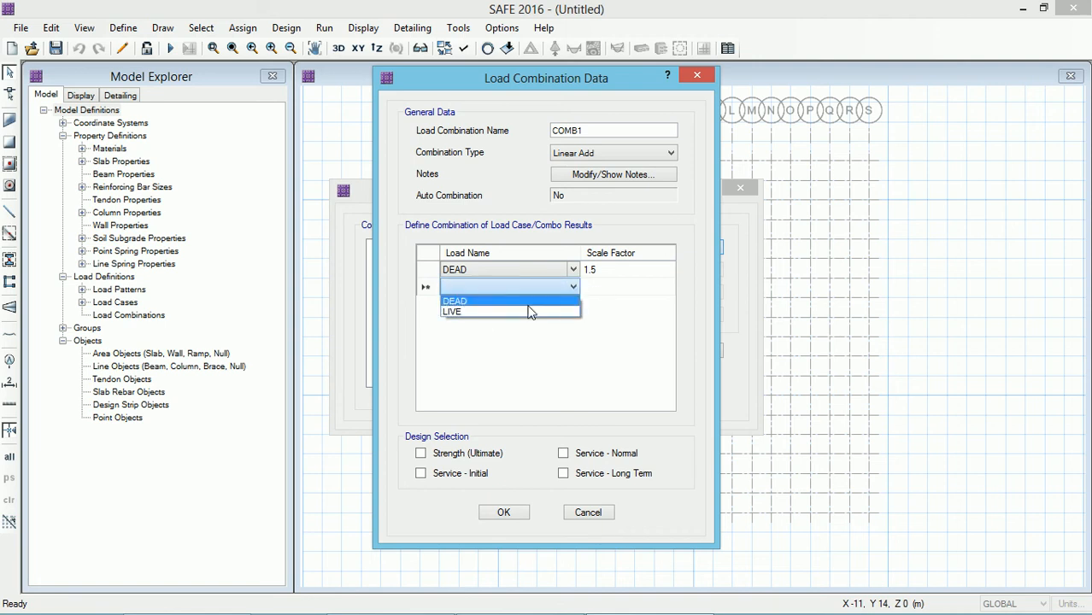
pyautogui.click(512, 312)
pyautogui.click(589, 288)
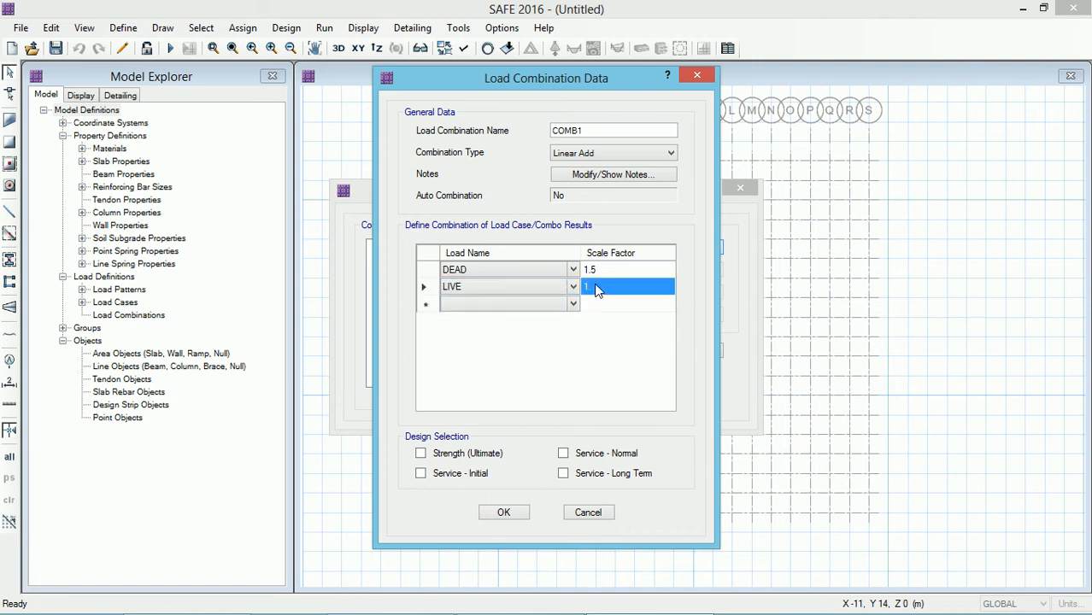
pyautogui.click(596, 288)
pyautogui.write('.5')
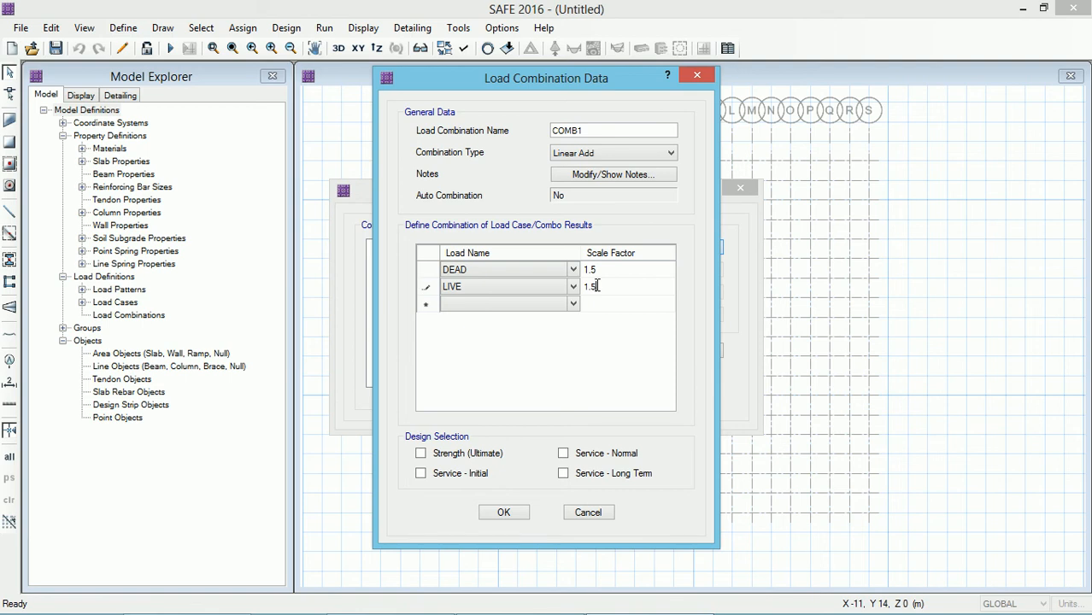
pyautogui.click(419, 454)
pyautogui.click(504, 512)
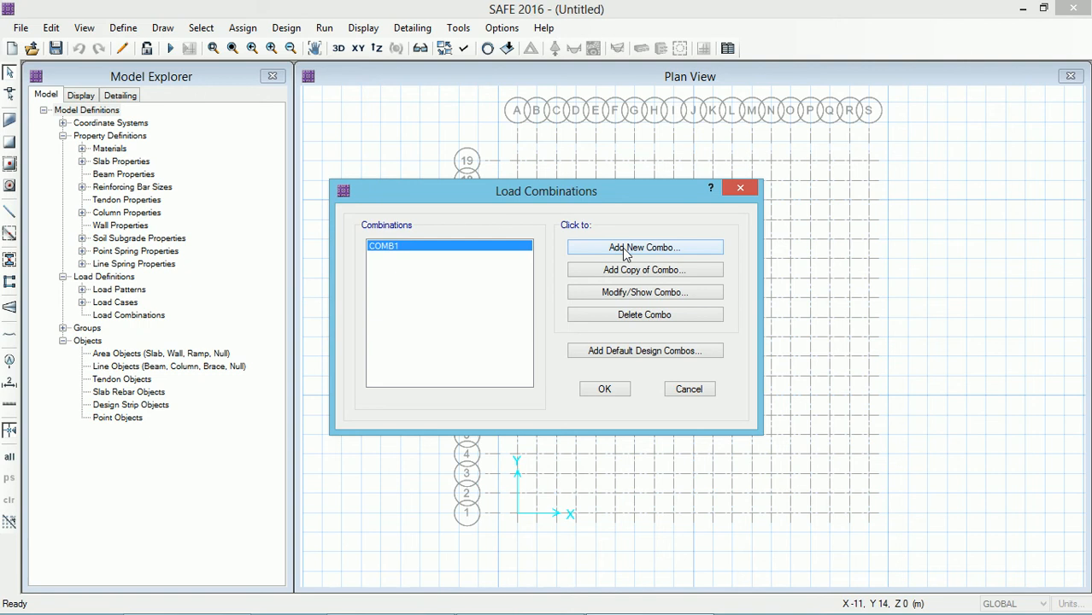
# Step: Create load combination COMB2 with DEAD and LIVE at factor 1, marked for Service - Normal, Long Term and Initial design, and close combinations
pyautogui.click(624, 247)
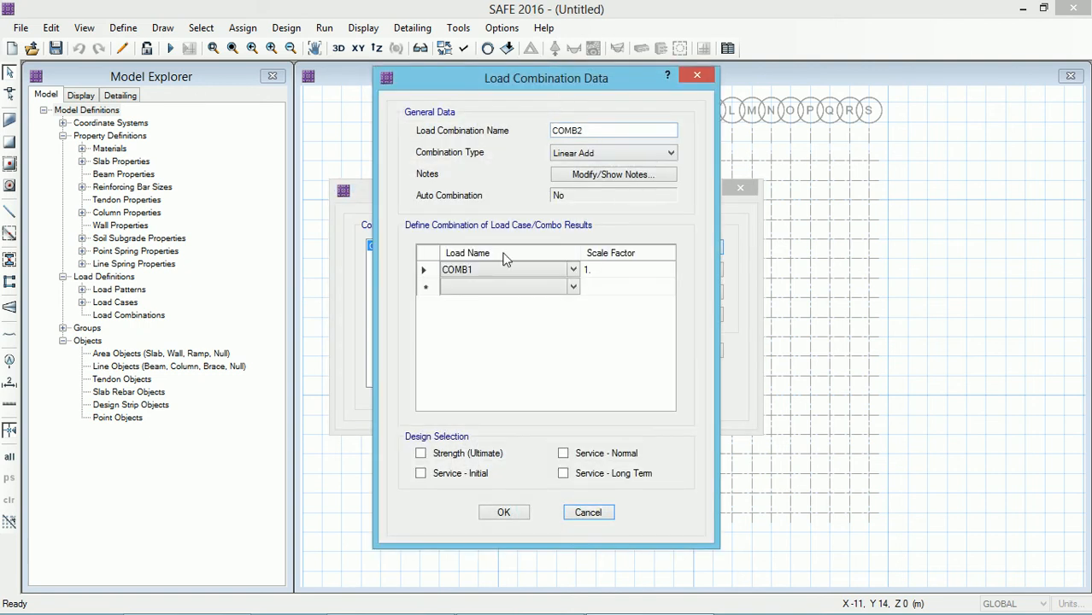
pyautogui.click(573, 269)
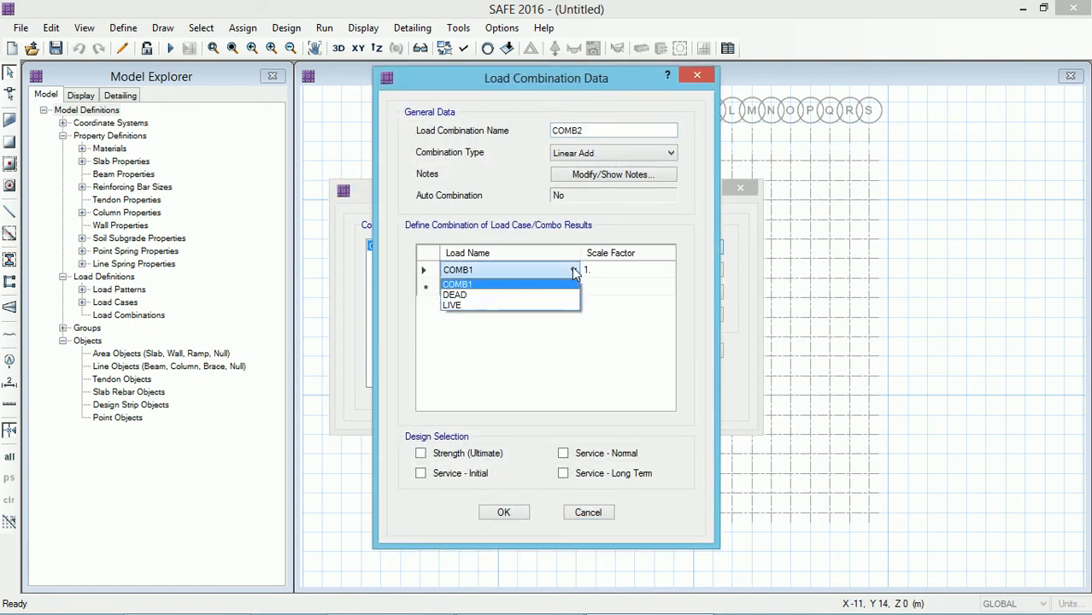
pyautogui.click(470, 296)
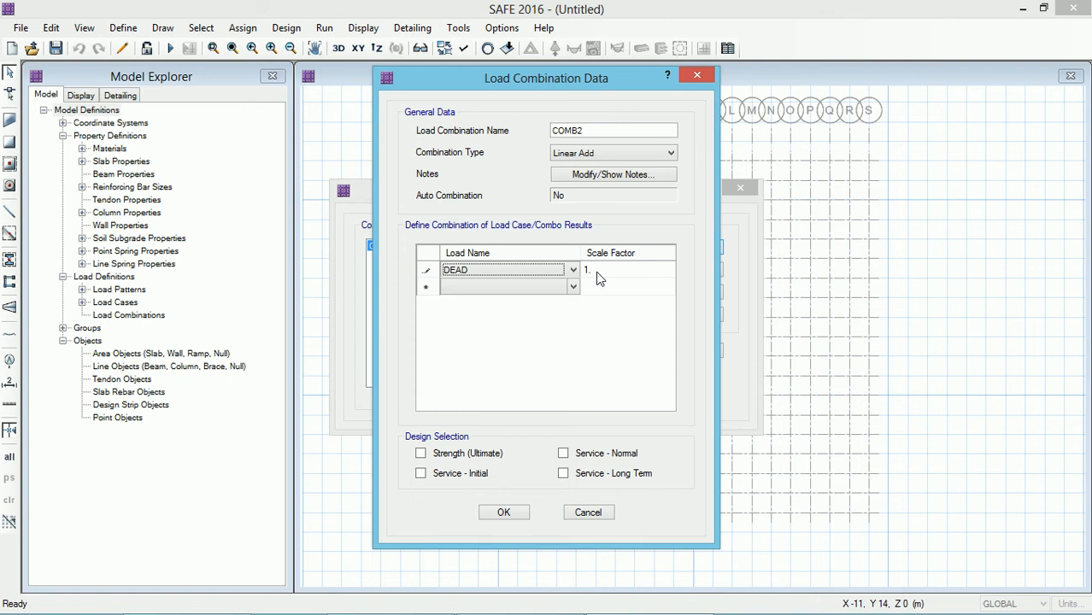
pyautogui.click(573, 286)
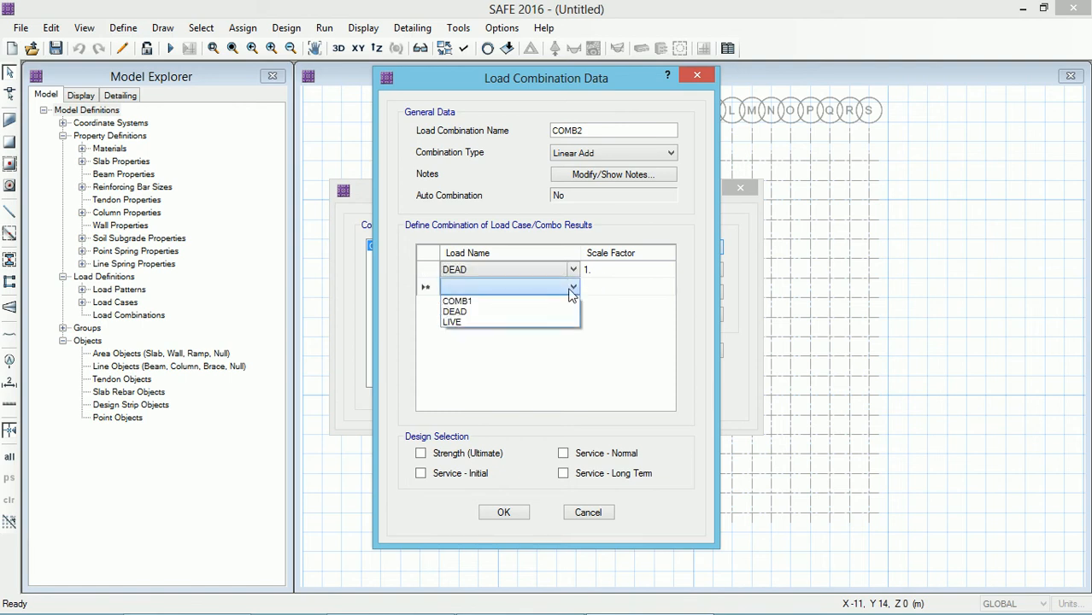
pyautogui.click(480, 322)
pyautogui.click(609, 289)
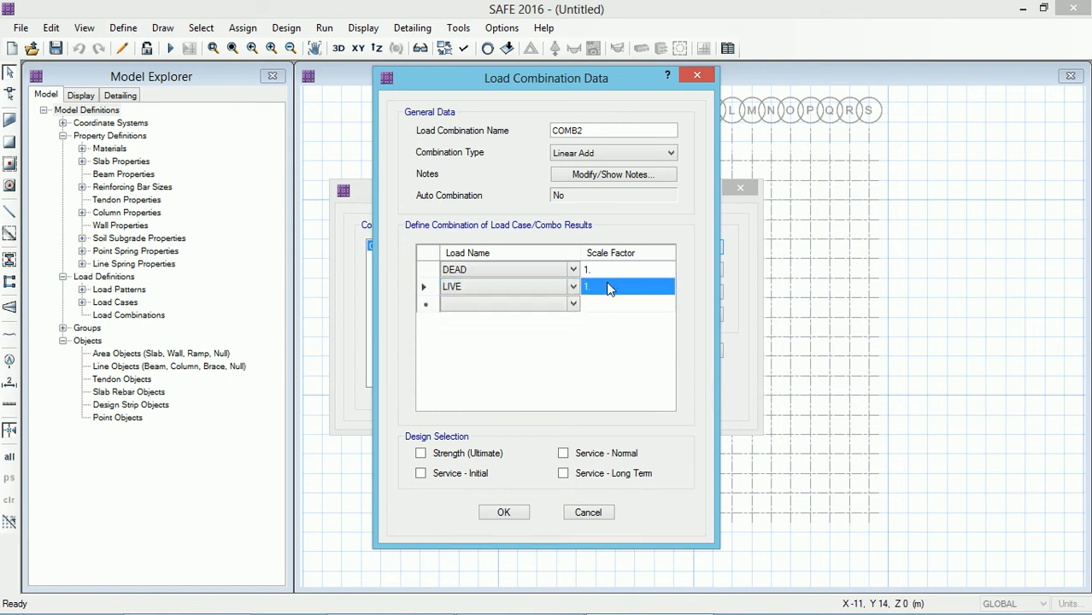
pyautogui.click(563, 454)
pyautogui.click(563, 473)
pyautogui.click(420, 473)
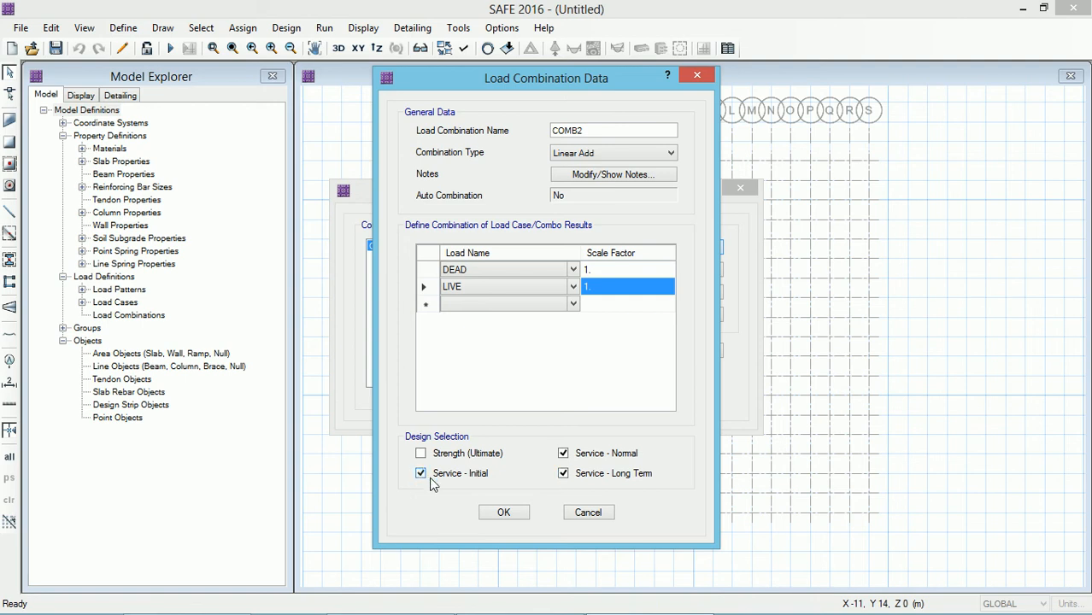
pyautogui.click(504, 513)
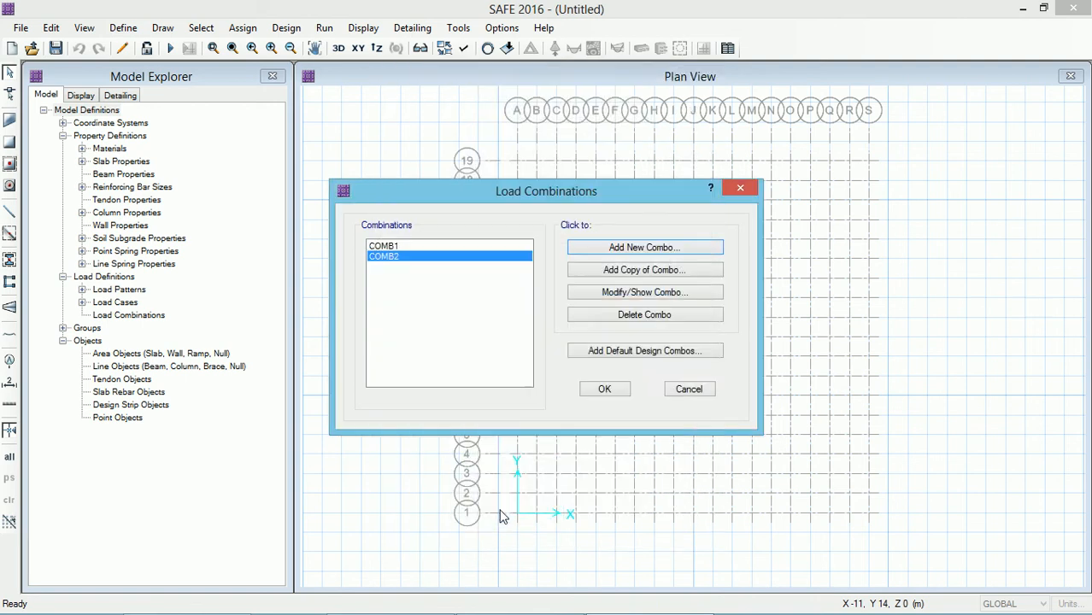
pyautogui.click(603, 390)
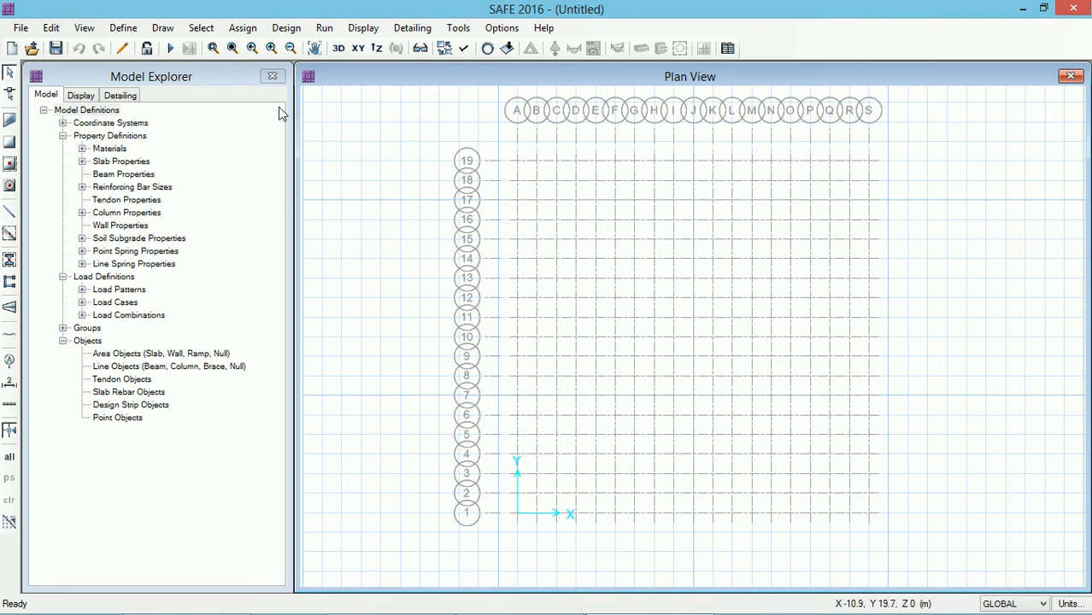
# Step: Draw the mat foundation slab area through grid corners A19, S19, S1 and A1
pyautogui.click(162, 28)
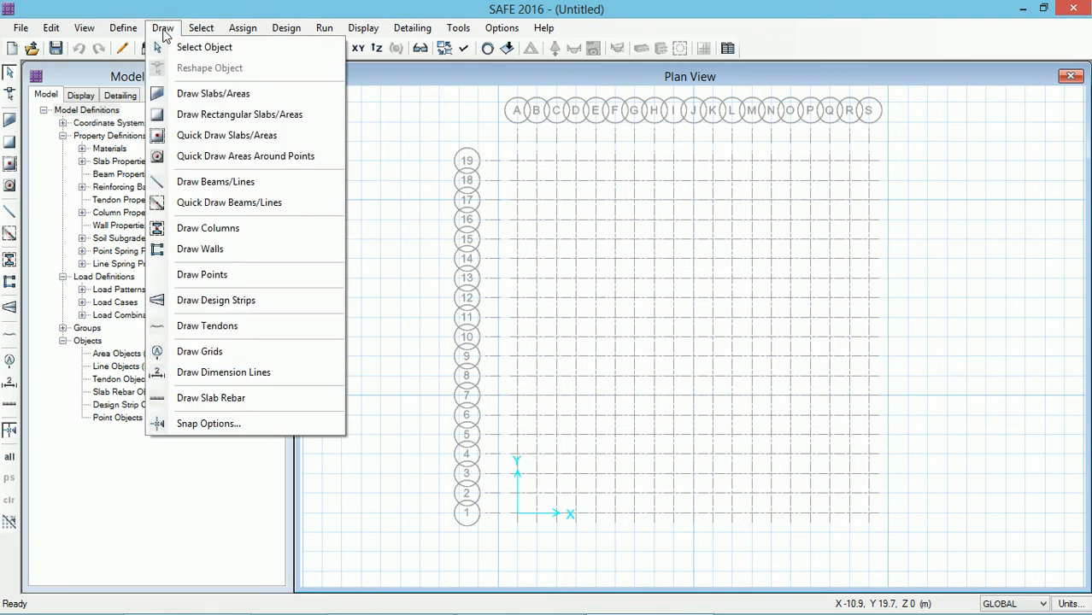
pyautogui.click(190, 96)
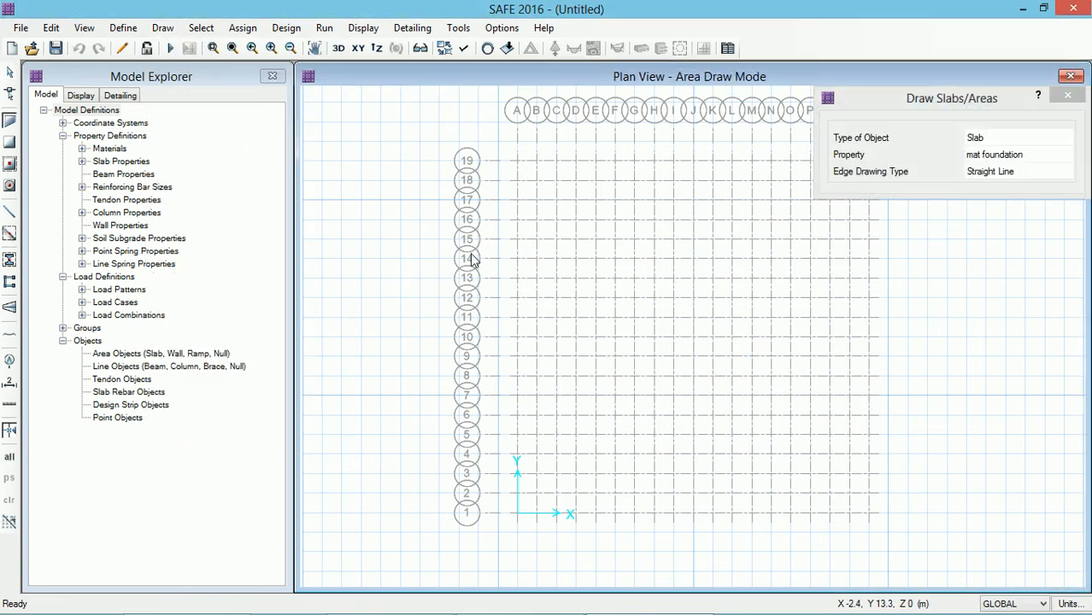
pyautogui.moveTo(991, 101)
pyautogui.mouseDown()
pyautogui.moveTo(474, 128)
pyautogui.moveTo(229, 126)
pyautogui.mouseUp()
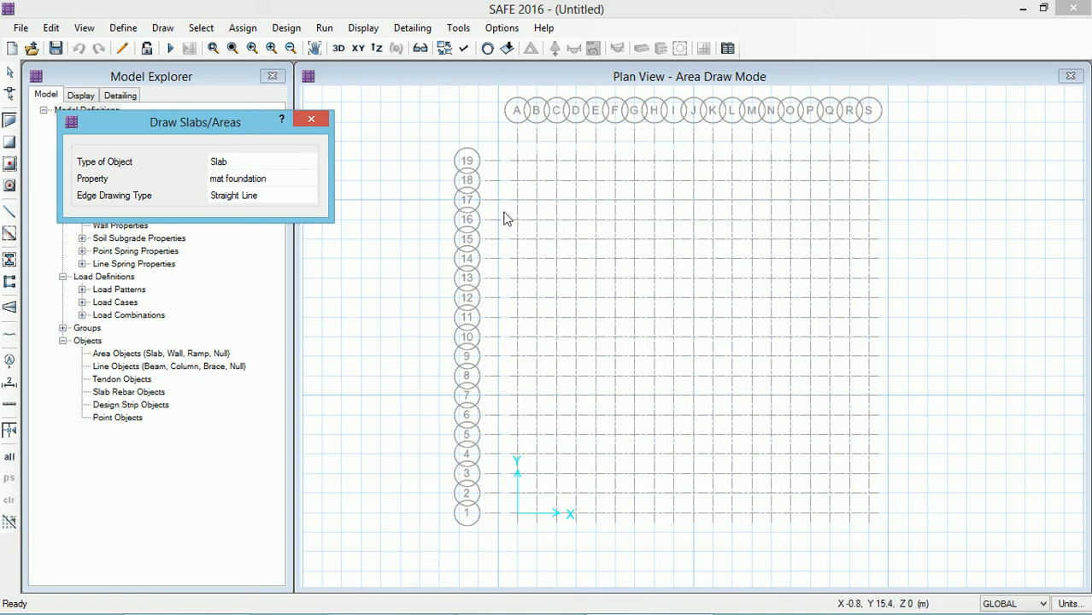
pyautogui.click(517, 162)
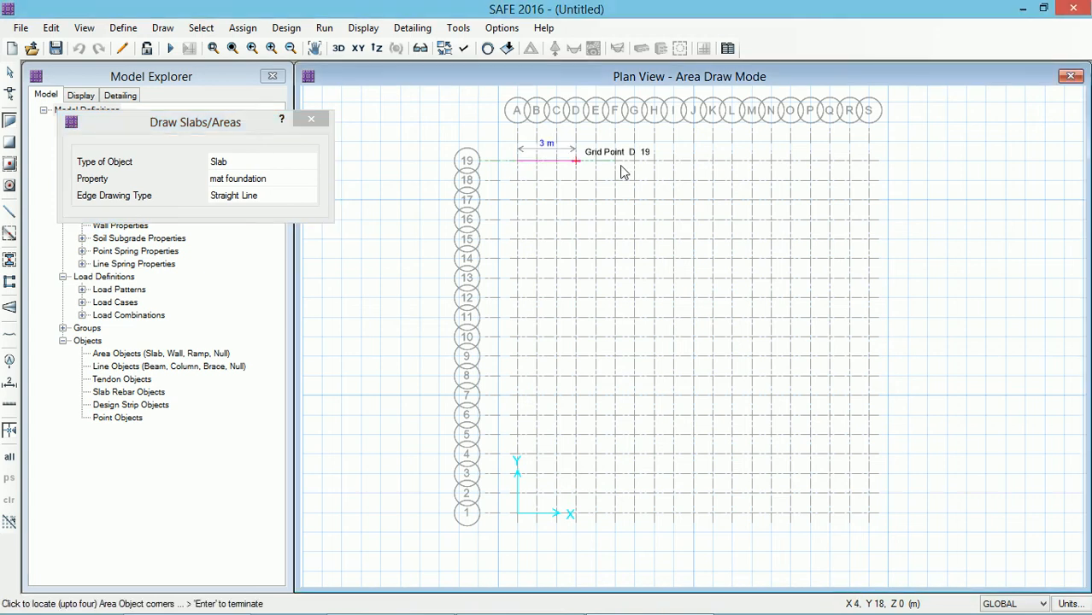
pyautogui.click(868, 162)
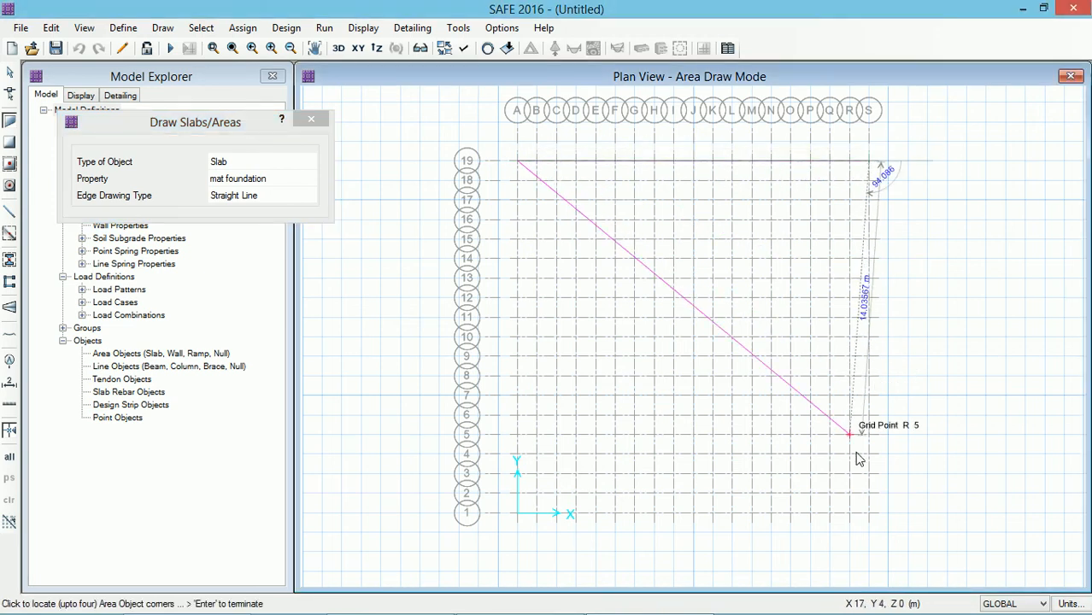
pyautogui.click(869, 515)
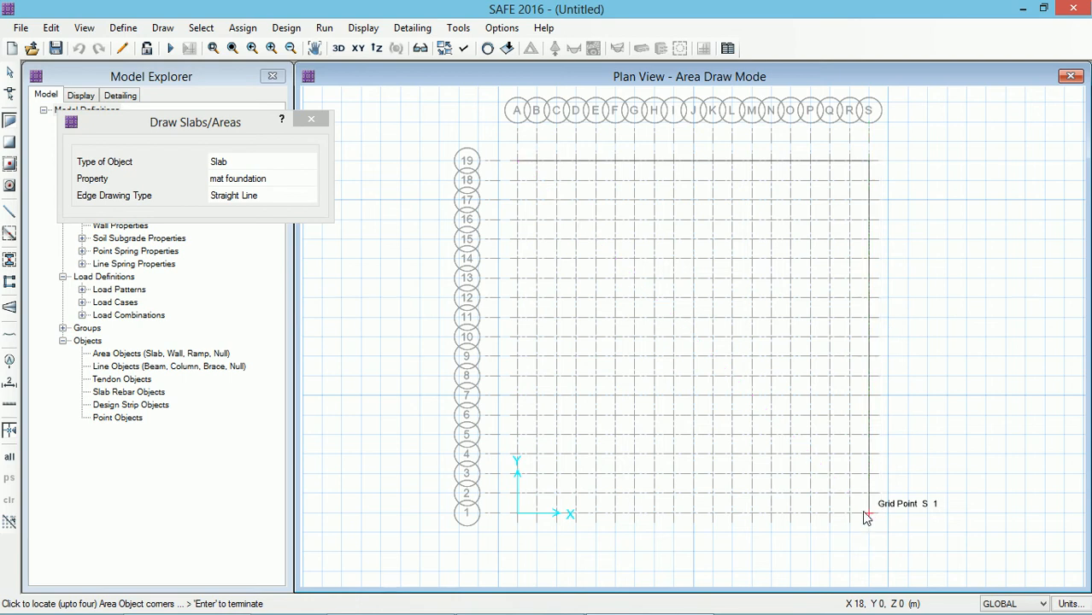
pyautogui.click(517, 514)
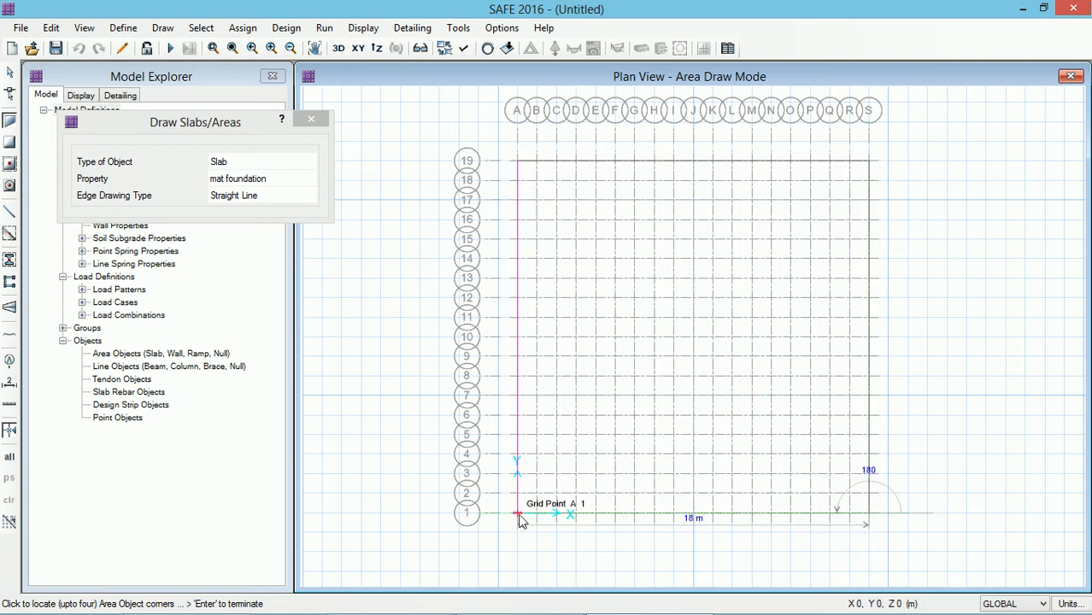
pyautogui.click(518, 161)
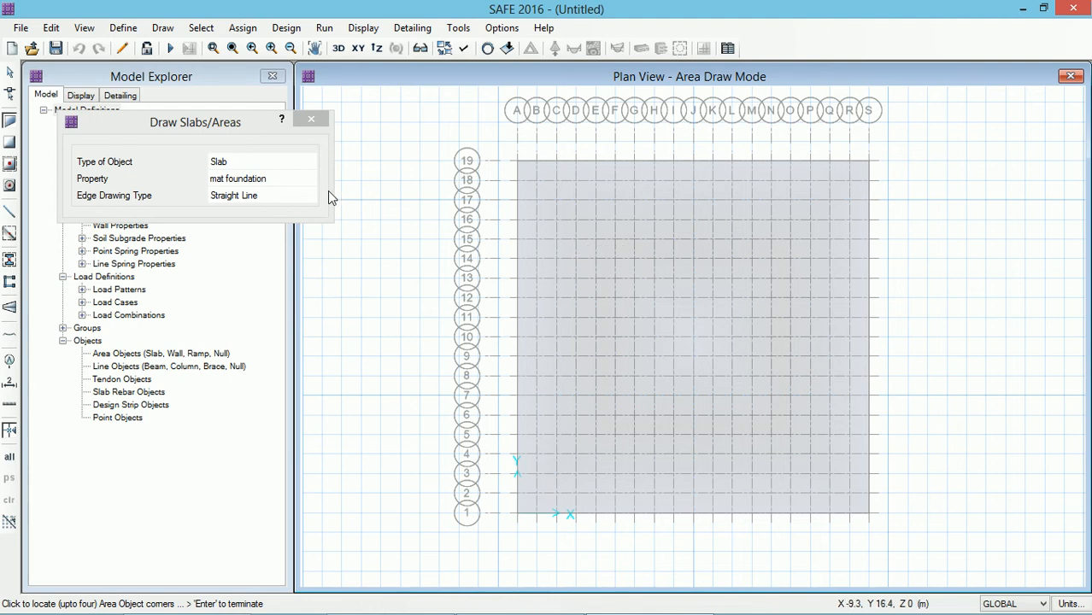
pyautogui.click(308, 122)
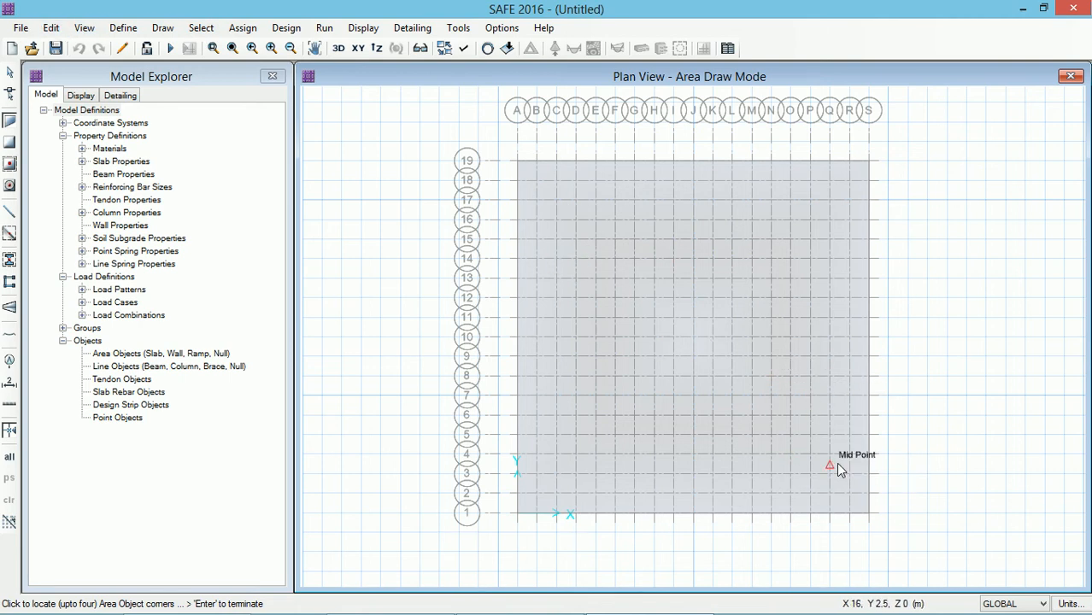
pyautogui.click(816, 461)
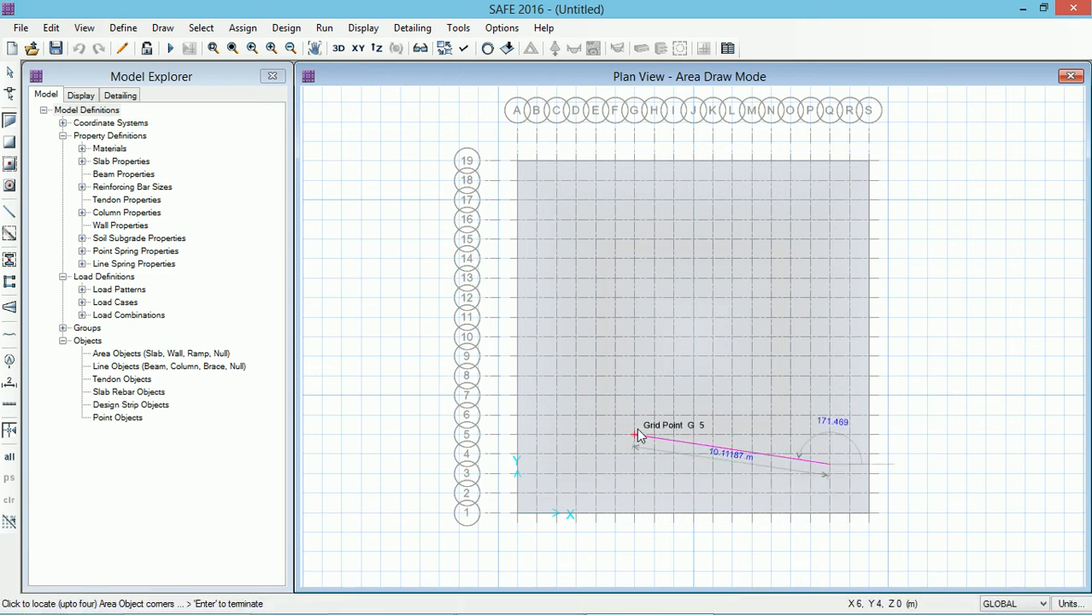
pyautogui.press('Return')
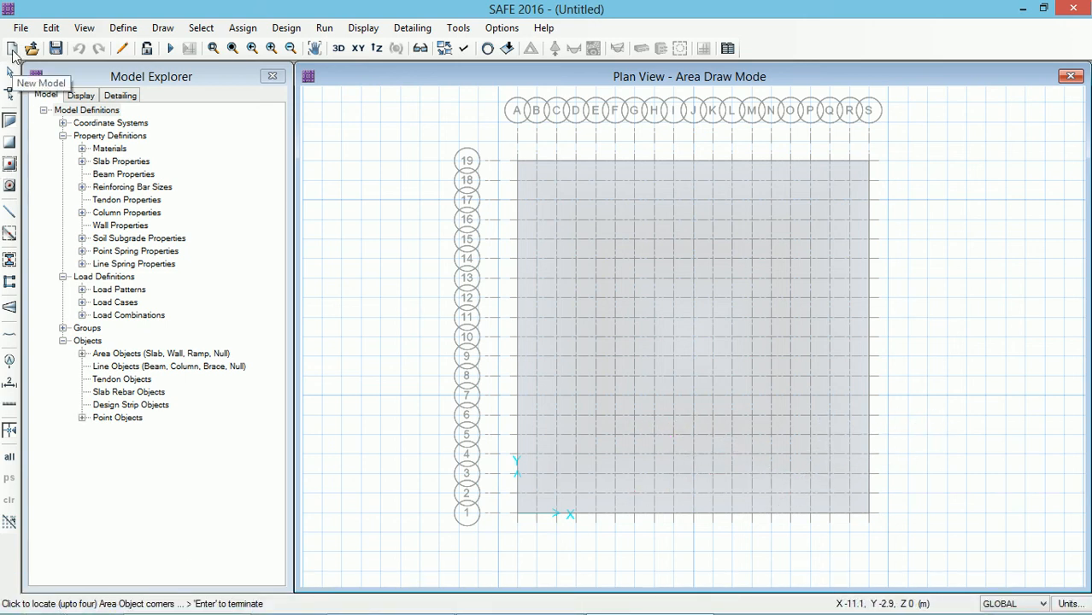
pyautogui.press('Escape')
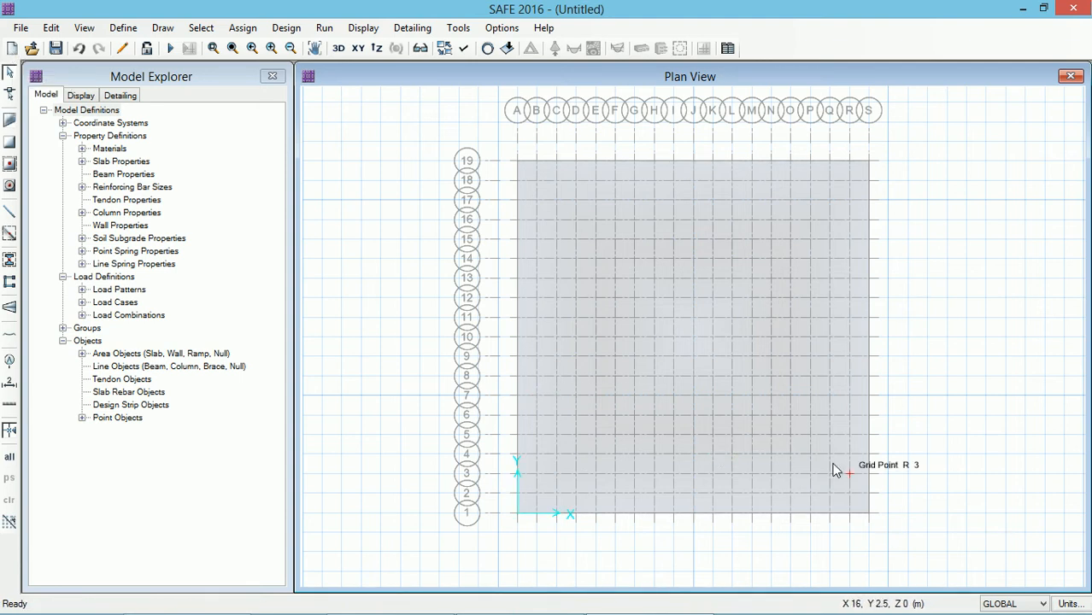
# Step: Select the mat slab and expand it outward with an offset of 2000 mm
pyautogui.click(834, 465)
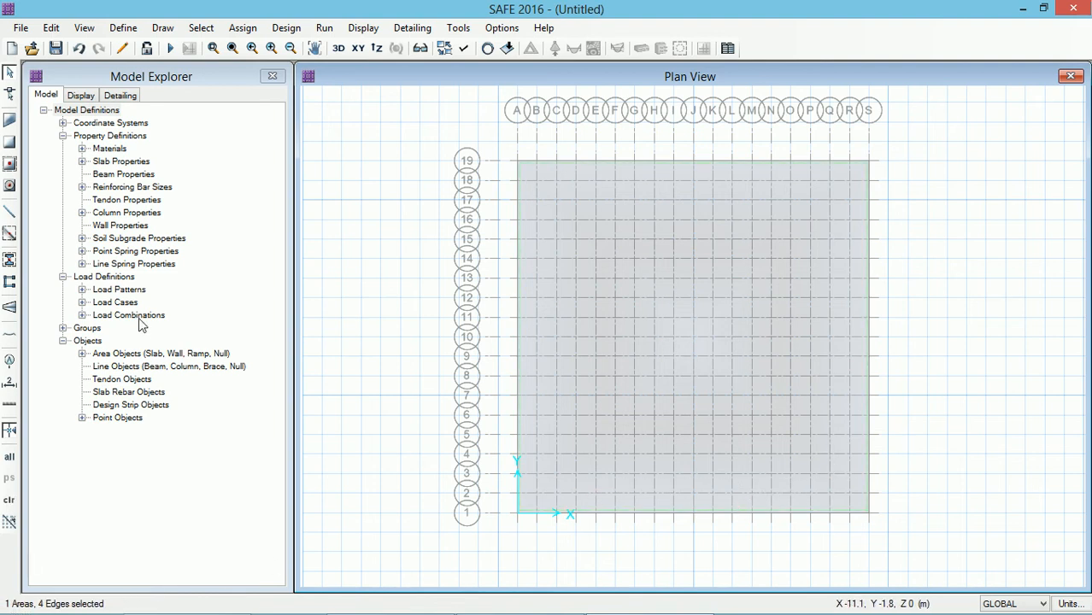
pyautogui.click(48, 29)
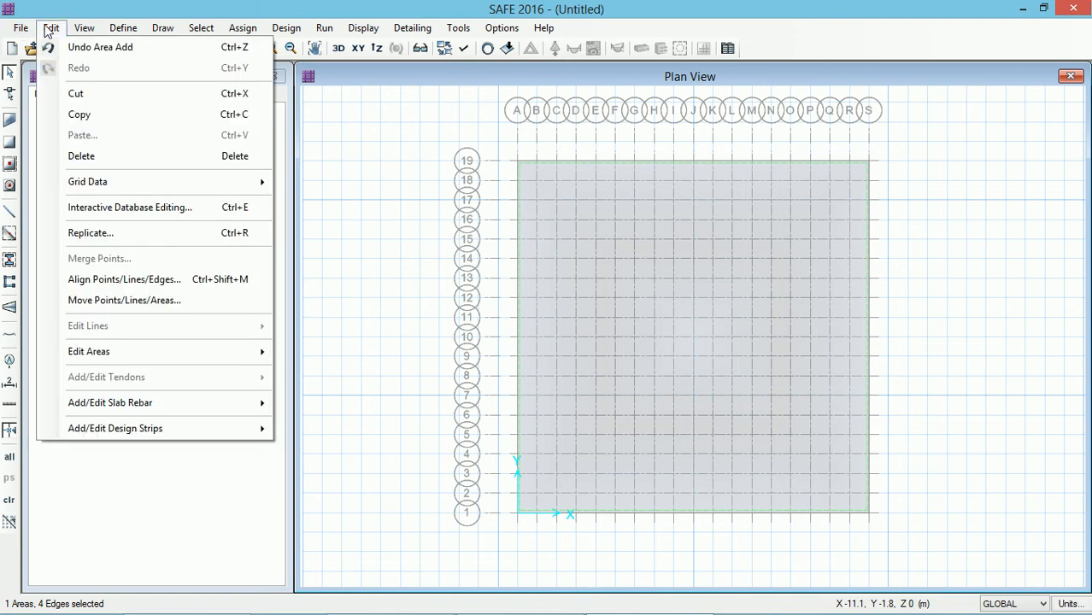
pyautogui.moveTo(77, 361)
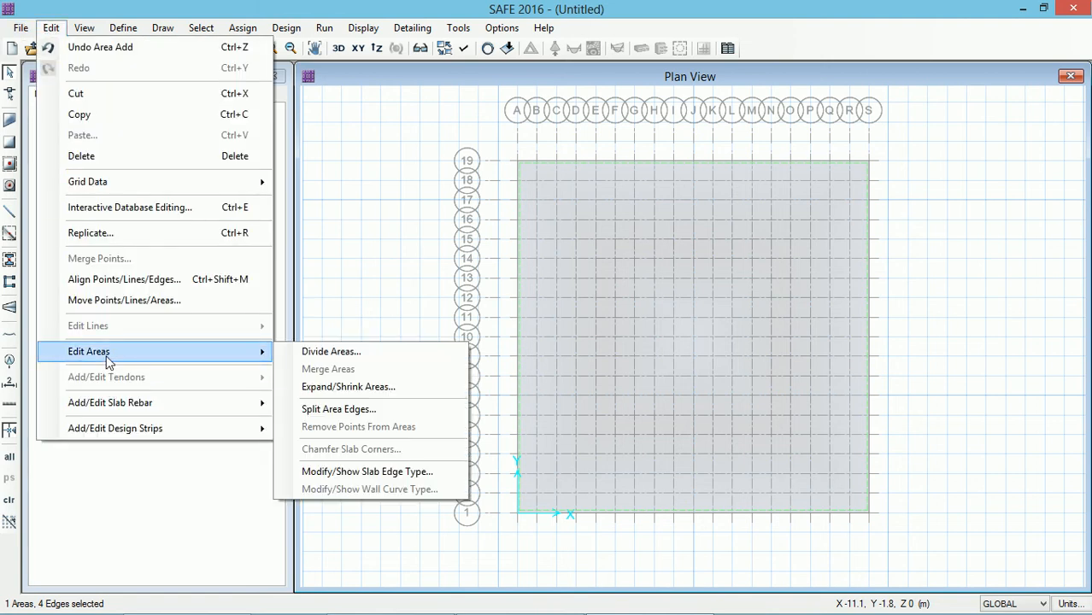
pyautogui.click(325, 391)
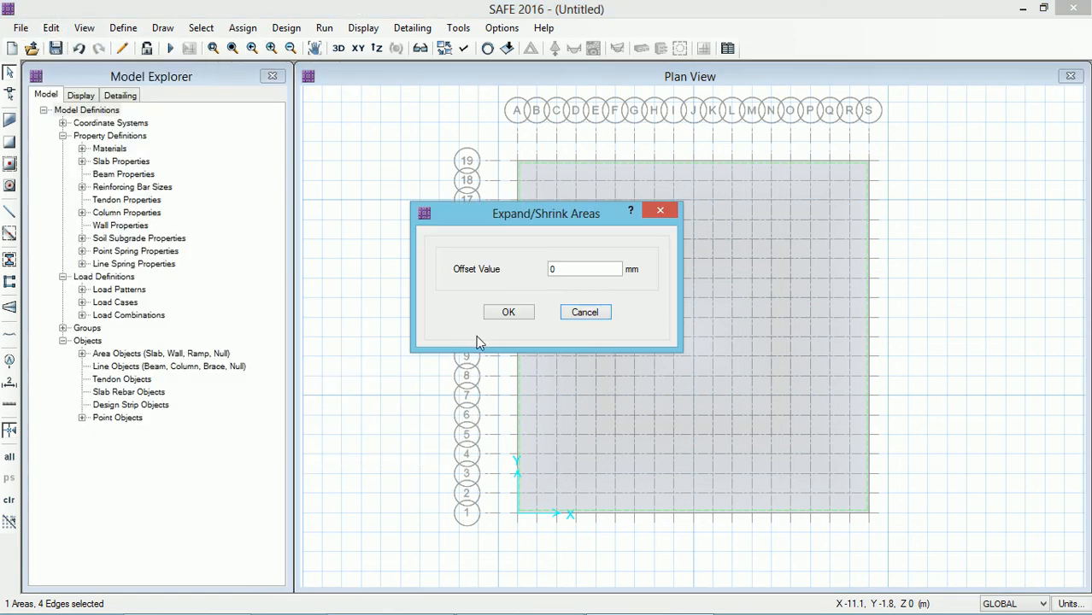
pyautogui.doubleClick(560, 268)
pyautogui.write('2000')
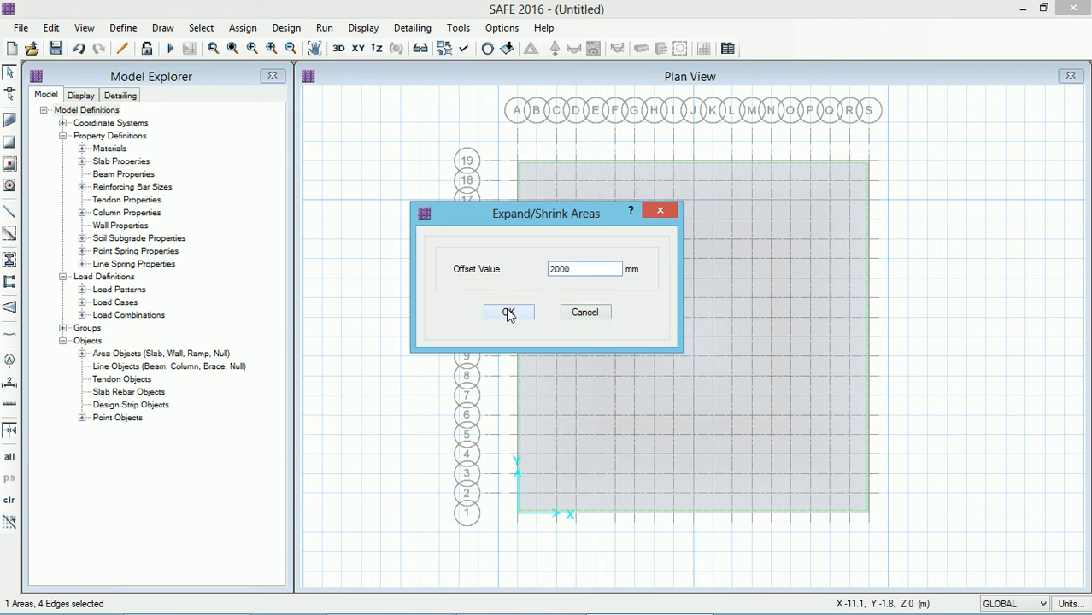
pyautogui.click(507, 311)
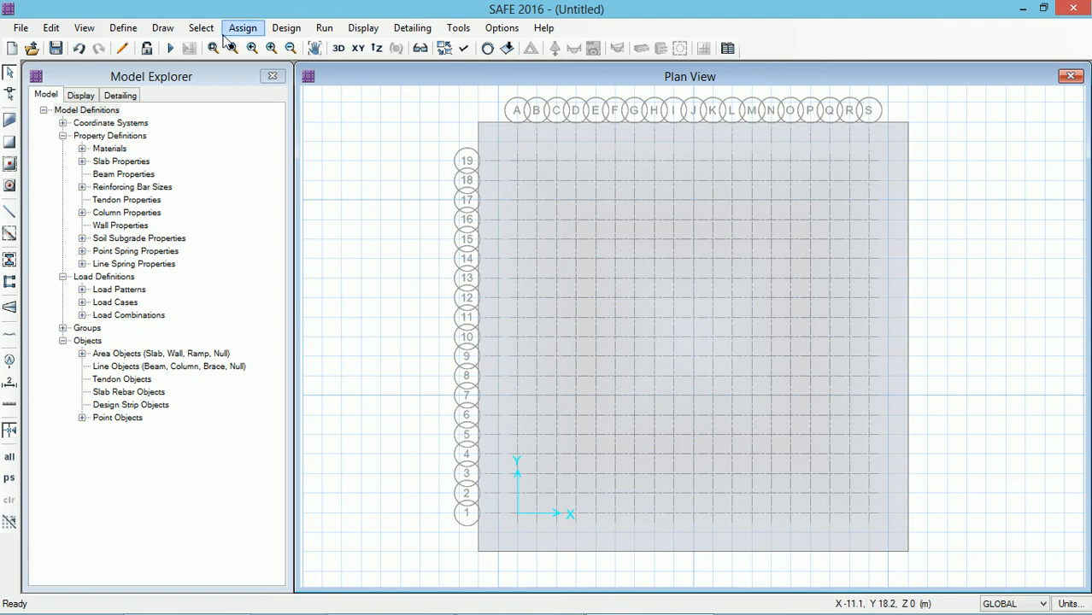
# Step: Start drawing columns with no property below and C500x500 as the property above
pyautogui.click(164, 28)
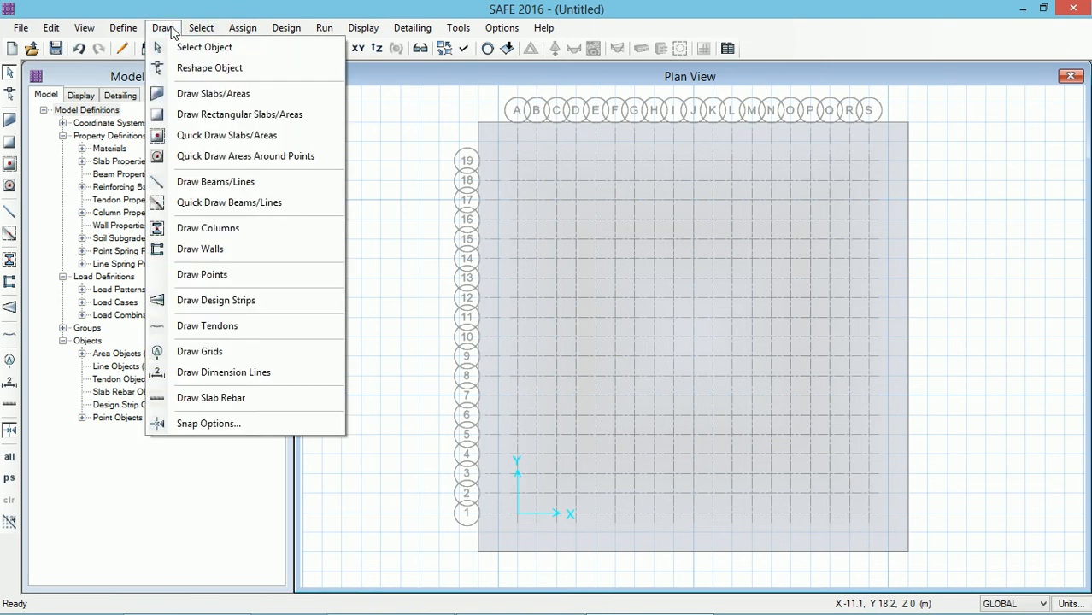
pyautogui.click(211, 229)
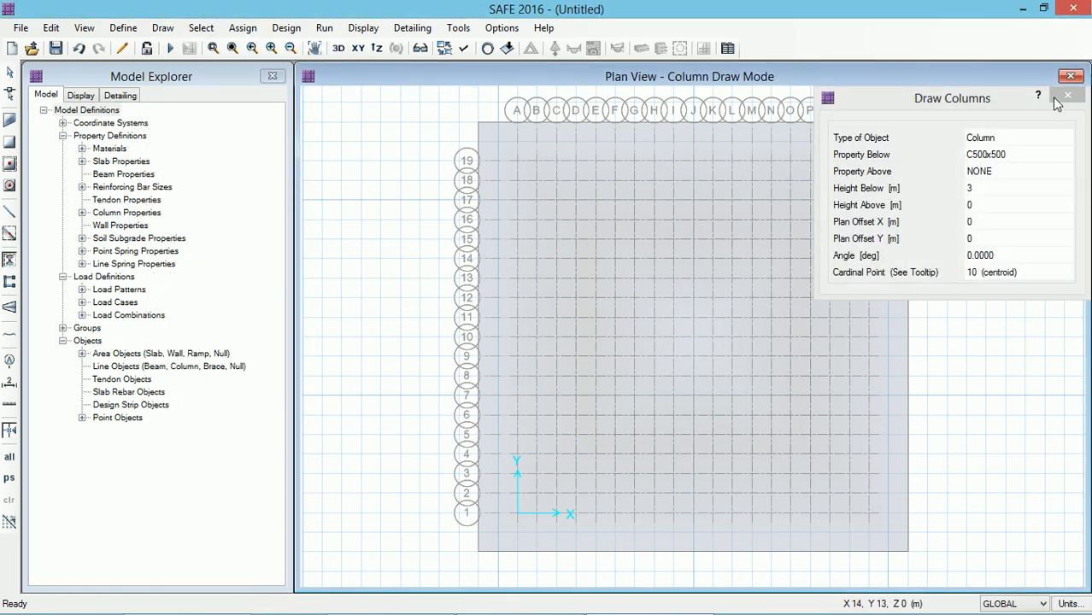
pyautogui.moveTo(1002, 101)
pyautogui.mouseDown()
pyautogui.moveTo(405, 140)
pyautogui.moveTo(251, 109)
pyautogui.mouseUp()
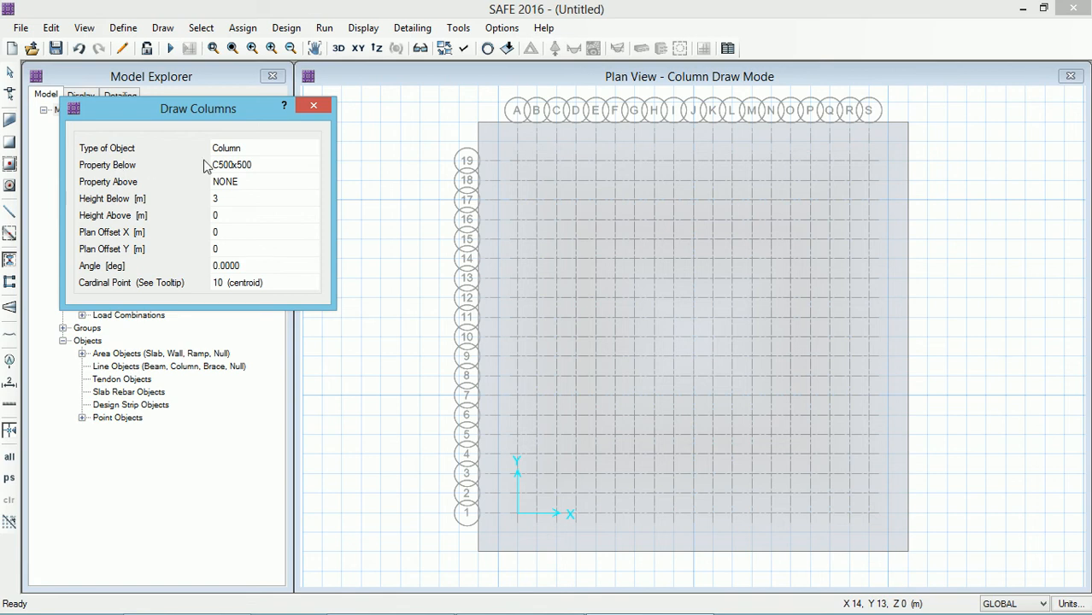
pyautogui.click(248, 169)
pyautogui.click(253, 169)
pyautogui.click(248, 201)
pyautogui.click(244, 182)
pyautogui.click(251, 182)
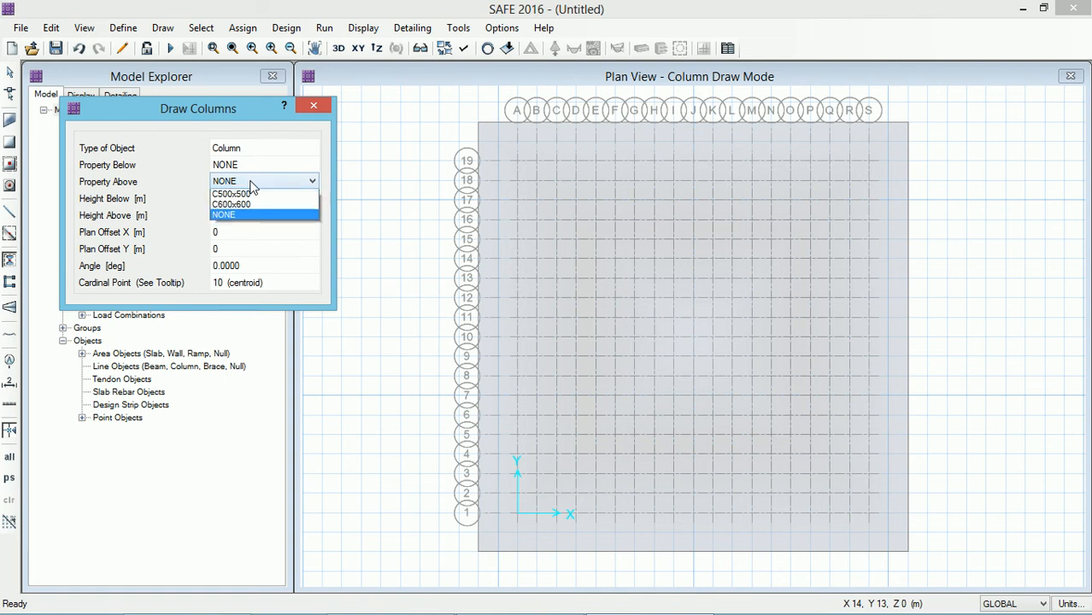
pyautogui.click(252, 198)
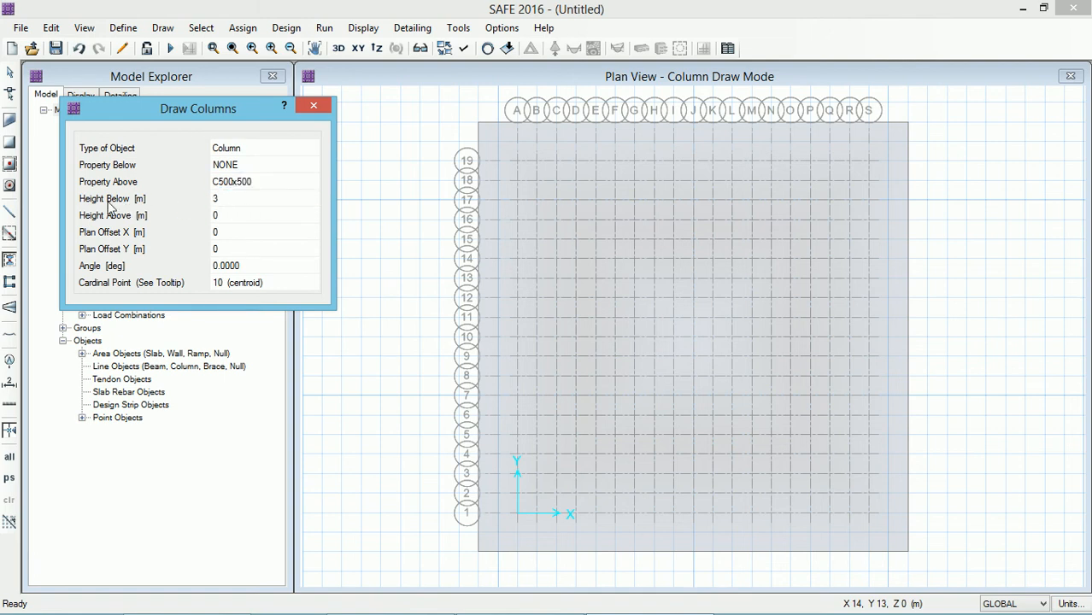
# Step: Set the column height below to 0 and the height above to 2 m
pyautogui.click(224, 201)
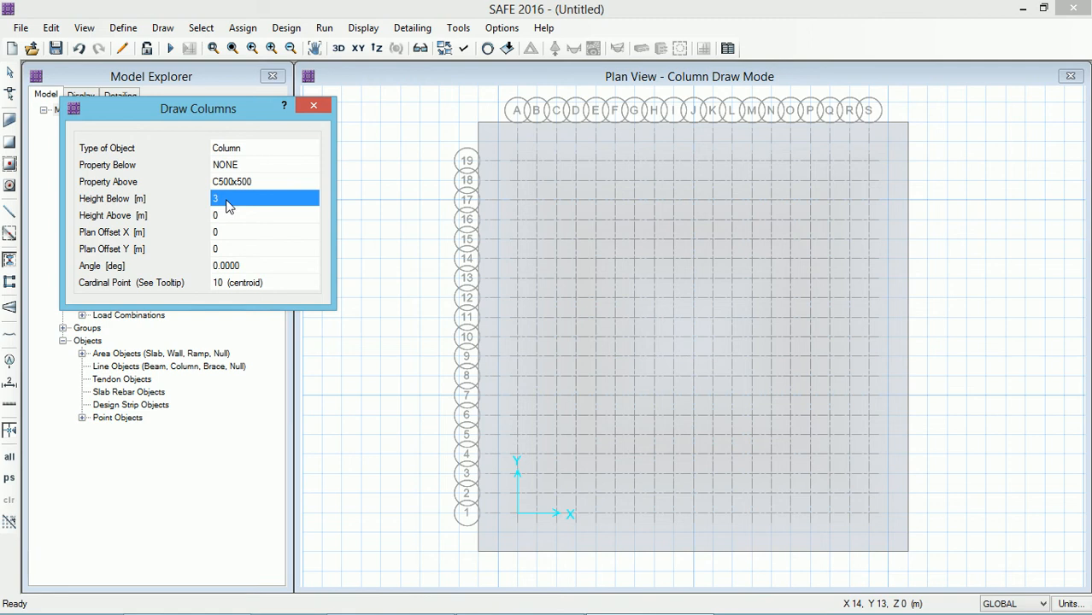
pyautogui.write('0')
pyautogui.click(219, 218)
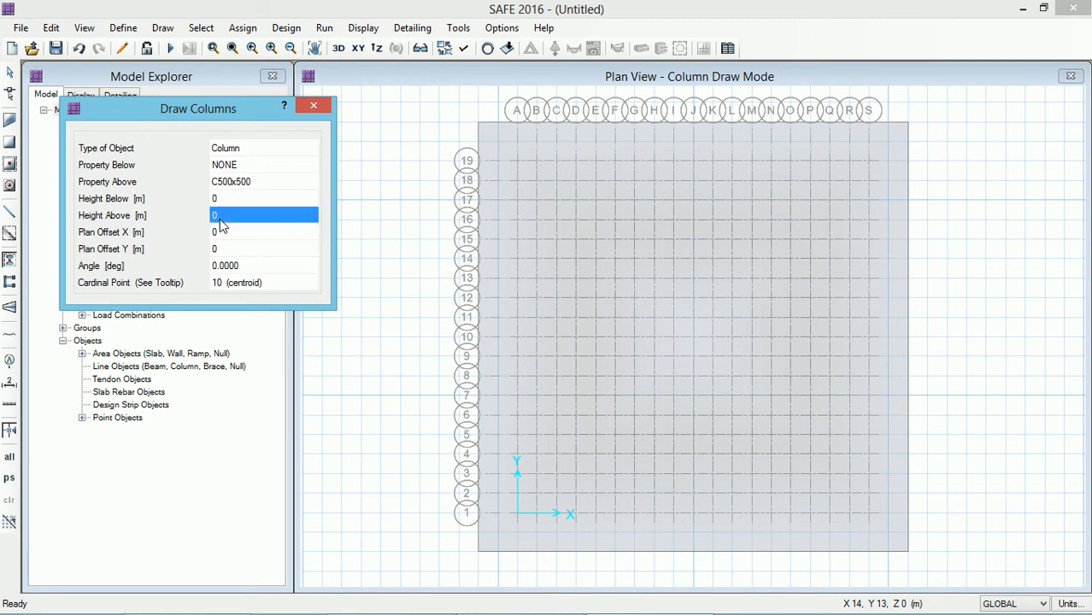
pyautogui.click(220, 219)
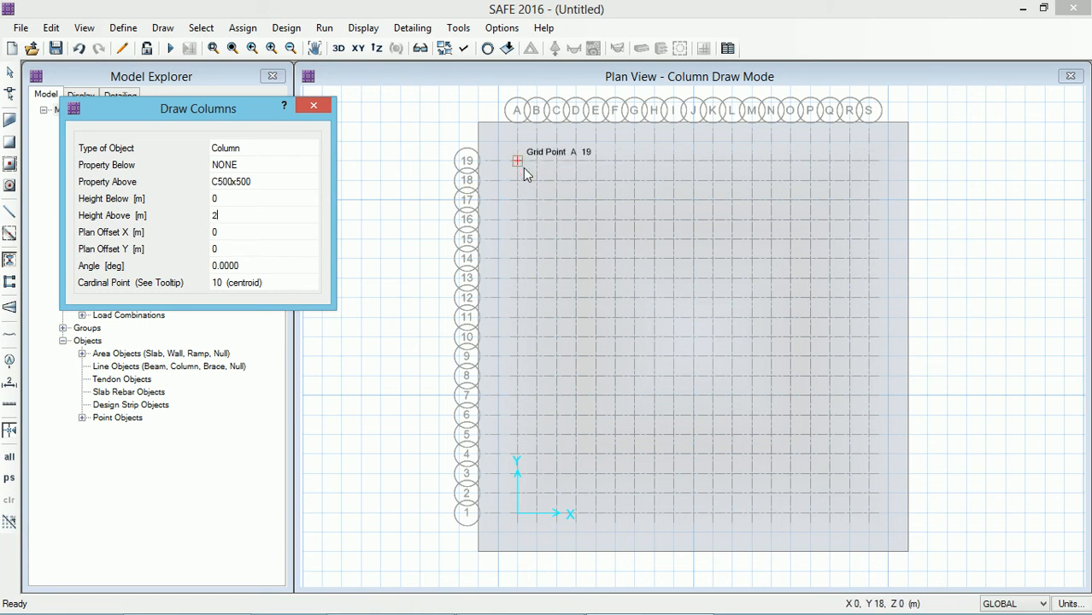
# Step: Place C500x500 columns along grid A at rows 1, 7, 13 and 19, and at G1 and G19
pyautogui.click(518, 511)
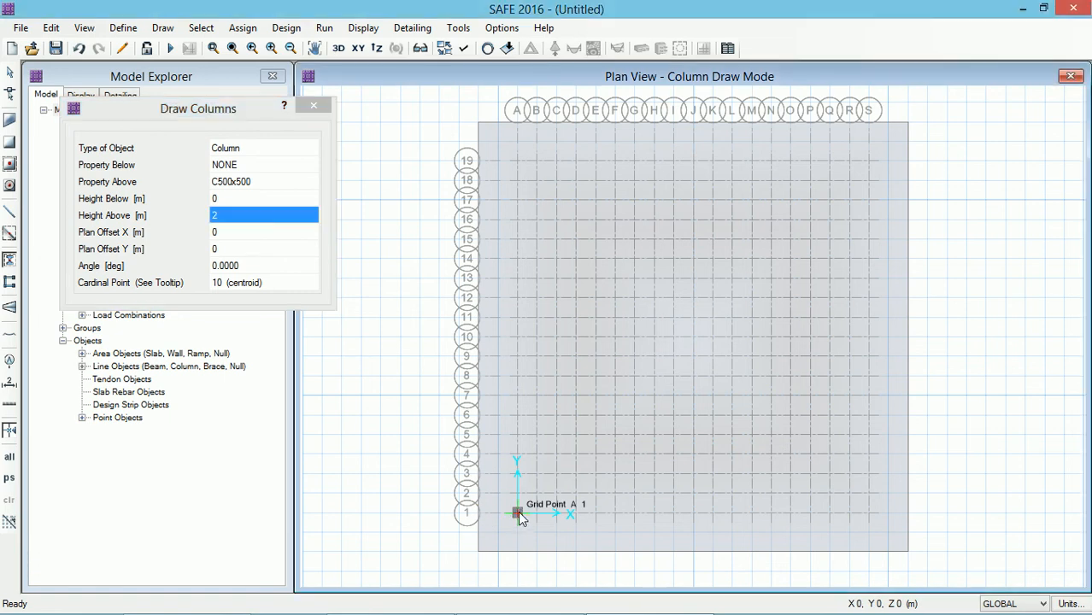
pyautogui.click(517, 394)
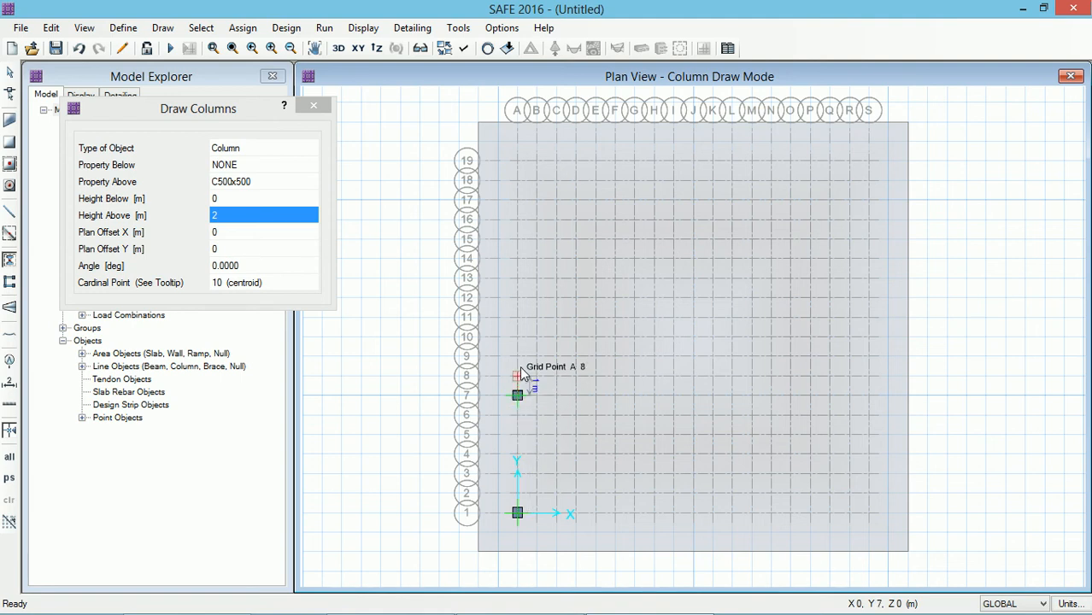
pyautogui.click(518, 280)
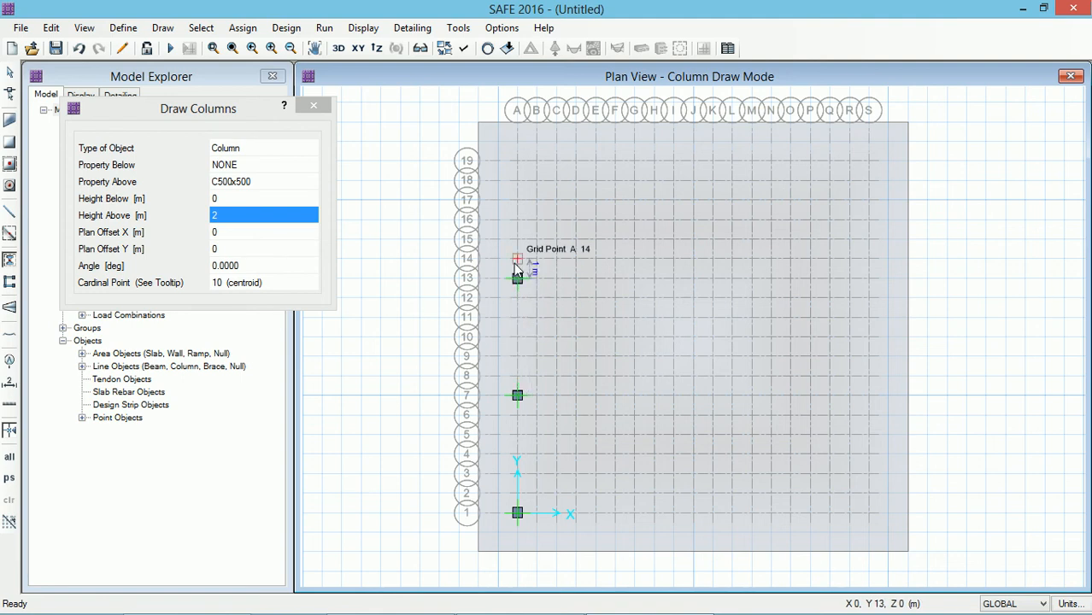
pyautogui.click(517, 161)
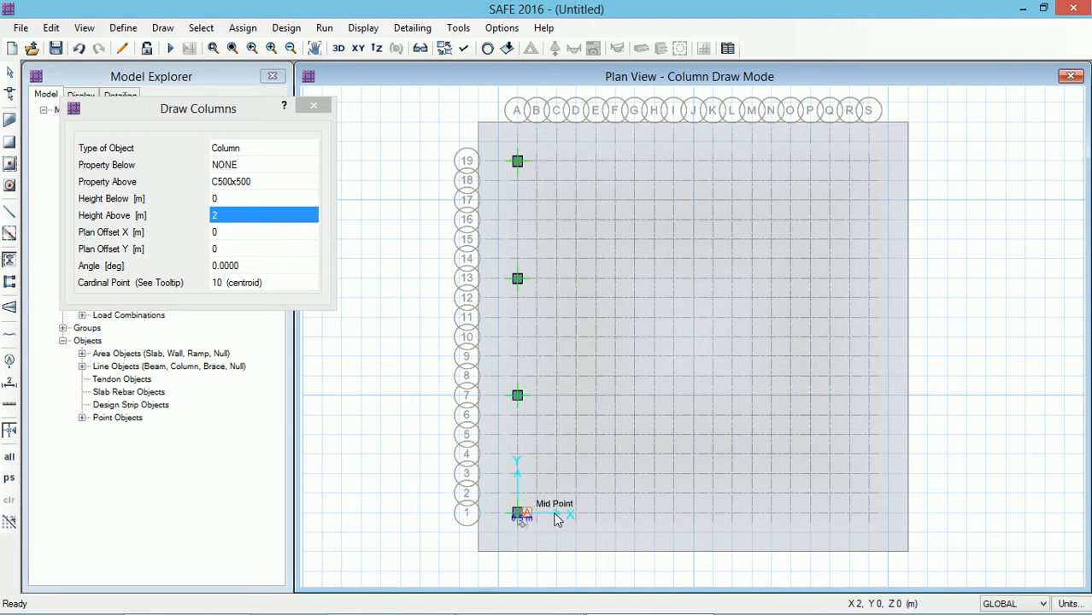
pyautogui.click(634, 513)
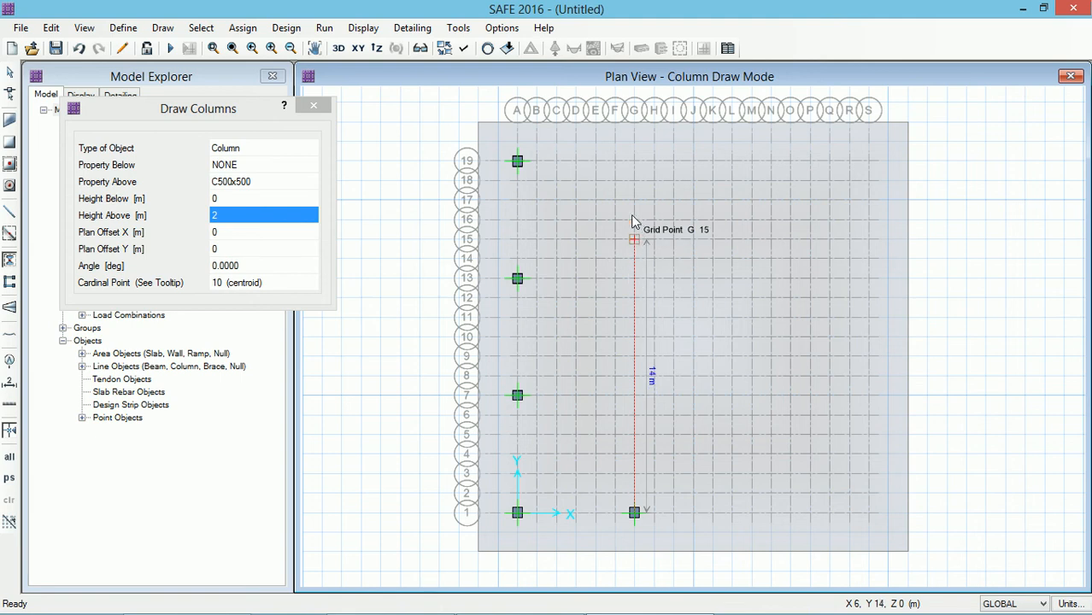
pyautogui.click(634, 162)
pyautogui.click(633, 513)
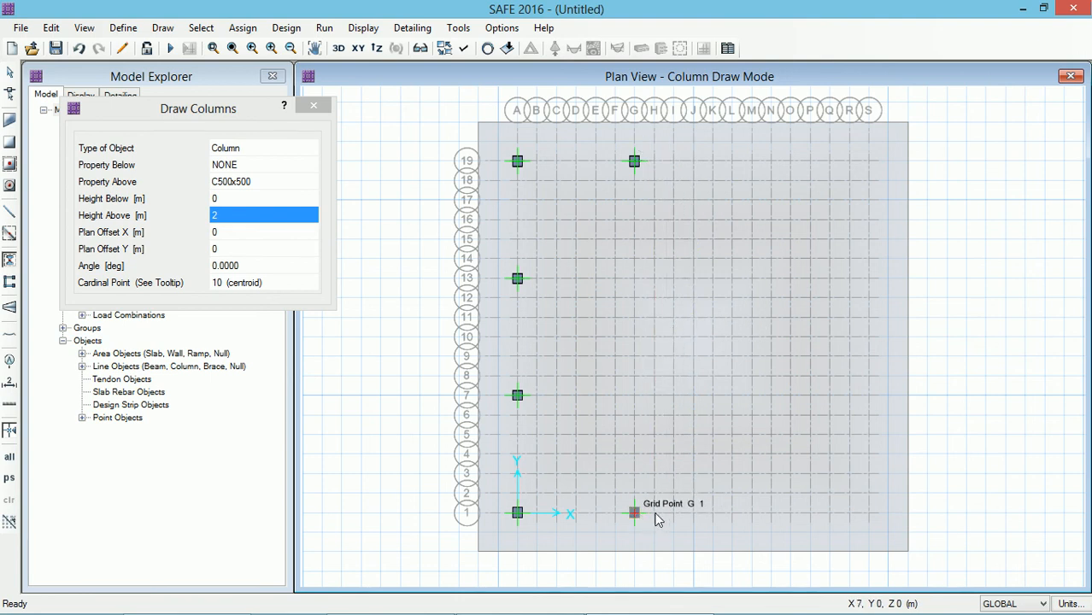
# Step: Place C500x500 columns at M1 and M19 and along grid S at rows 1, 7, 13 and 19
pyautogui.click(752, 514)
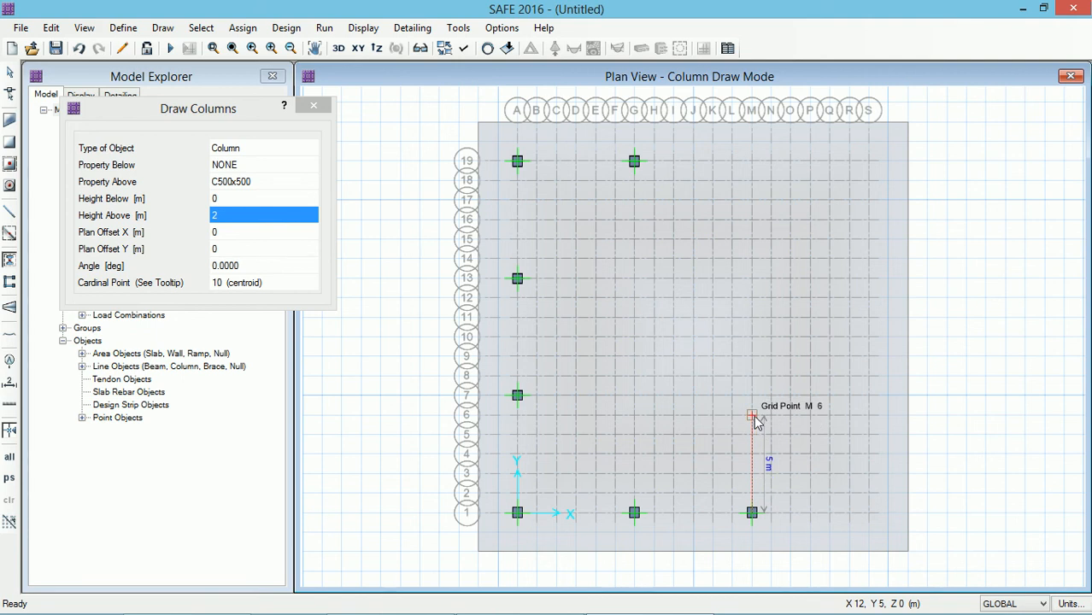
pyautogui.click(752, 161)
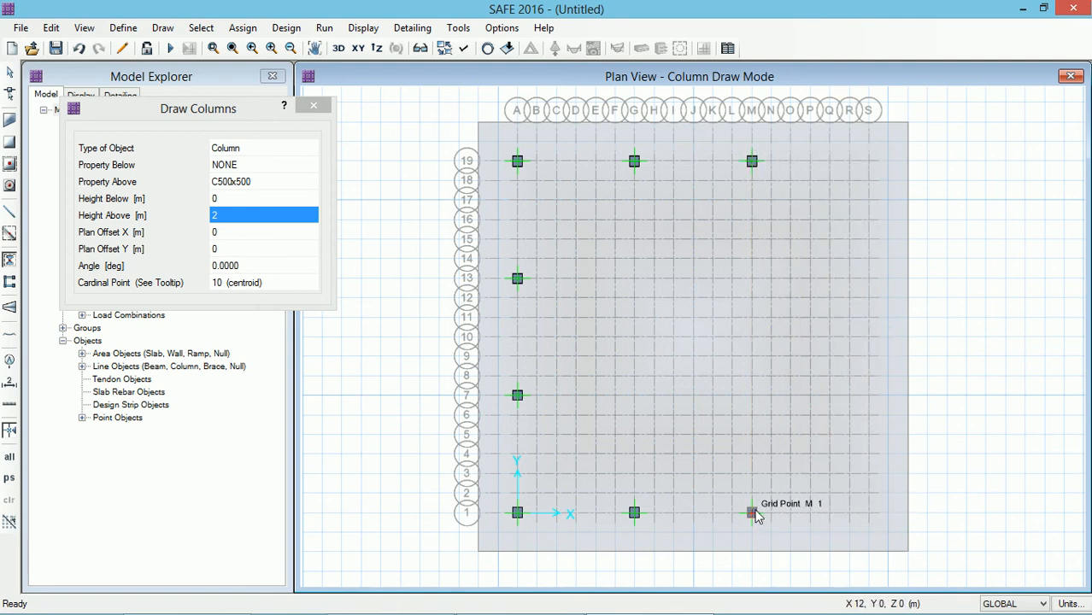
pyautogui.click(869, 514)
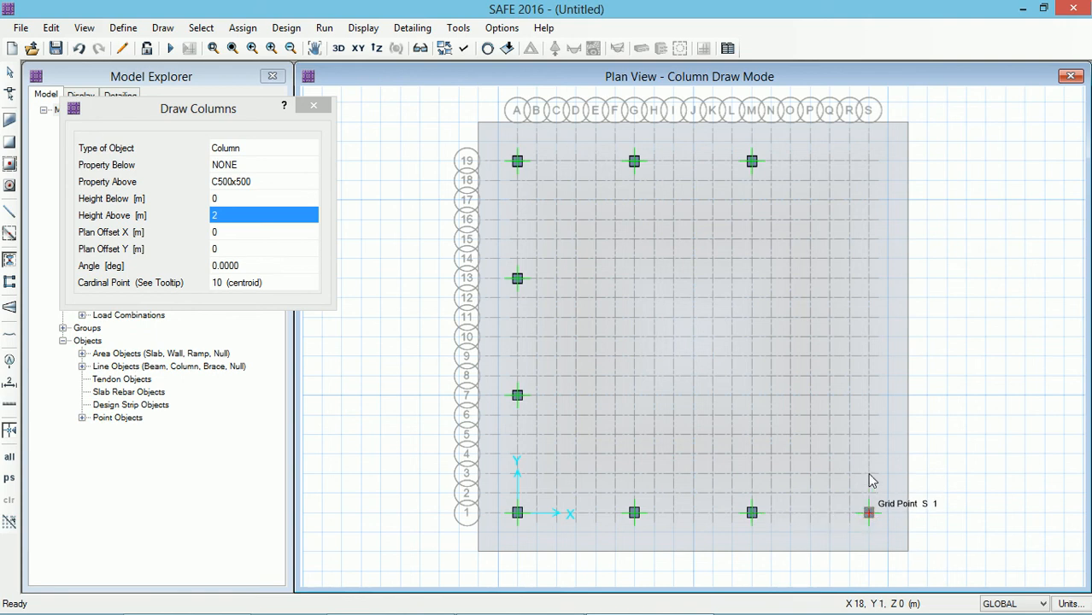
pyautogui.click(869, 395)
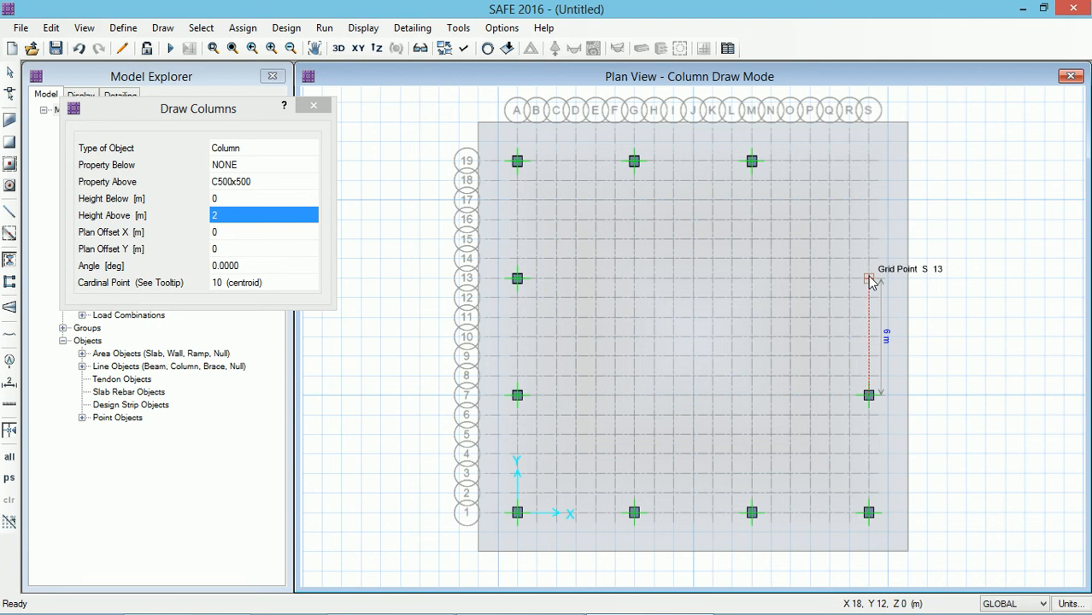
pyautogui.click(869, 279)
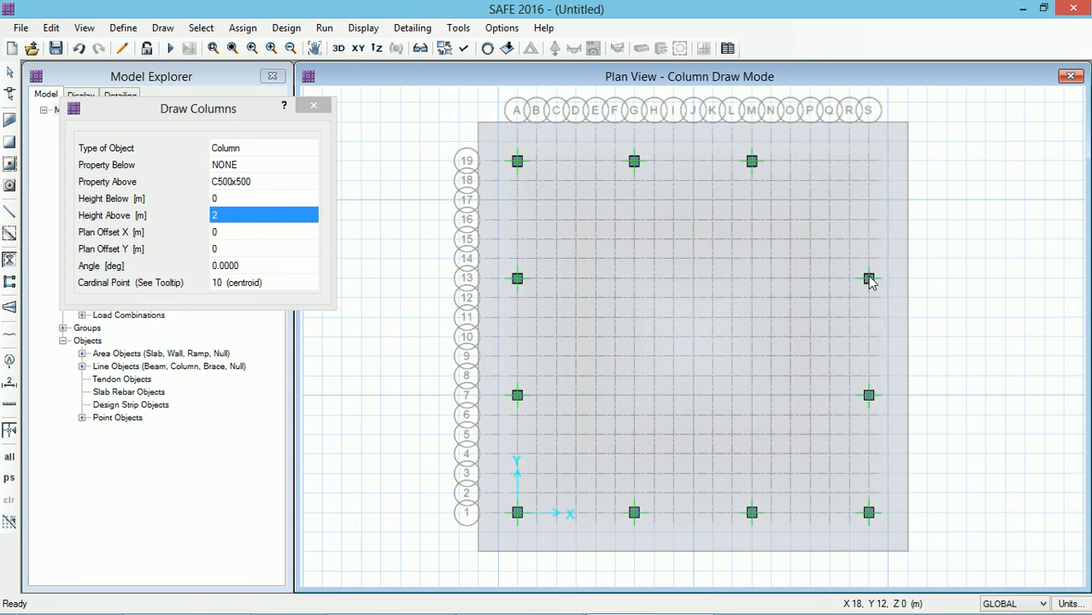
pyautogui.click(869, 162)
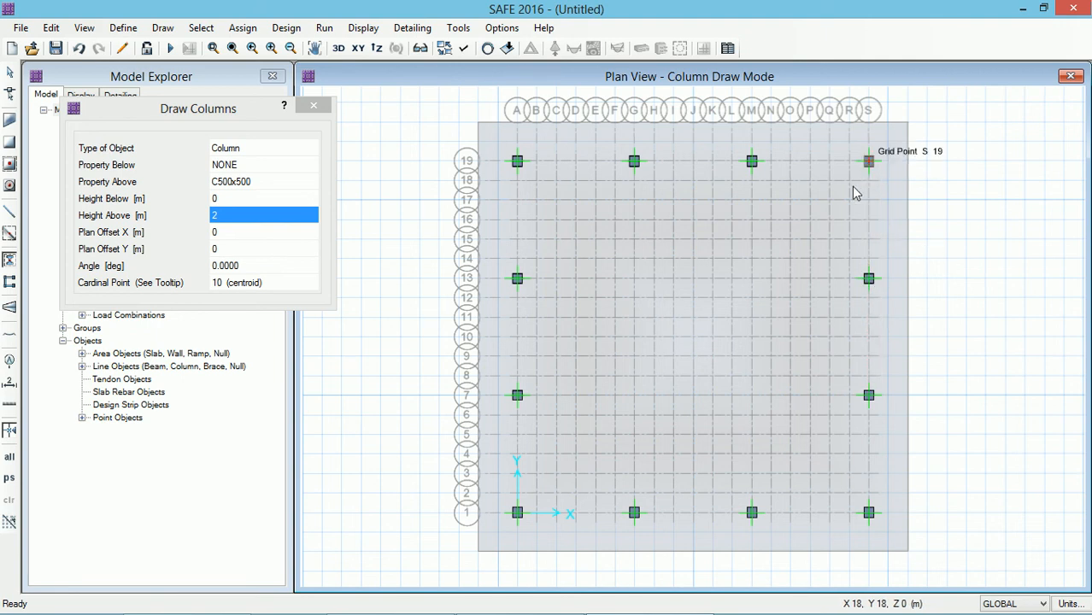
# Step: Switch the column property above to C600x600 and place interior columns at G7, G13, M7 and M13
pyautogui.click(256, 183)
pyautogui.click(310, 182)
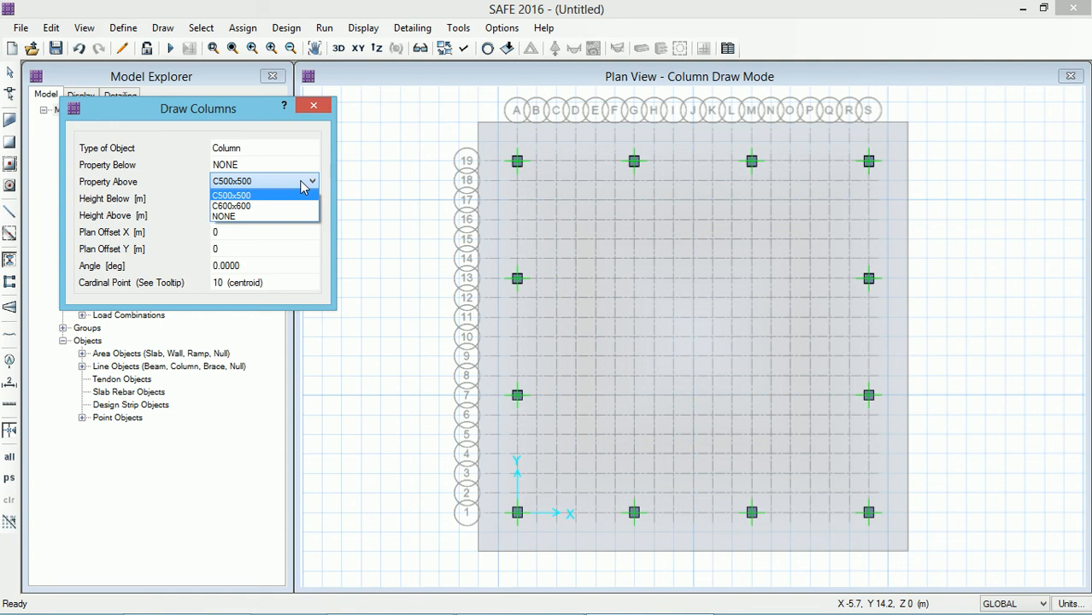
pyautogui.click(252, 207)
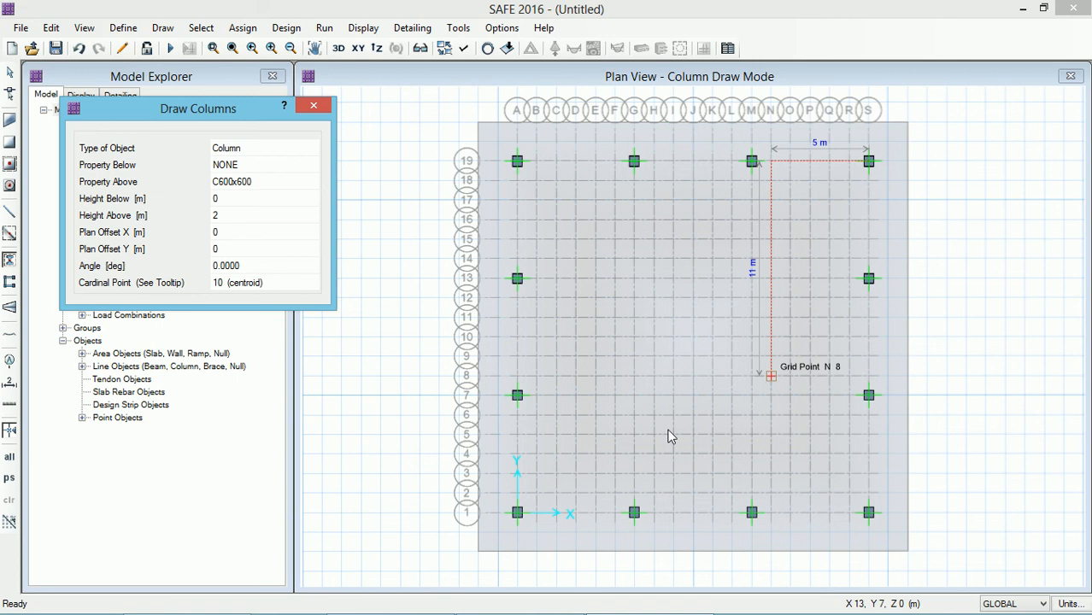
pyautogui.click(633, 512)
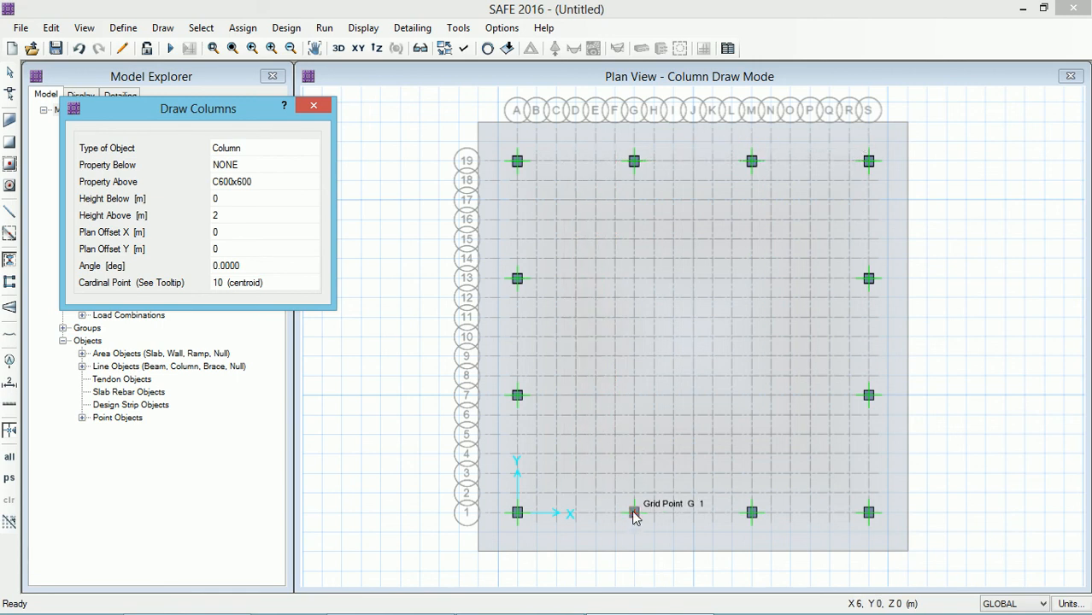
pyautogui.click(635, 398)
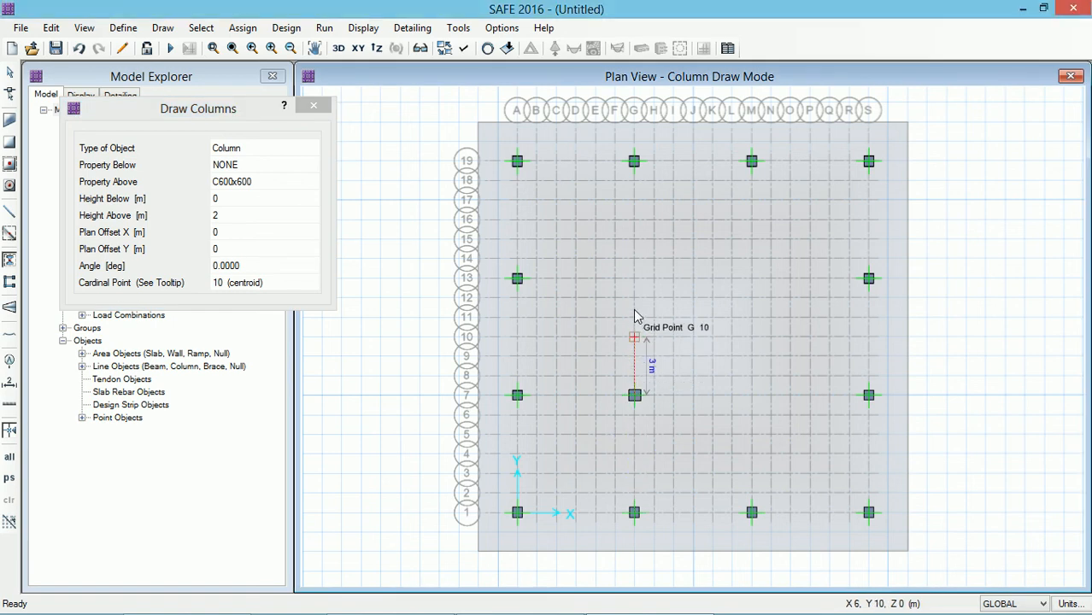
pyautogui.click(635, 280)
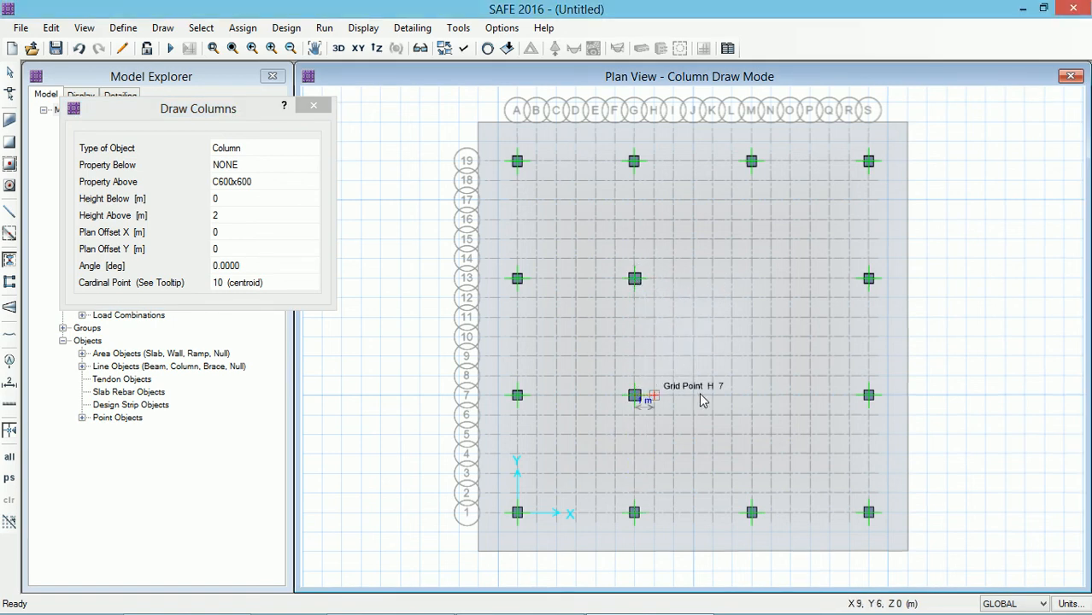
pyautogui.click(752, 397)
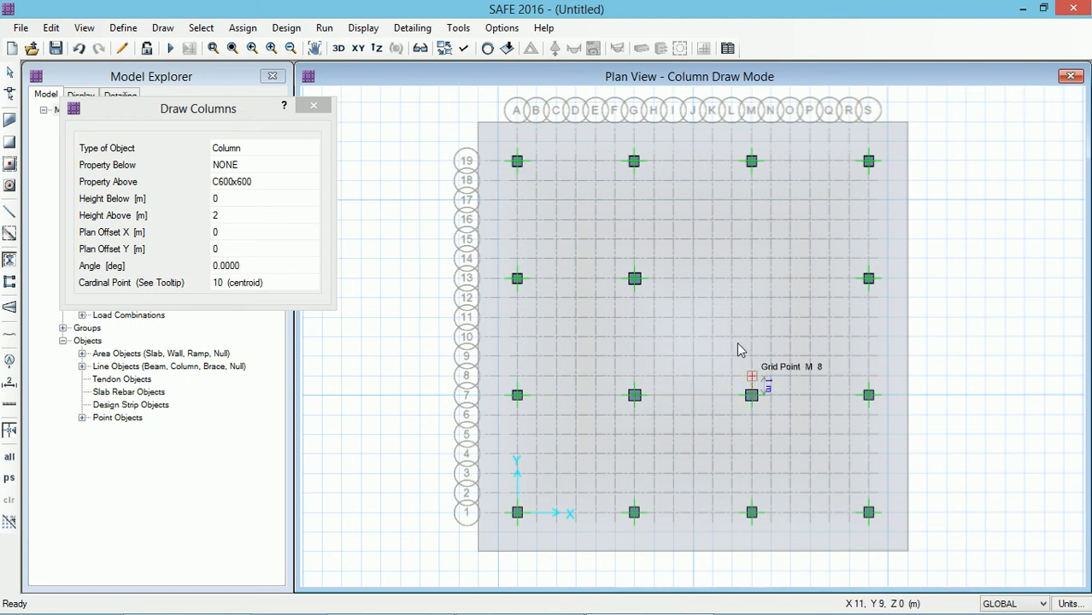
pyautogui.click(752, 280)
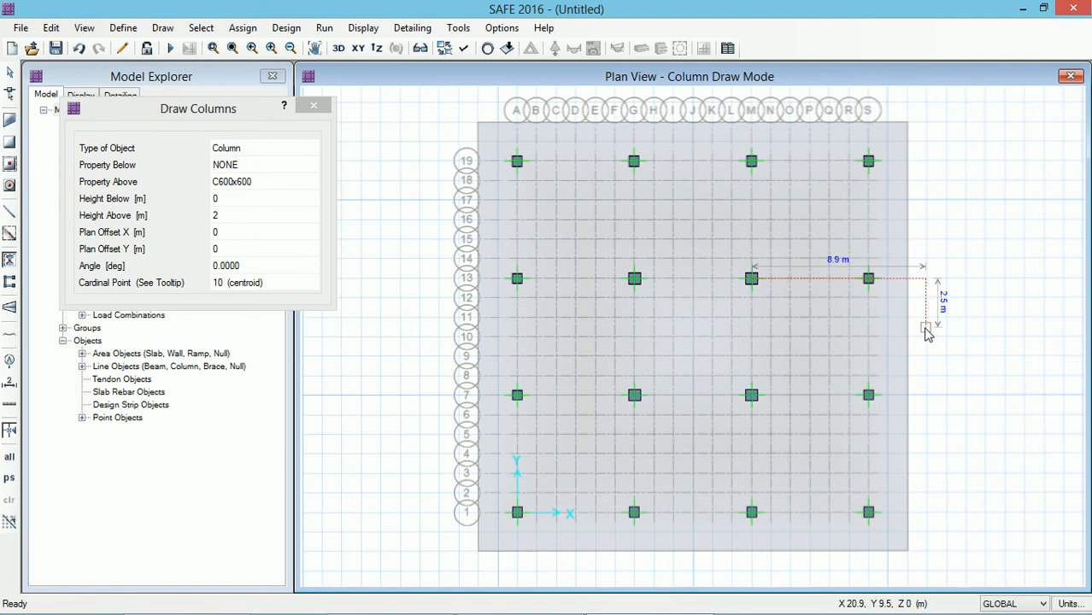
pyautogui.press('Escape')
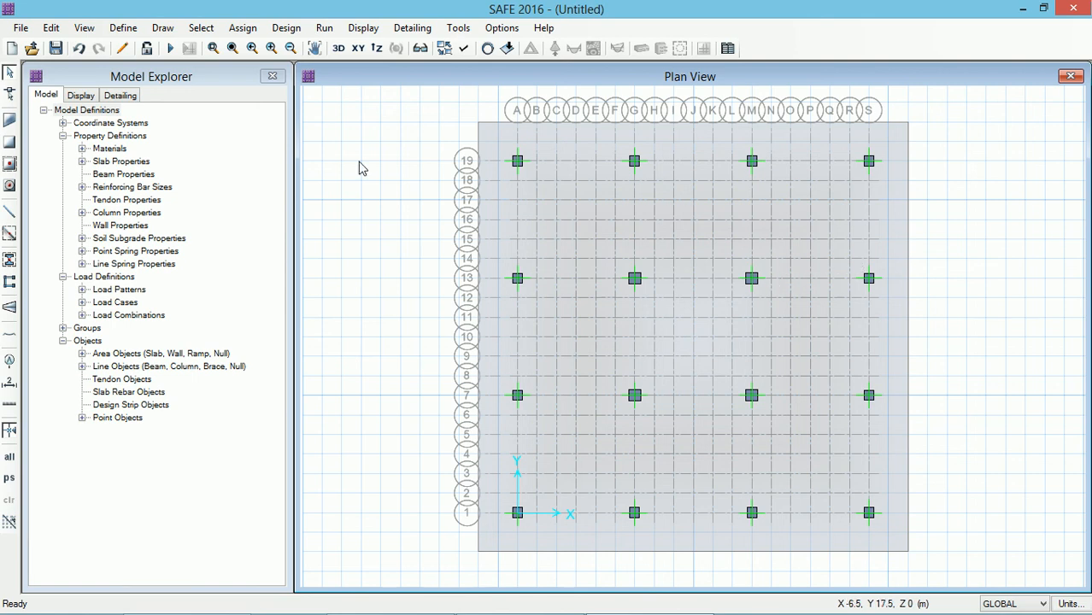
# Step: Start drawing design strips and set the start and end widths, left and right, all to 4 m
pyautogui.click(163, 28)
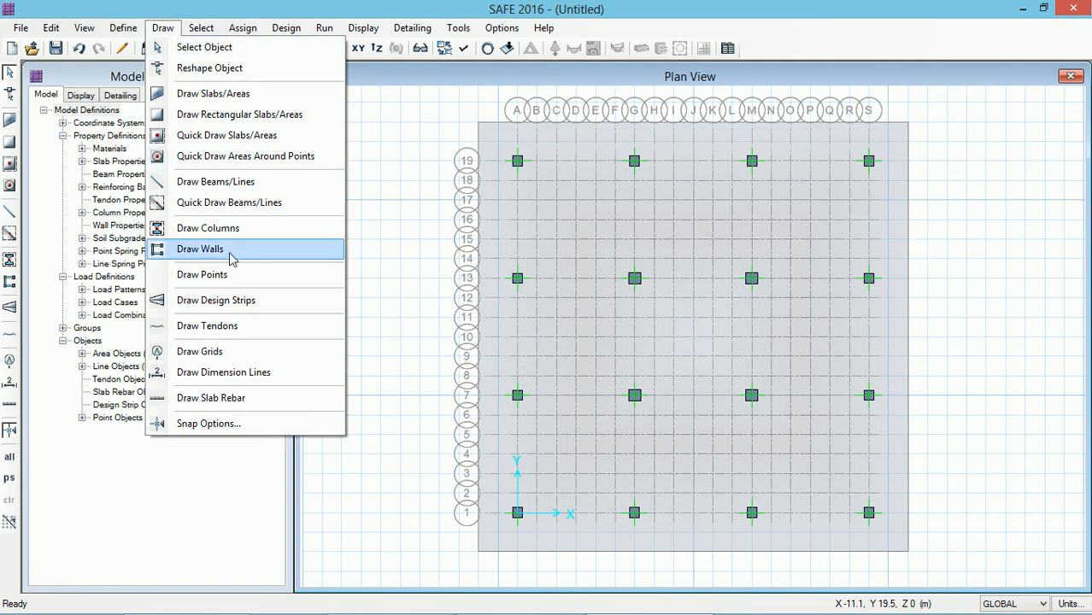
pyautogui.click(216, 304)
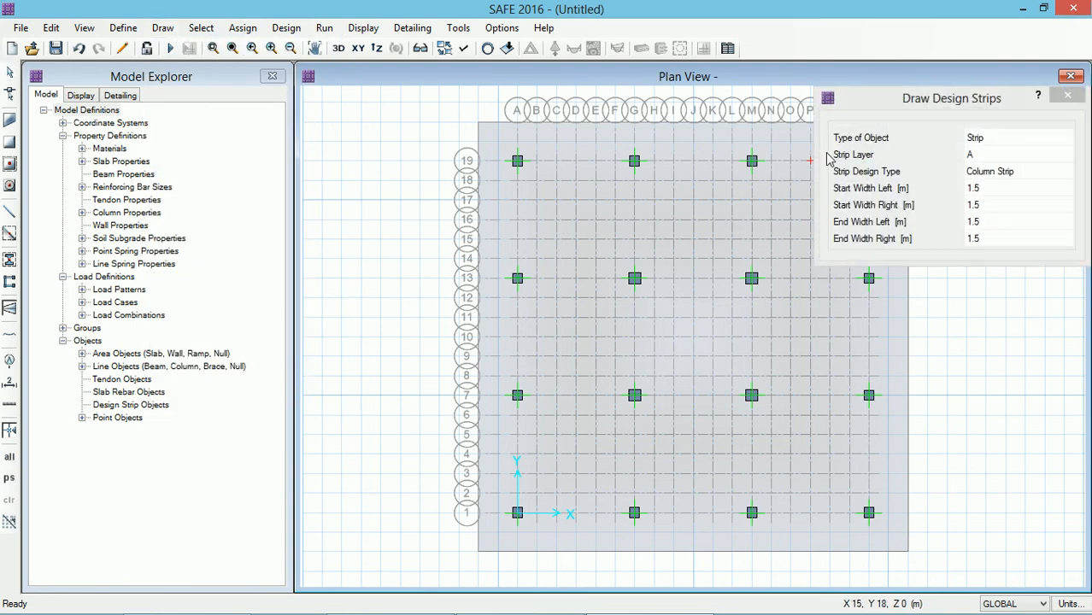
pyautogui.moveTo(915, 99); pyautogui.dragTo(184, 117)
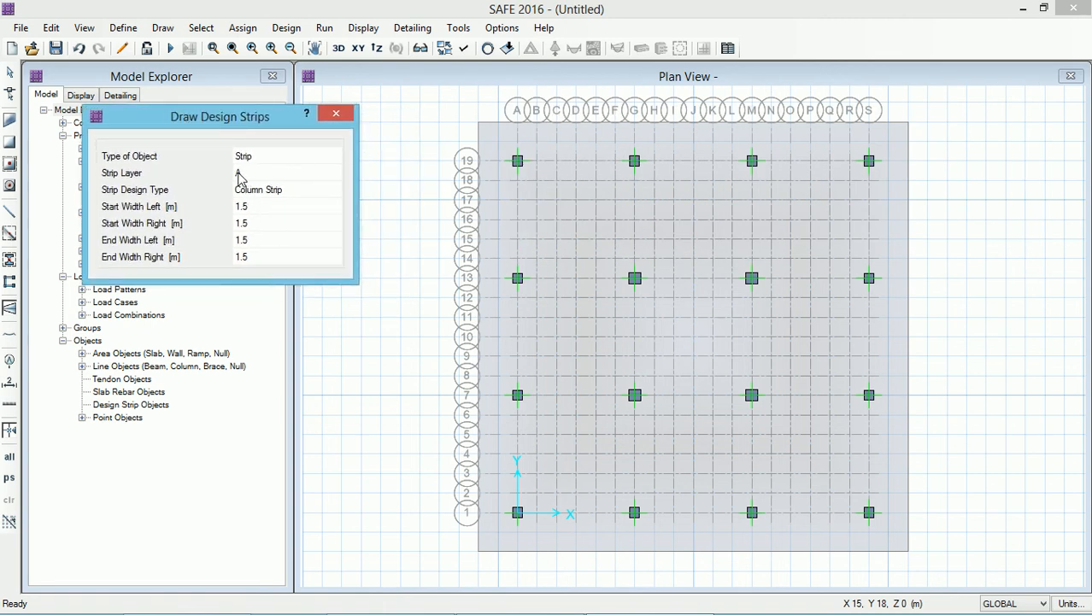
pyautogui.click(251, 210)
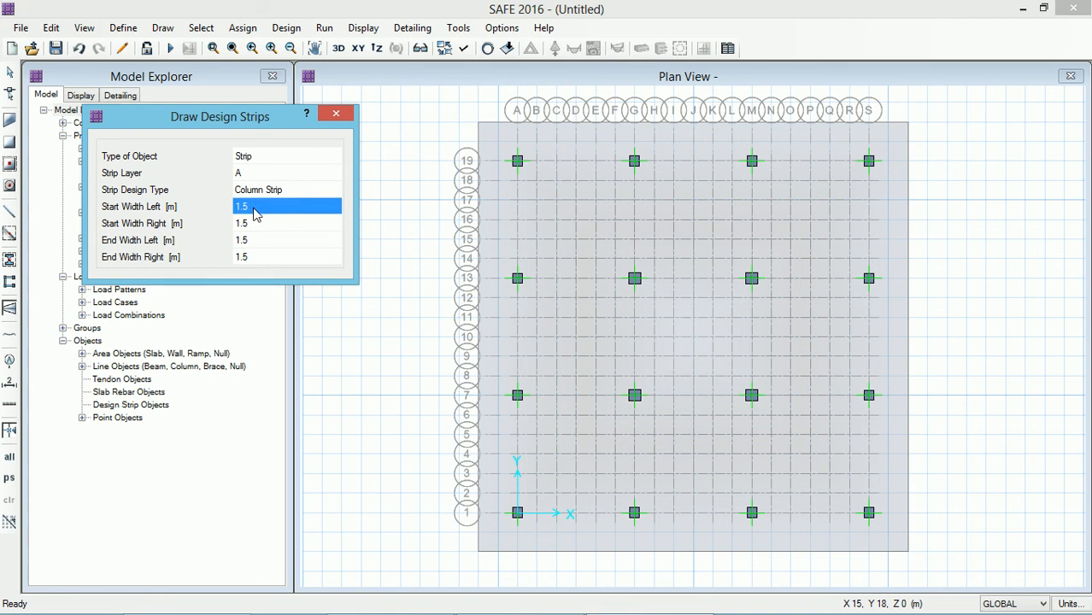
pyautogui.write('4')
pyautogui.click(255, 228)
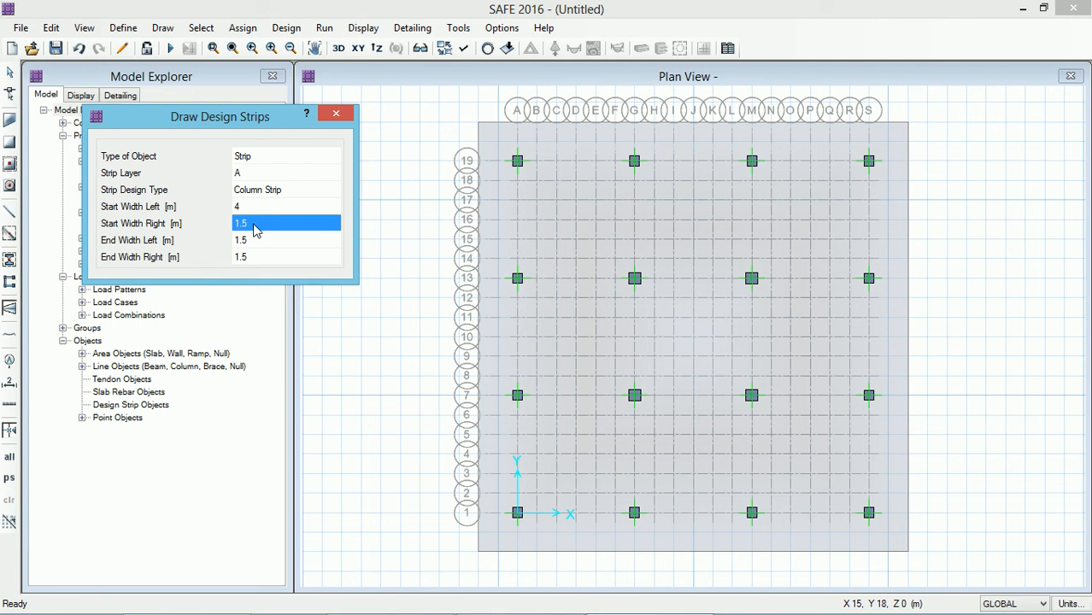
pyautogui.write('4')
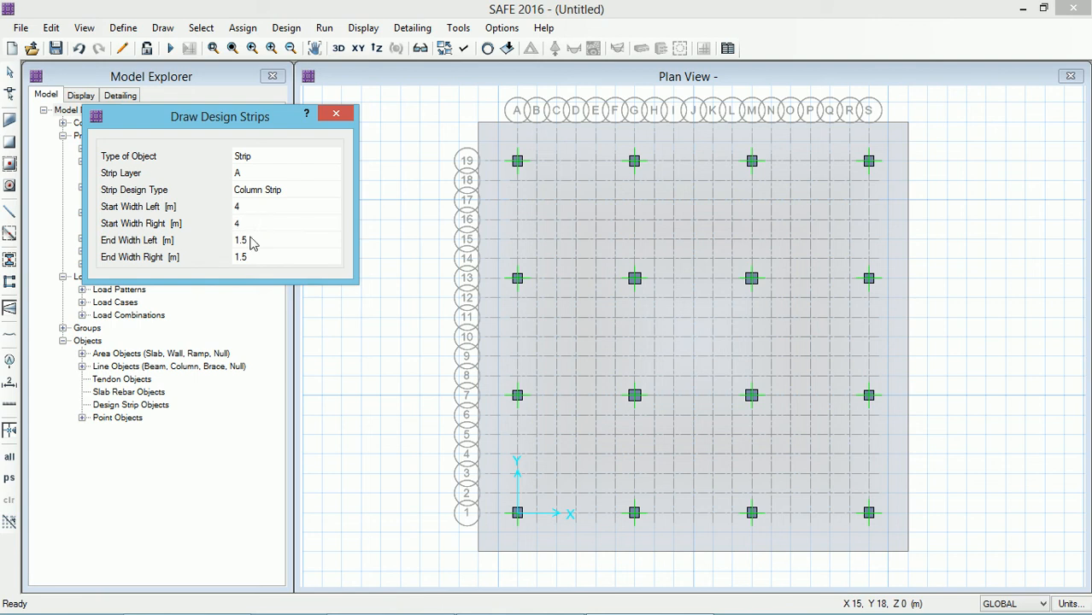
pyautogui.click(251, 242)
pyautogui.write('4')
pyautogui.click(245, 259)
pyautogui.write('4')
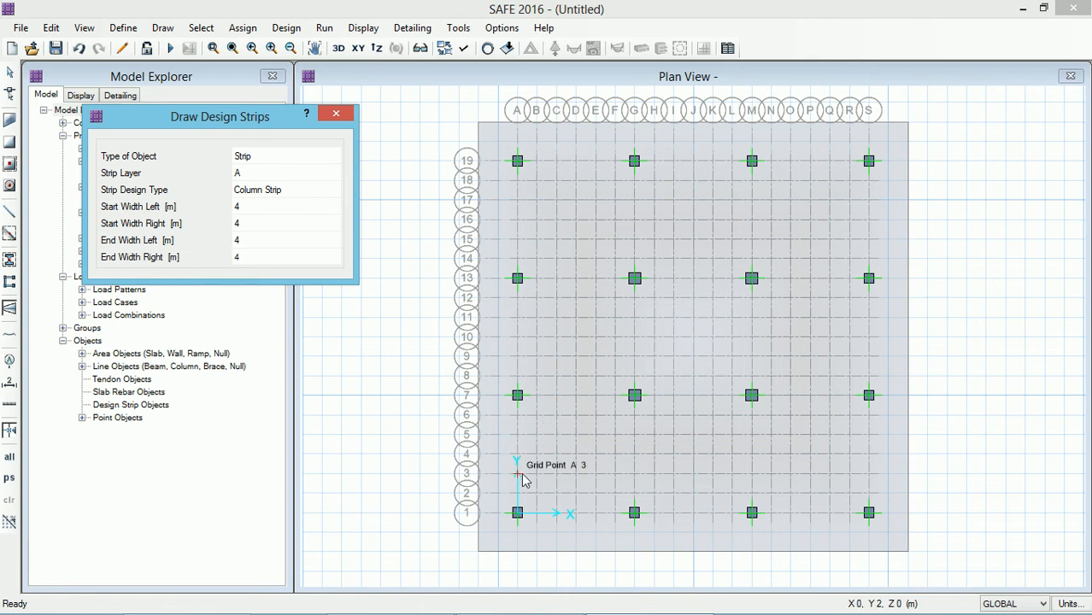
# Step: Draw layer A column strips across the full mat width along grid rows 1 and 7
pyautogui.click(479, 518)
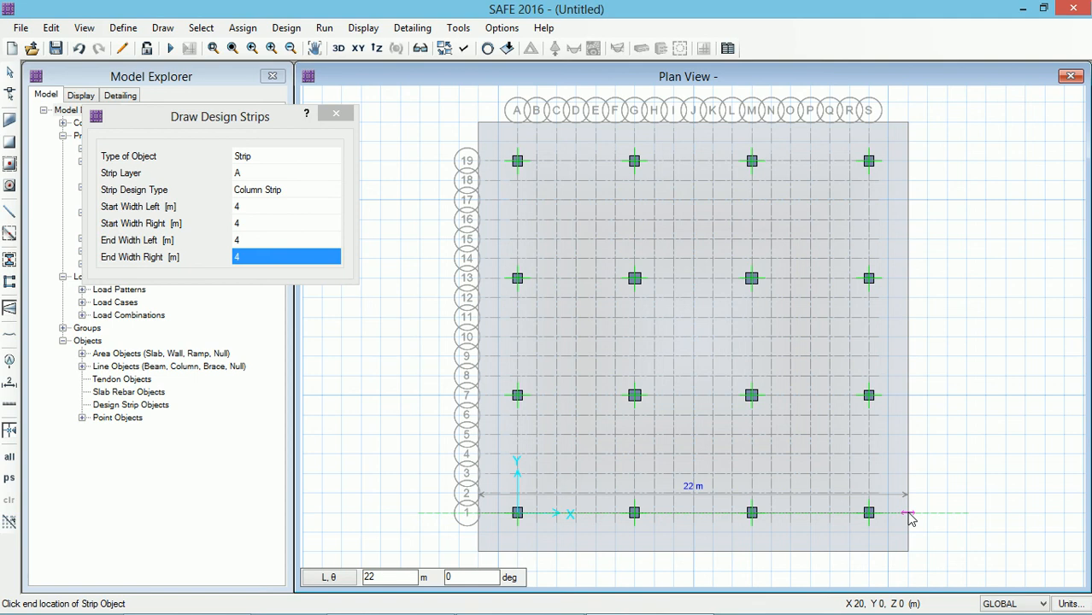
pyautogui.click(907, 513)
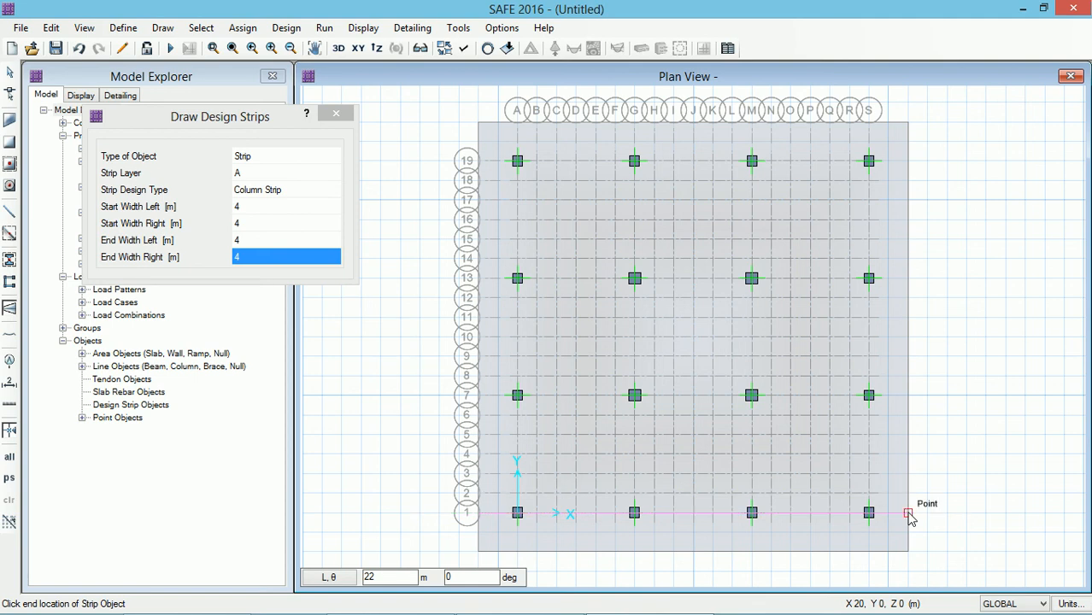
pyautogui.rightClick(952, 470)
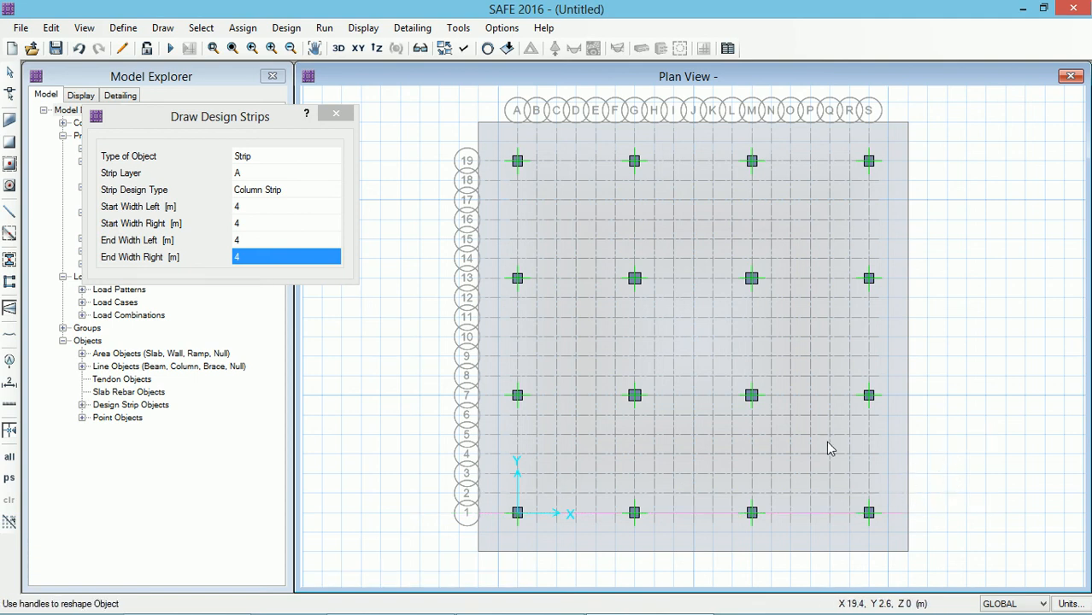
pyautogui.click(479, 399)
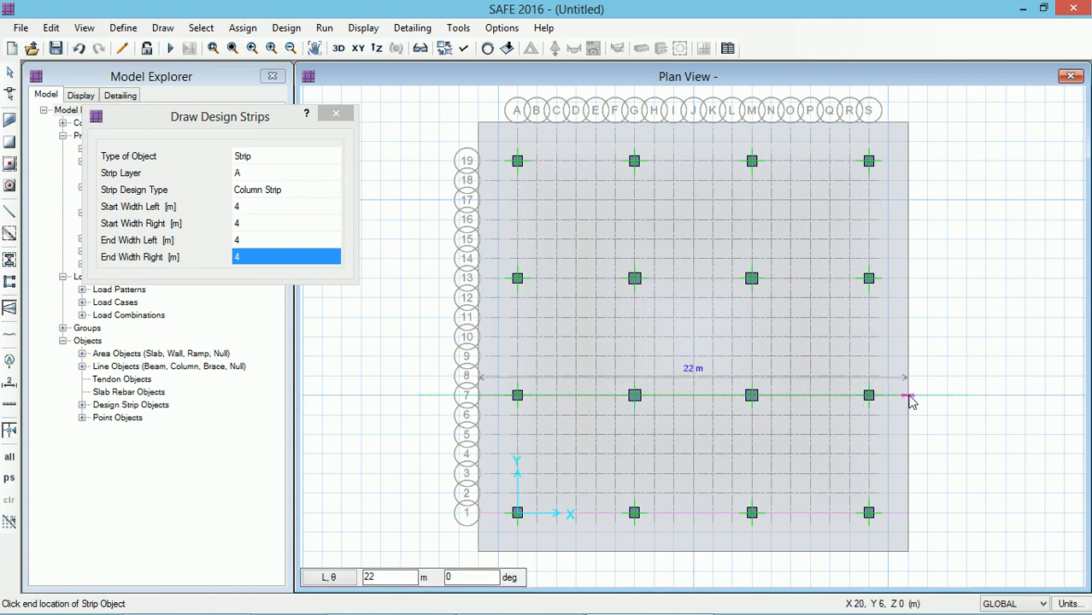
pyautogui.click(909, 397)
pyautogui.press('Escape')
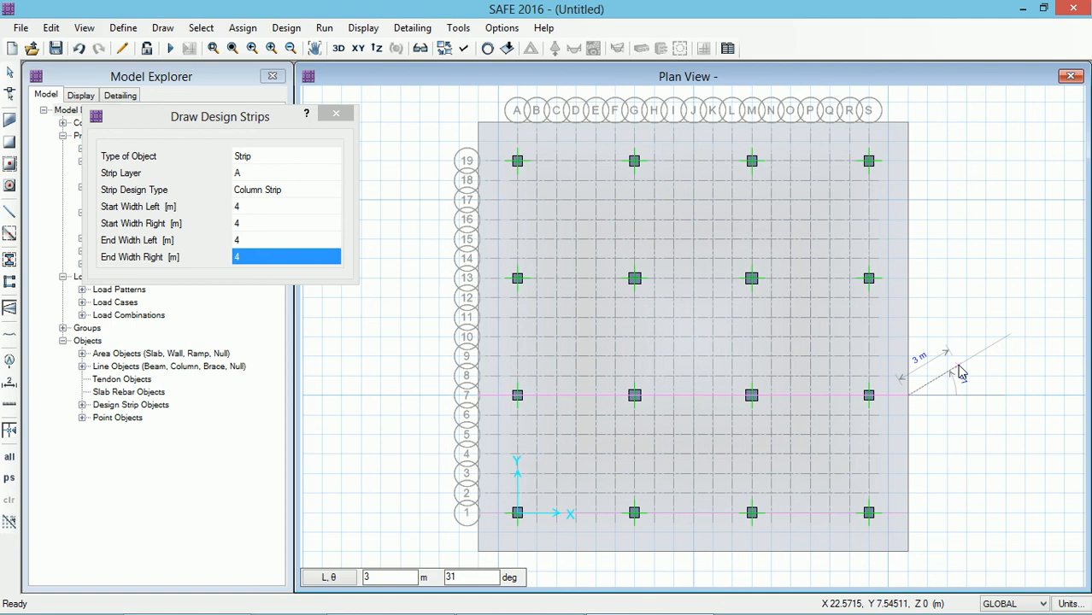
# Step: Draw layer A column strips across the mat along grid rows 13 and 19
pyautogui.click(517, 278)
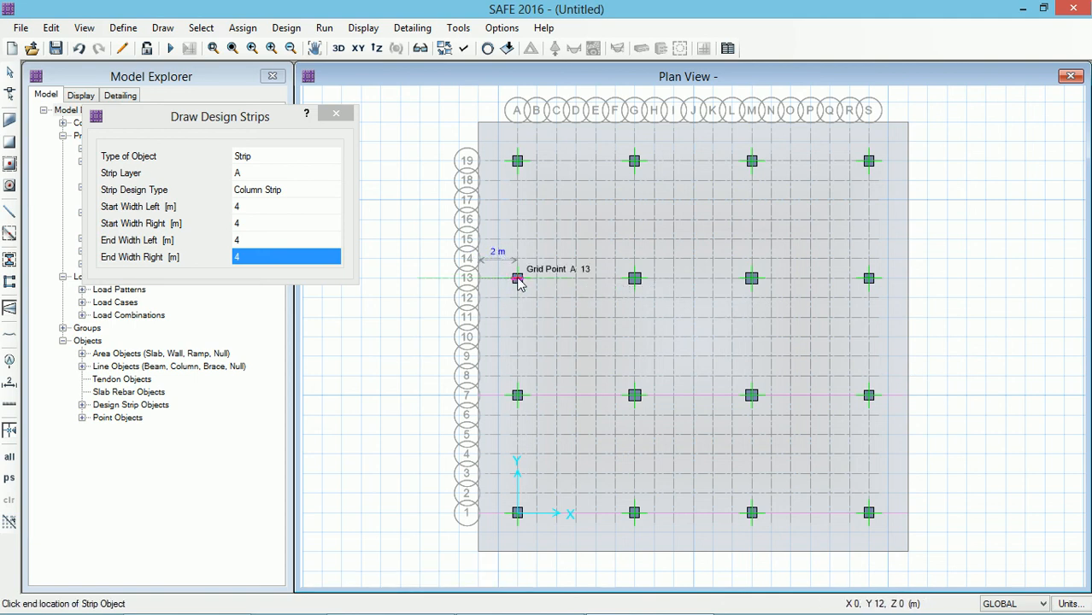
pyautogui.click(909, 281)
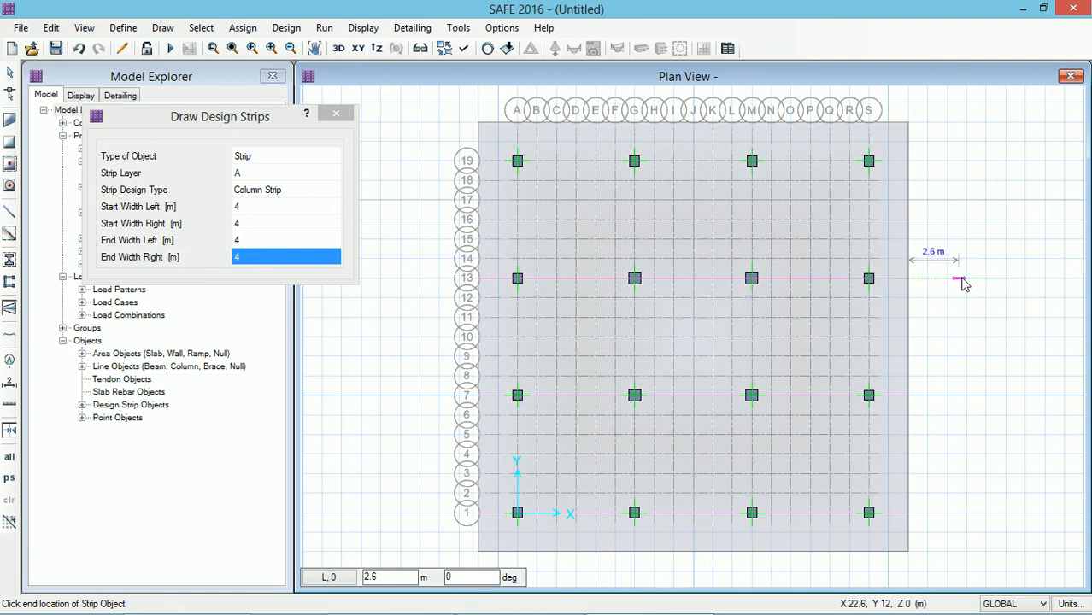
pyautogui.press('Return')
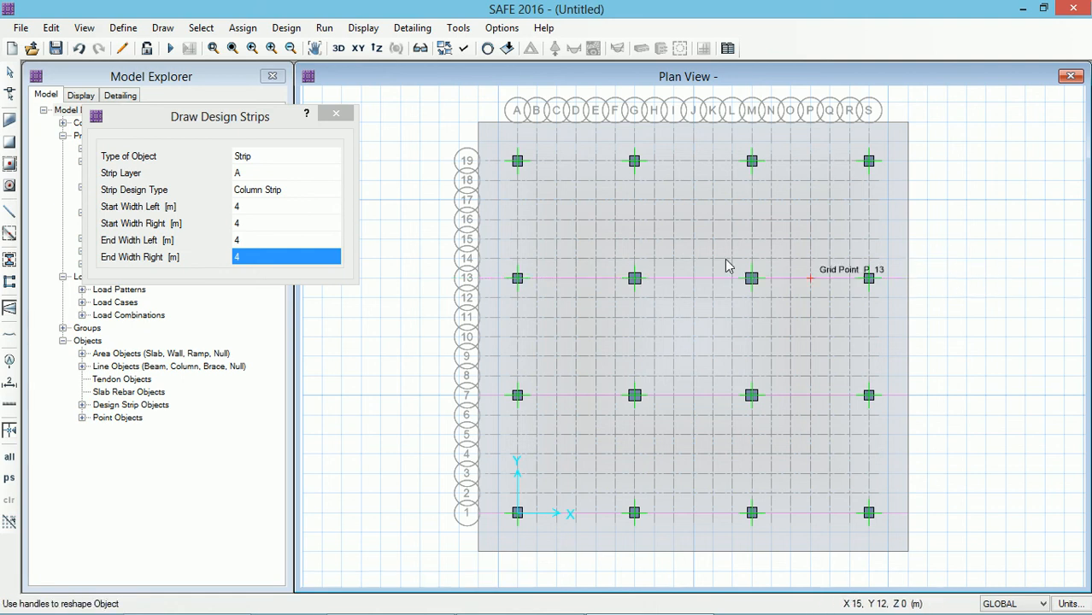
pyautogui.click(480, 166)
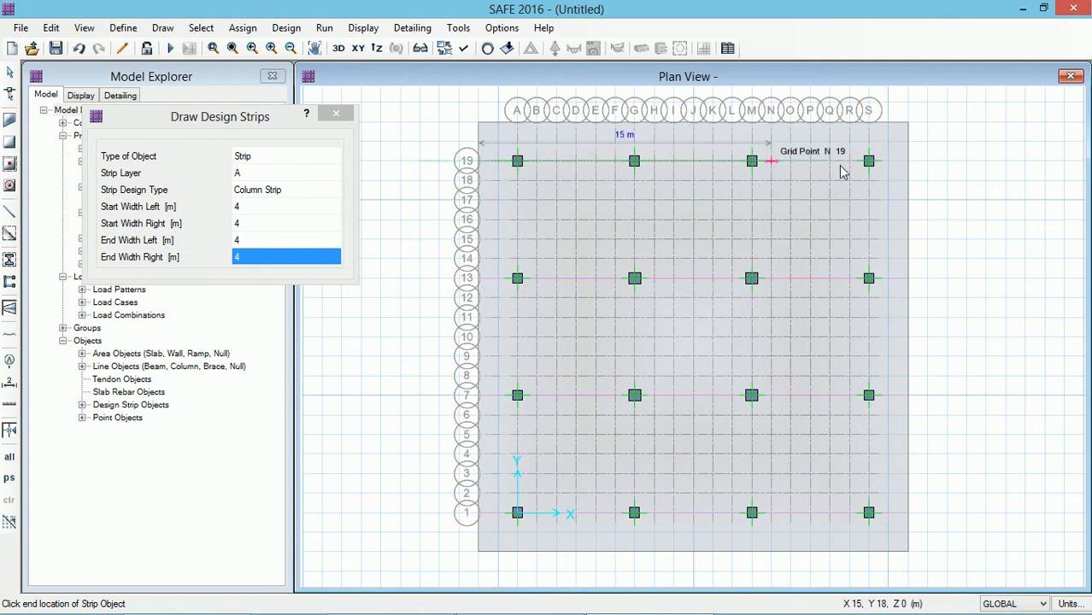
pyautogui.click(908, 161)
pyautogui.rightClick(954, 147)
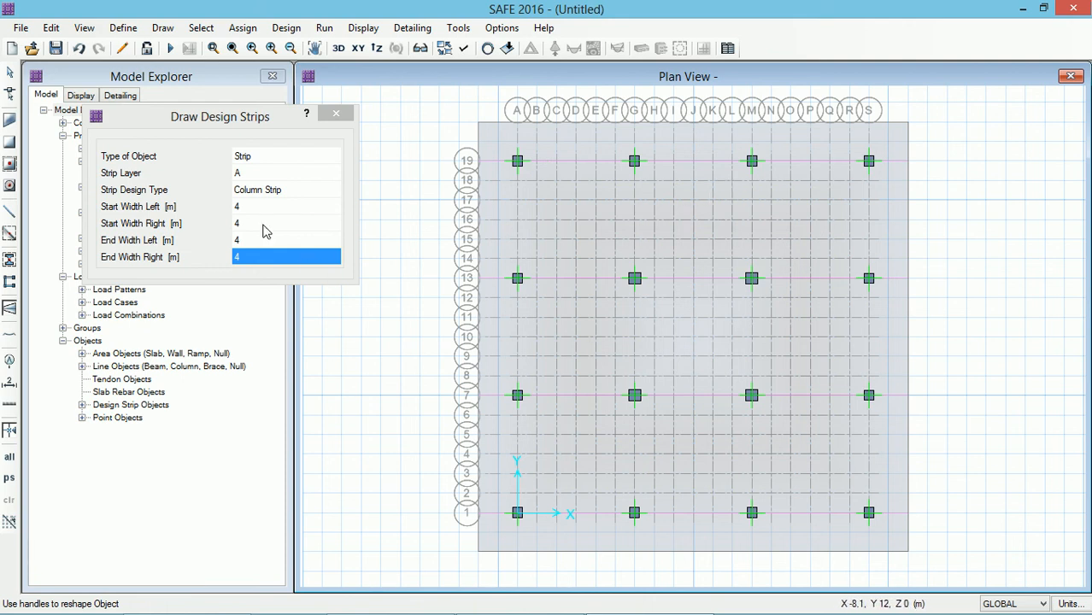
# Step: Switch the strip layer to B and draw a strip along grid A spanning the full mat height
pyautogui.click(251, 175)
pyautogui.click(251, 174)
pyautogui.click(251, 209)
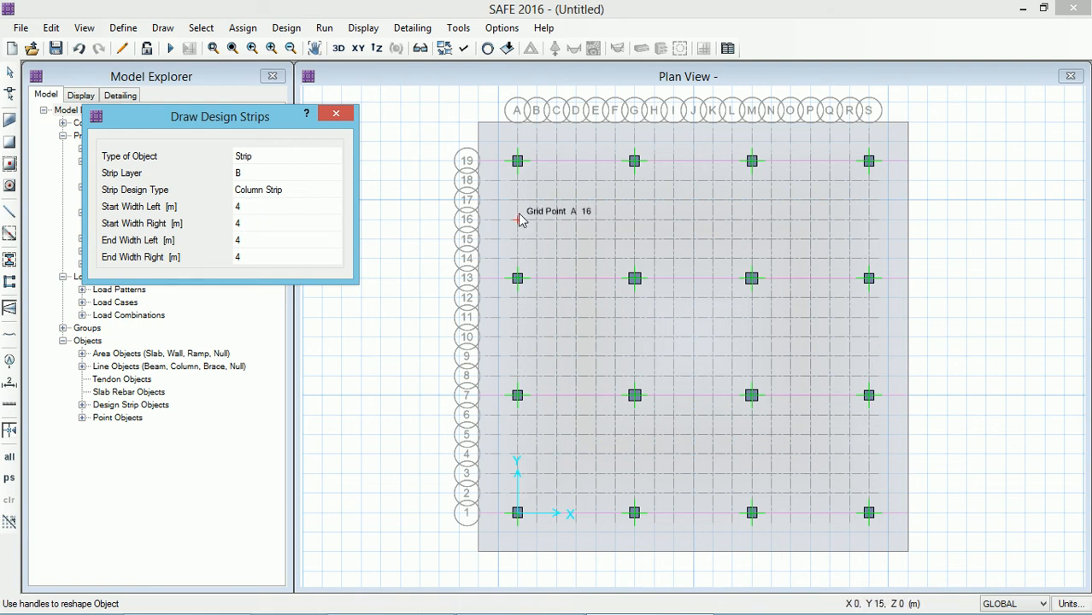
pyautogui.click(516, 558)
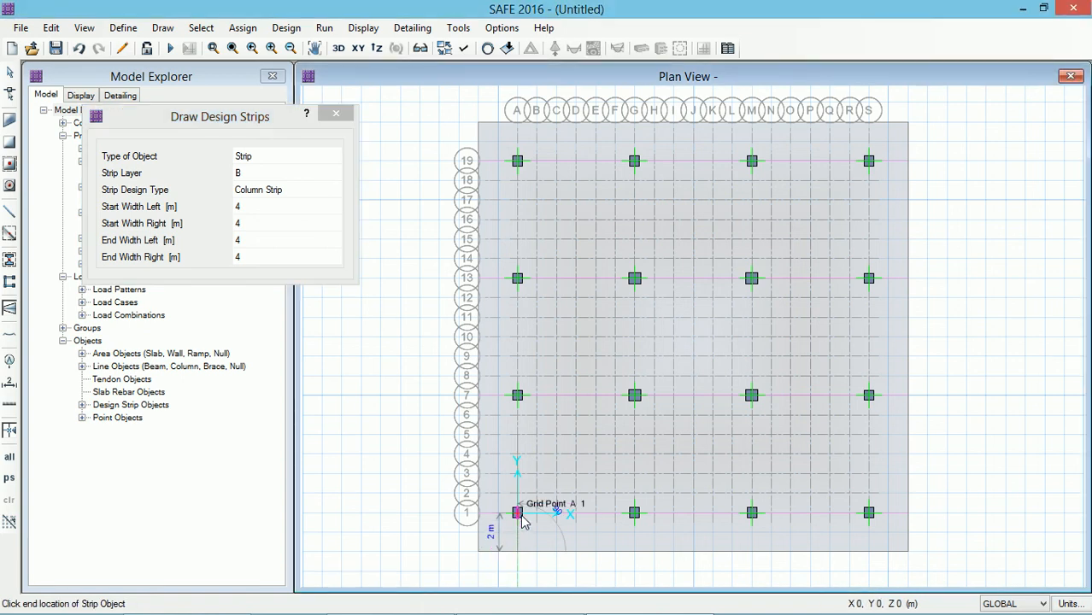
pyautogui.click(517, 124)
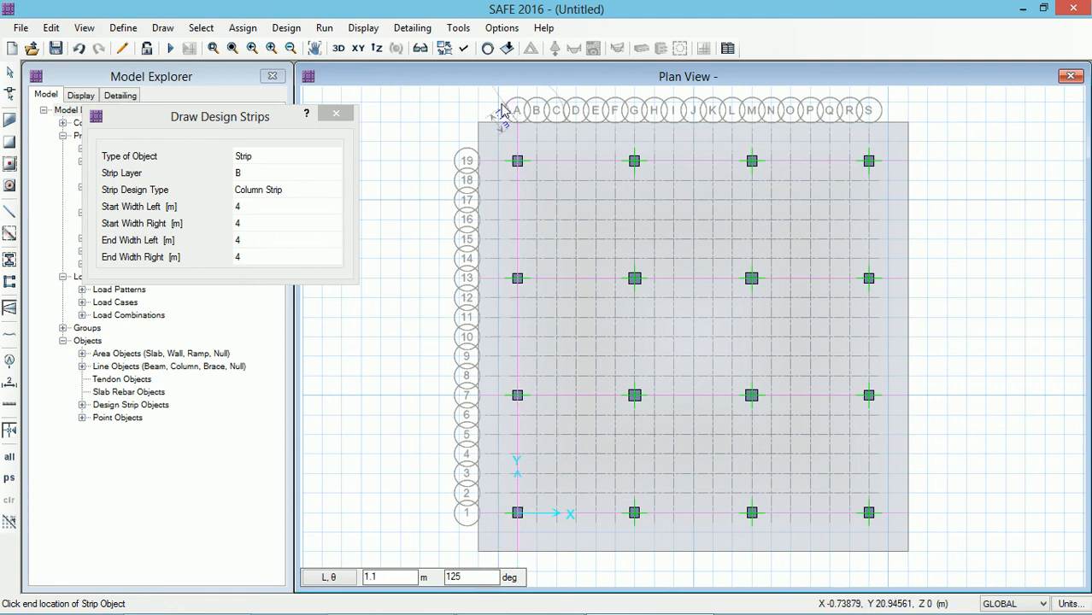
pyautogui.rightClick(530, 131)
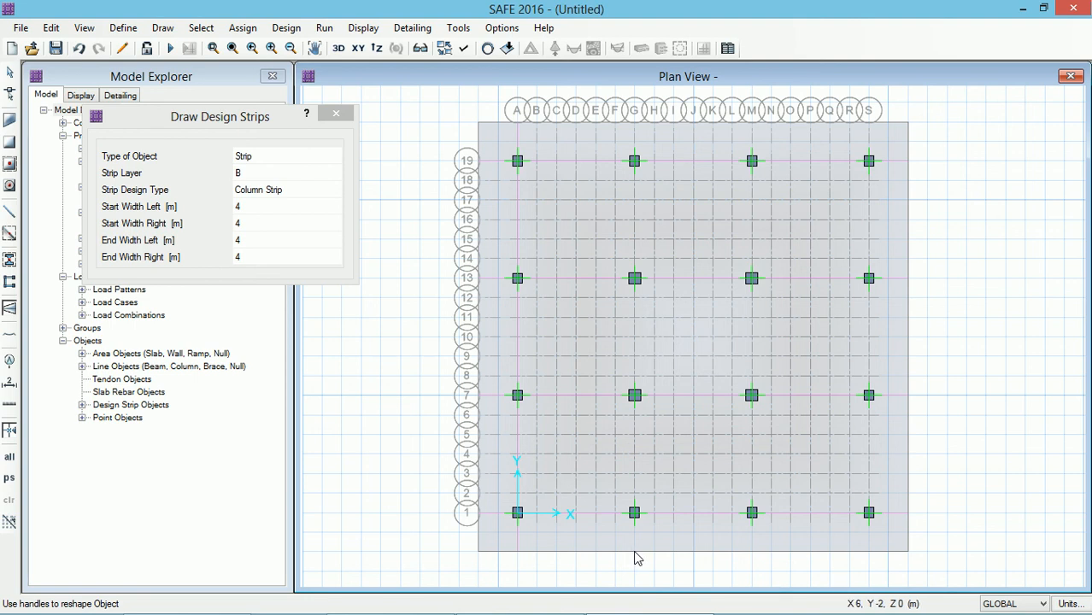
# Step: Draw layer B column strips along grids G and M across the full mat height
pyautogui.click(634, 513)
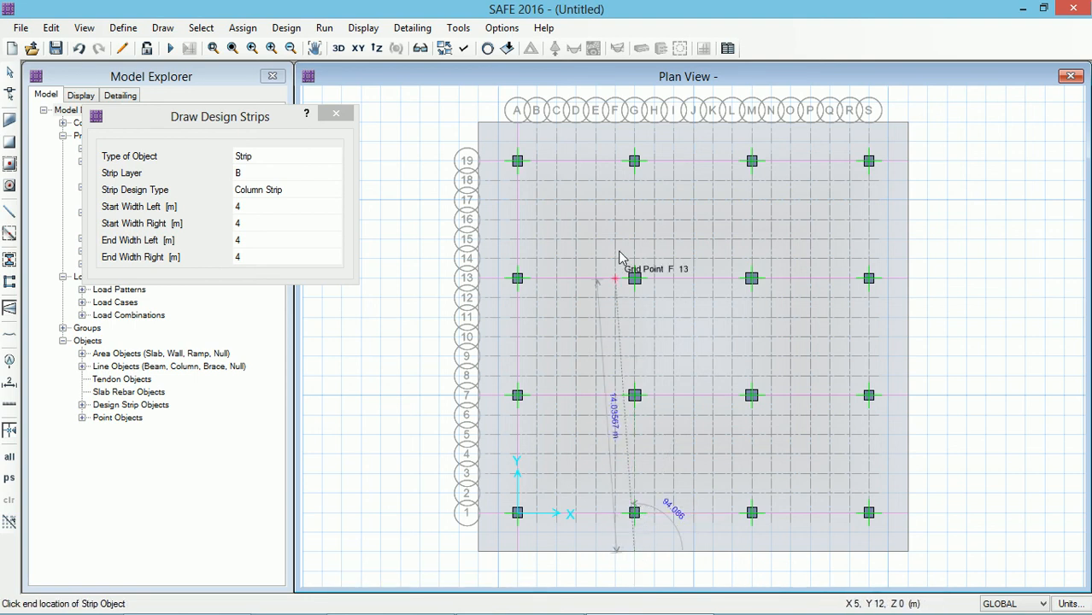
pyautogui.click(635, 120)
pyautogui.rightClick(663, 106)
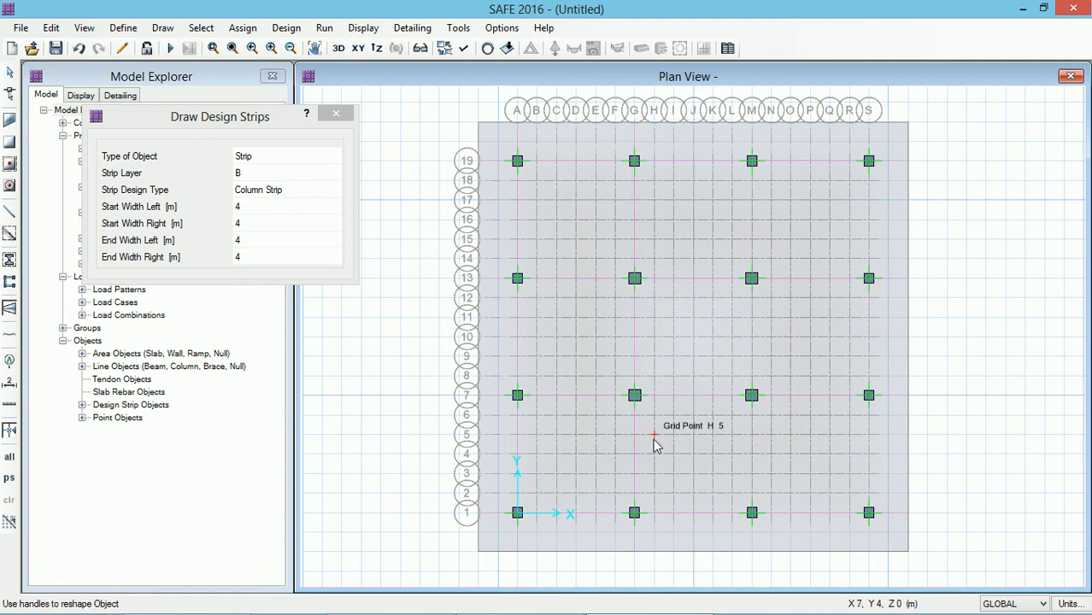
pyautogui.click(754, 551)
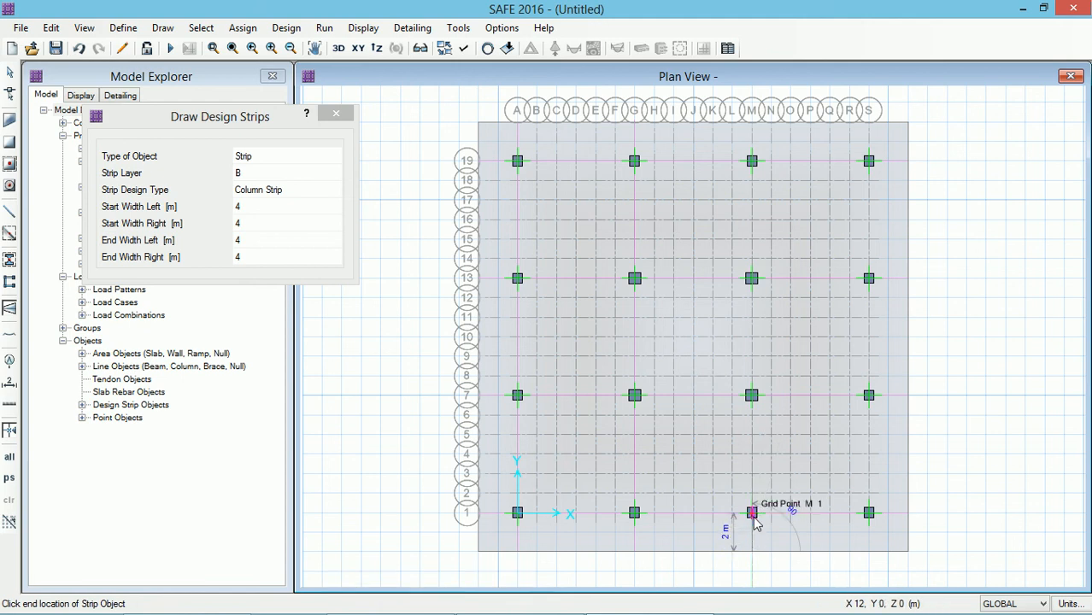
pyautogui.click(752, 122)
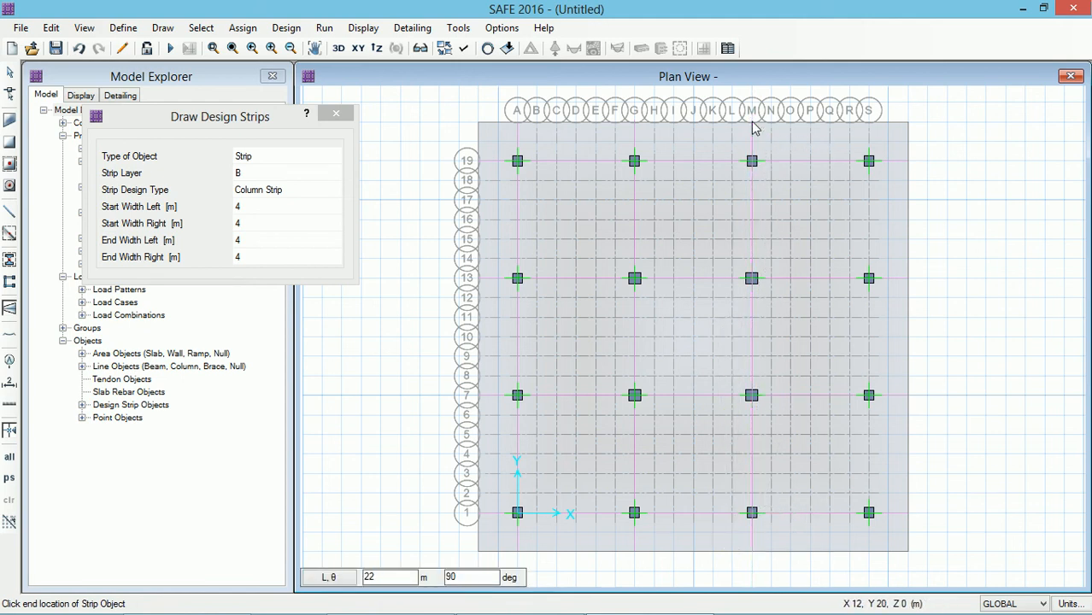
pyautogui.rightClick(806, 103)
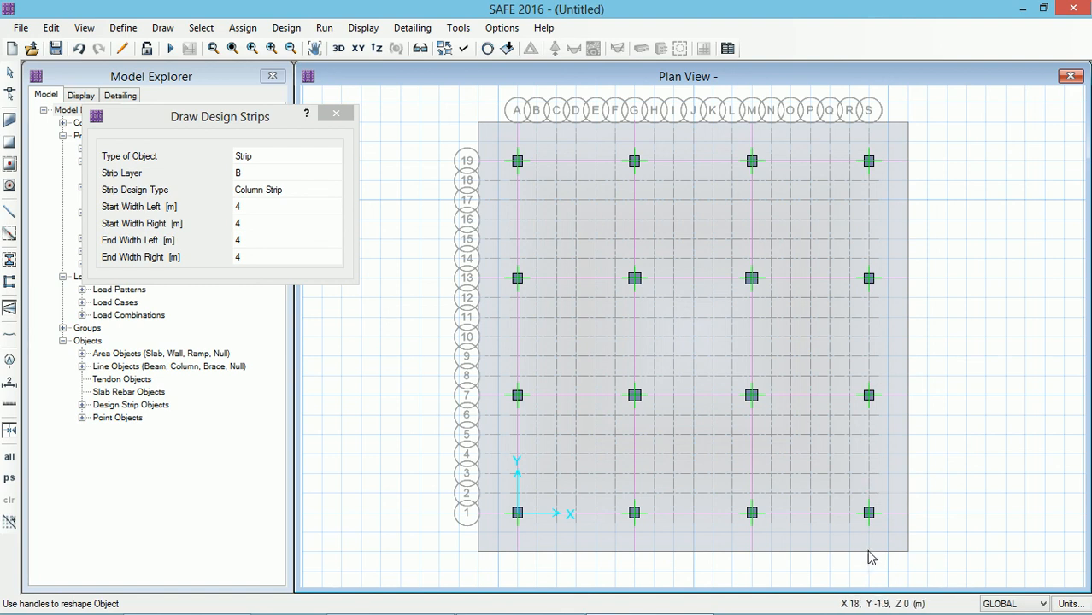
# Step: Draw a layer B column strip along grid S and close the Draw Design Strips dialog
pyautogui.click(869, 513)
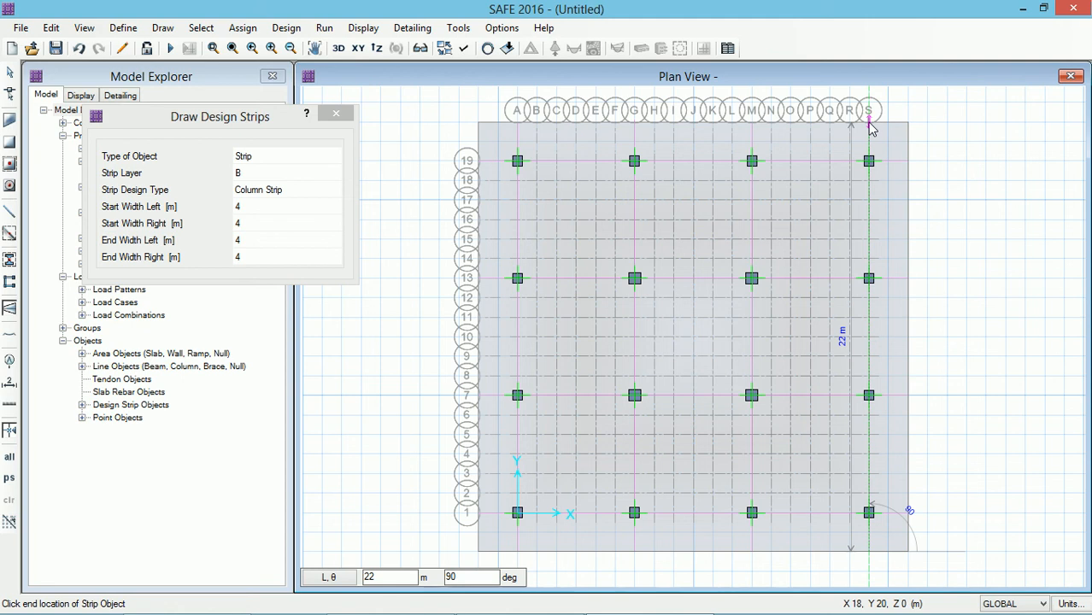
pyautogui.click(869, 123)
pyautogui.press('Return')
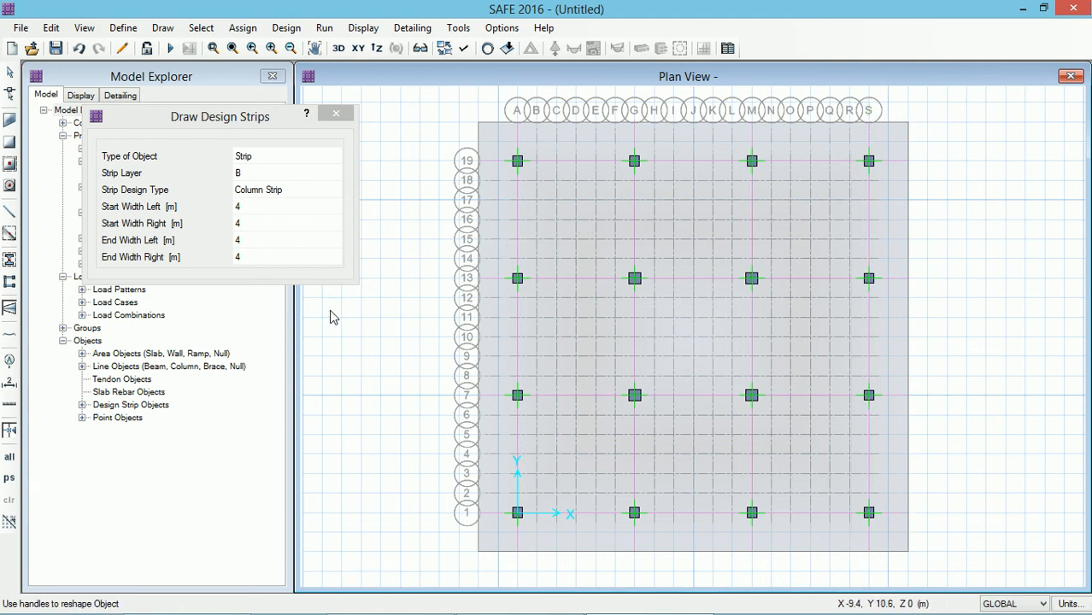
pyautogui.click(338, 113)
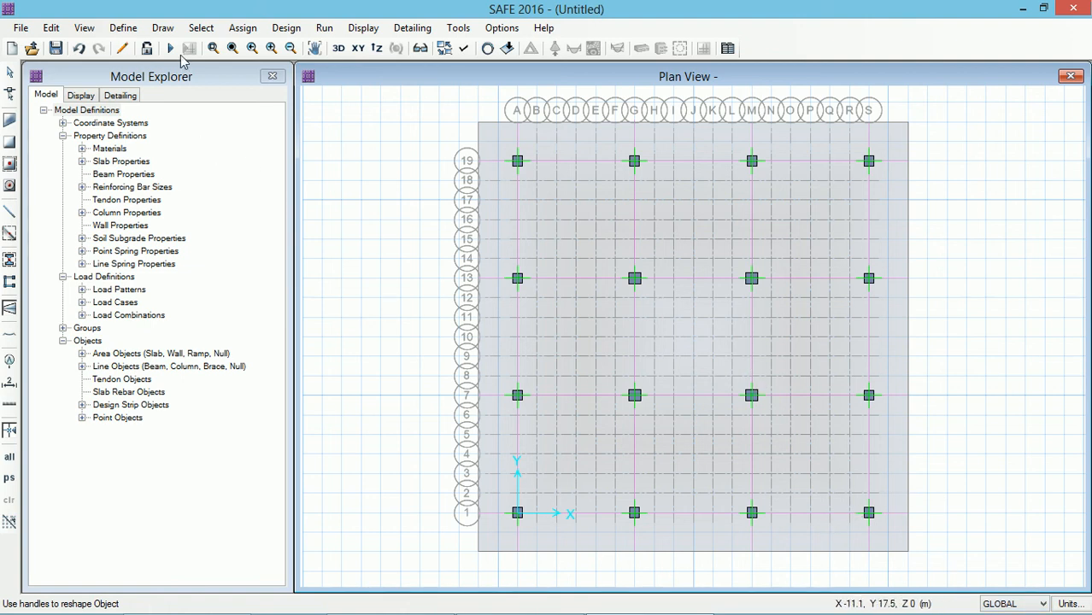
pyautogui.moveTo(943, 614)
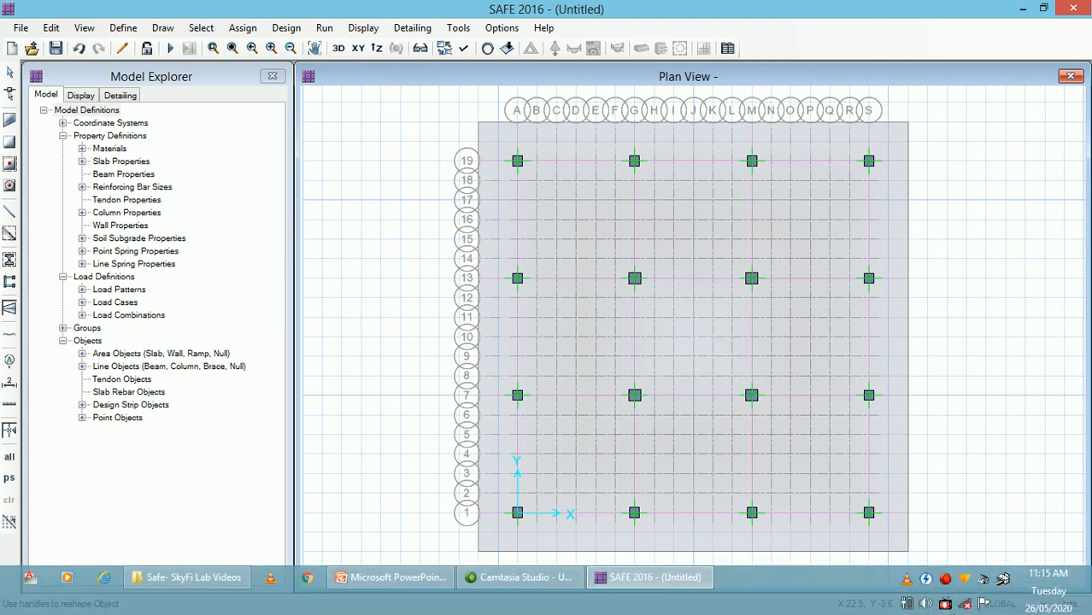
pyautogui.click(944, 604)
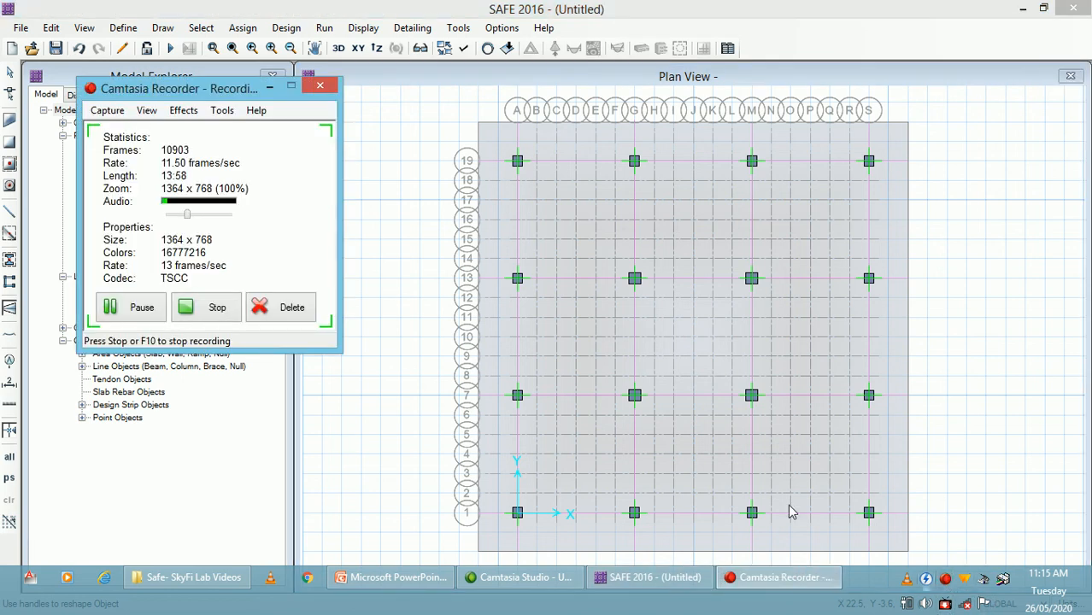